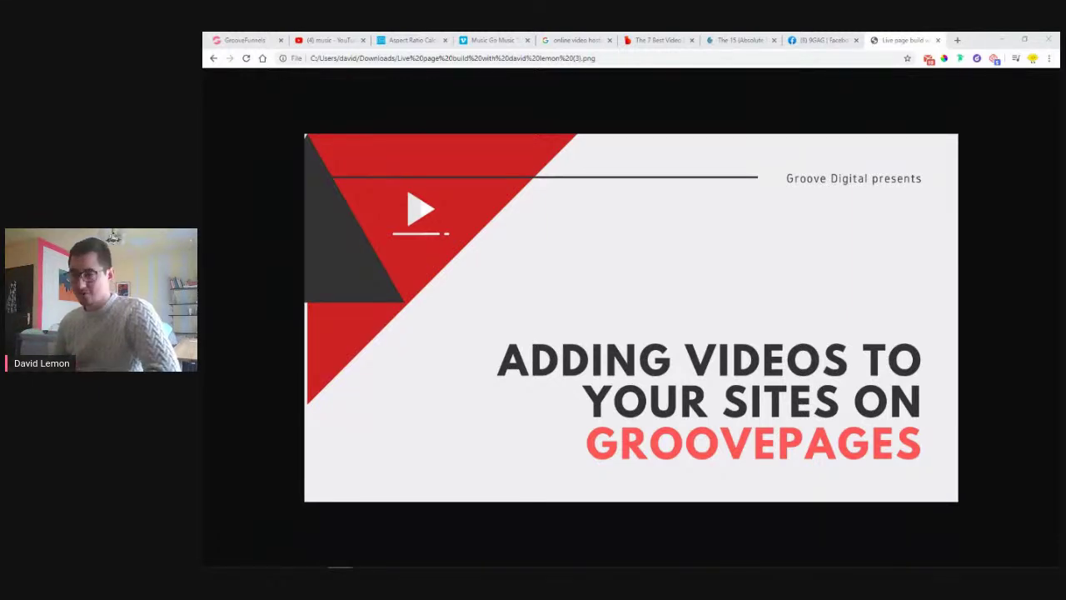
# - Switch to the GrooveFunnels page builder and add an empty container wireframe block to the blank Home page
pyautogui.click(244, 40)
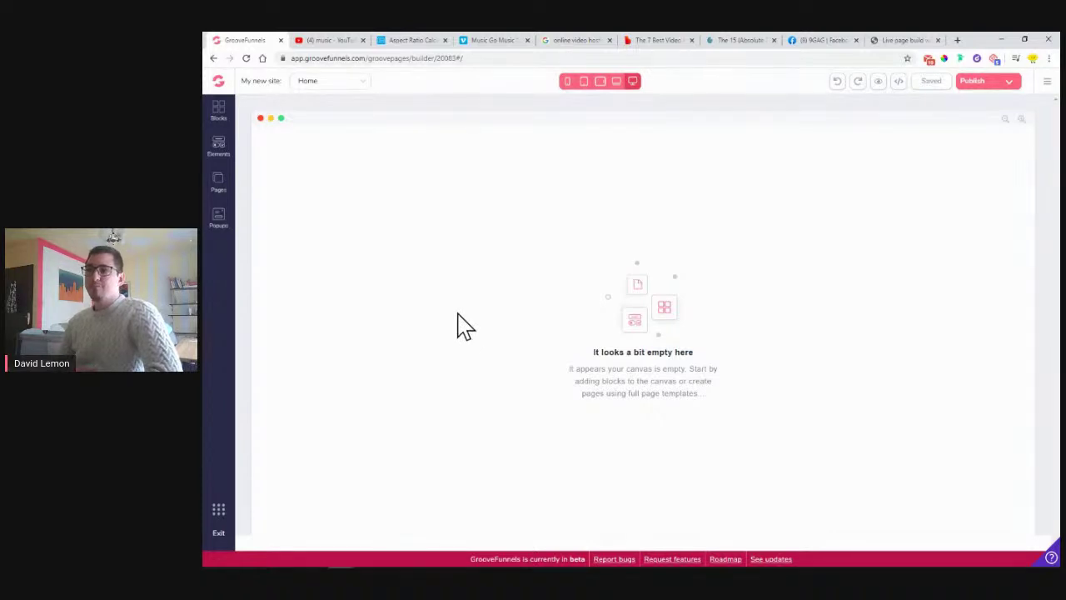
pyautogui.click(219, 118)
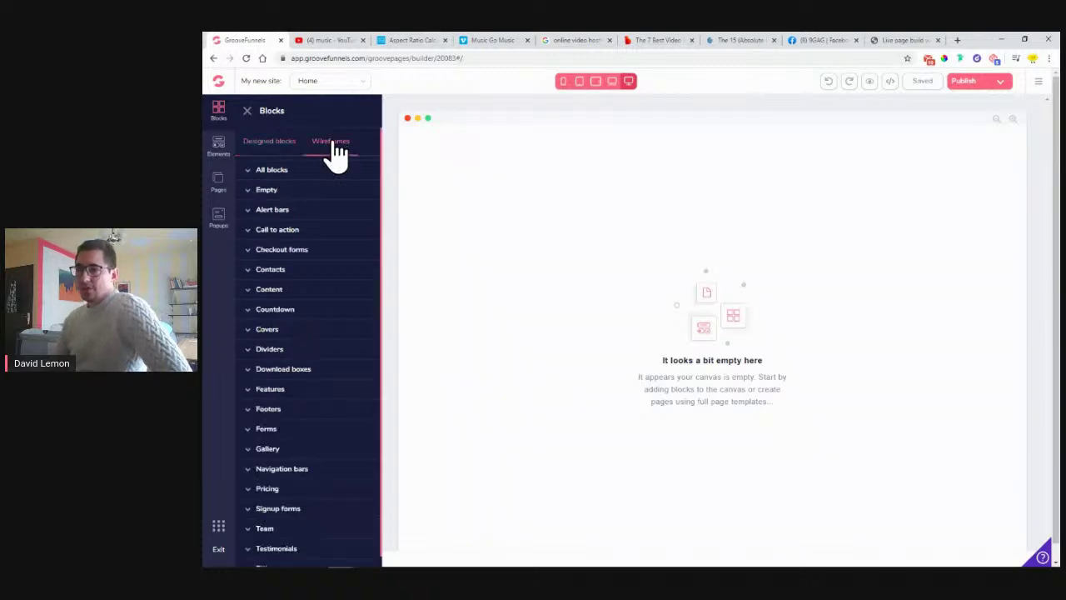
pyautogui.click(279, 193)
pyautogui.moveTo(283, 230); pyautogui.dragTo(653, 214)
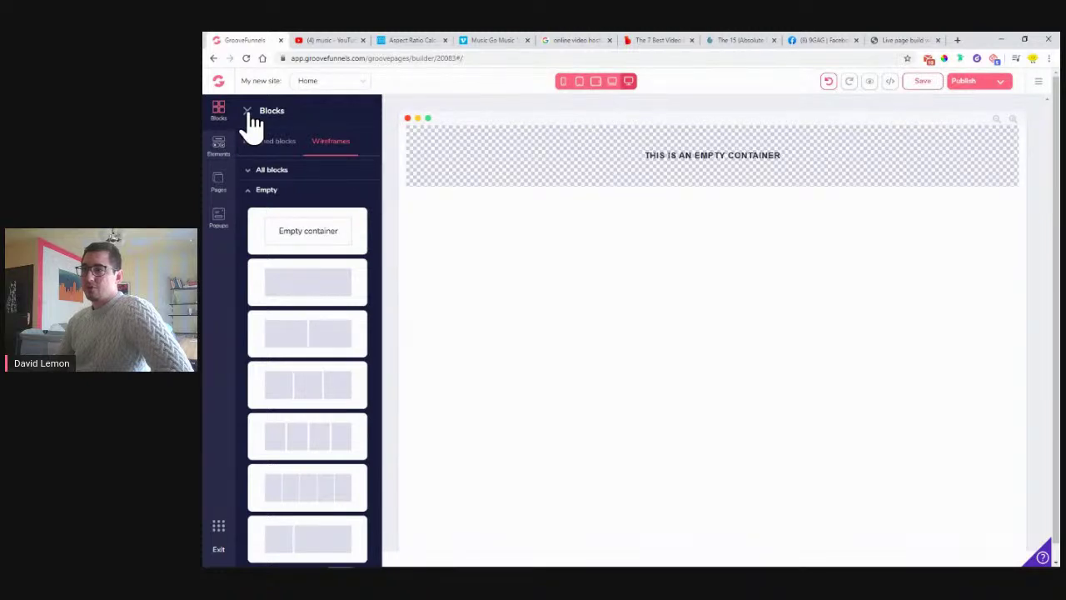
pyautogui.click(247, 111)
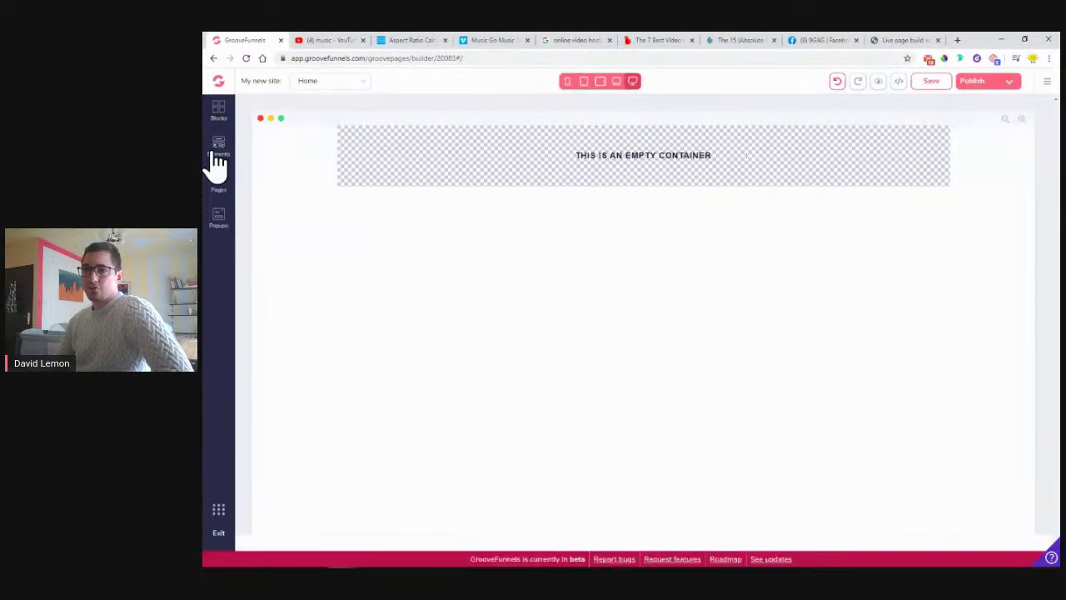
# - Place a Youtube Video media element inside the empty container and close the element library
pyautogui.click(218, 149)
pyautogui.scroll(-10, 319, 265)
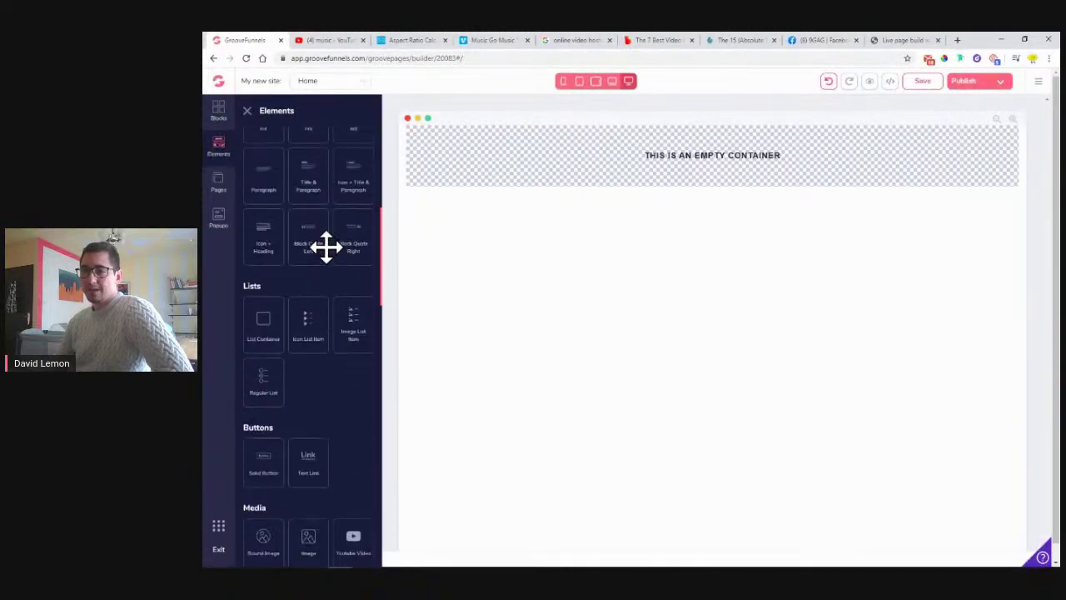
pyautogui.moveTo(377, 274); pyautogui.dragTo(633, 176)
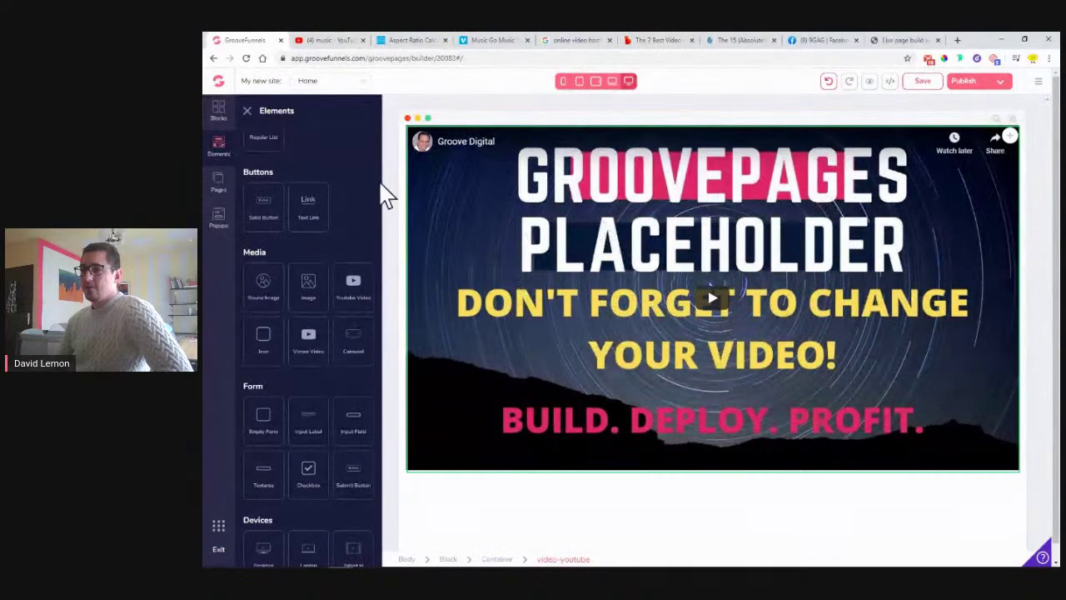
pyautogui.click(246, 111)
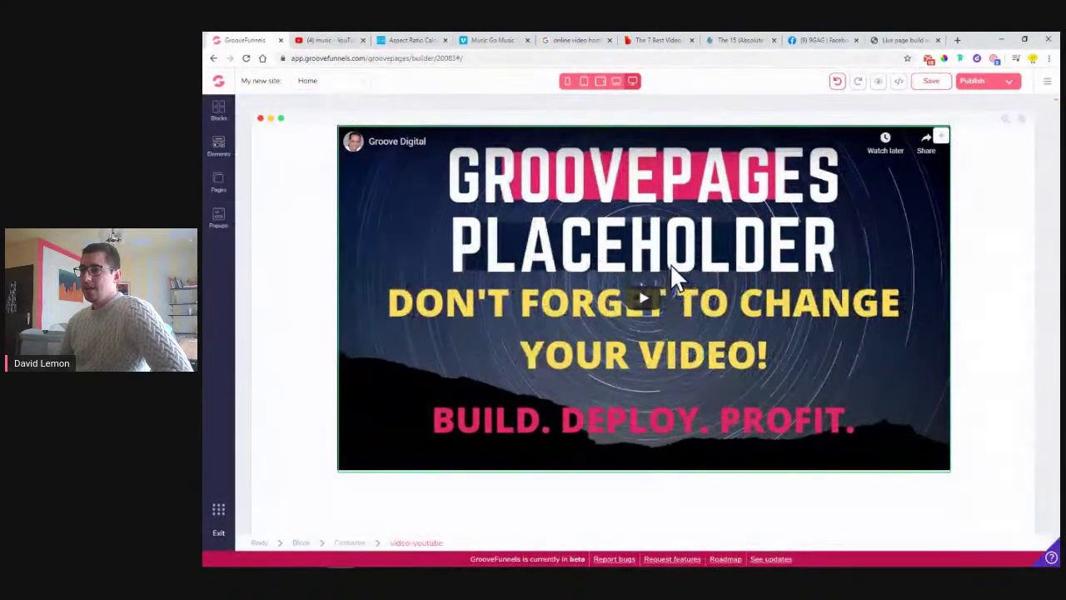
# - Switch to YouTube, open the Relaxing Flute Music video from the music search results, and pause playback
pyautogui.click(322, 40)
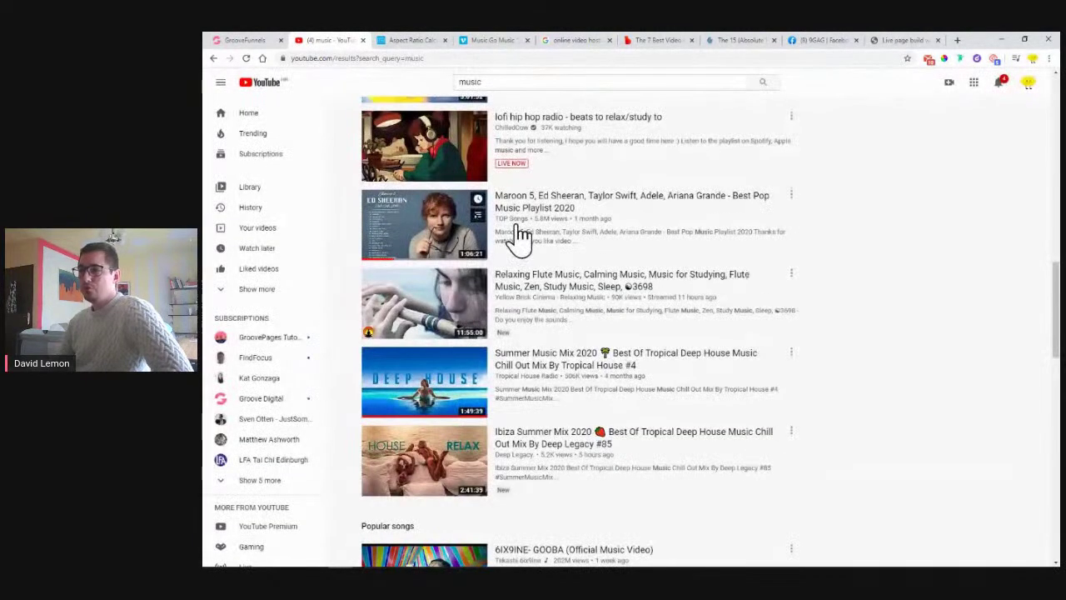
pyautogui.click(537, 287)
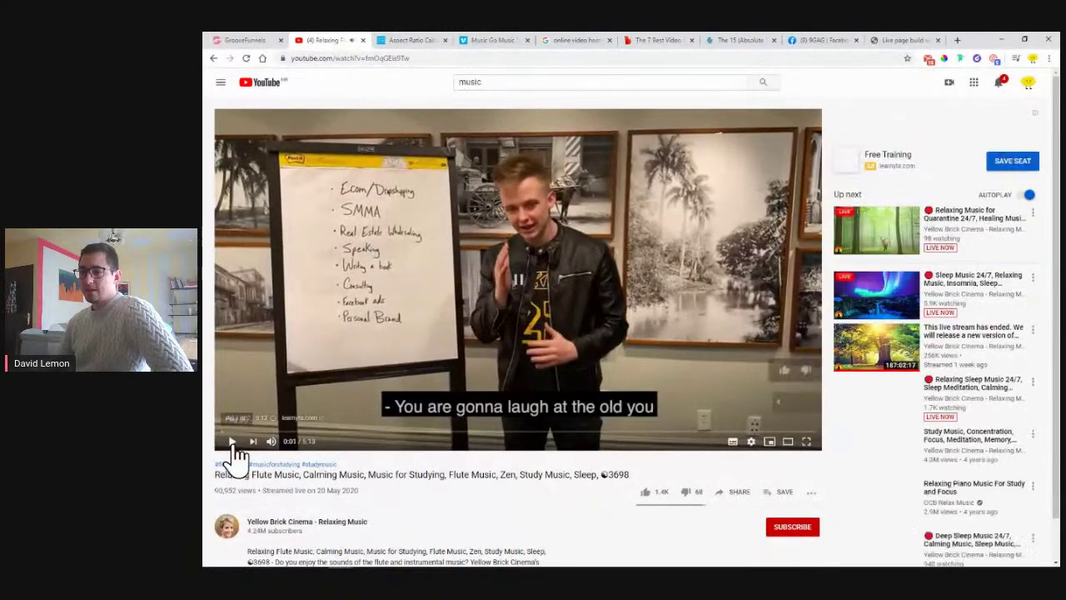
pyautogui.click(232, 441)
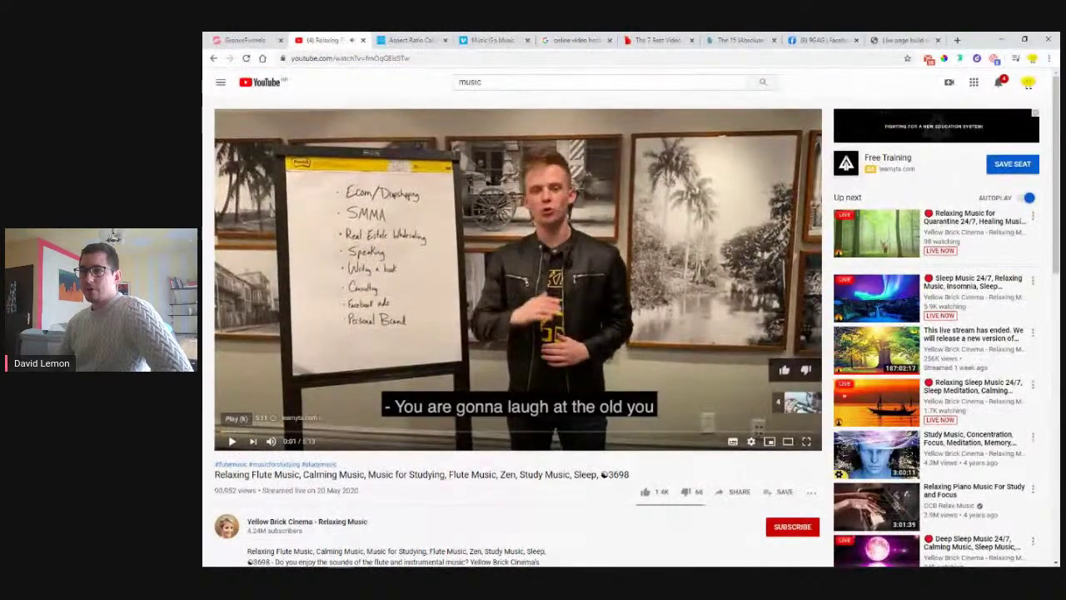
# - Return to the page builder, open the video element's configuration, and compare its video ID field with the YouTube address
pyautogui.click(233, 40)
pyautogui.click(542, 236)
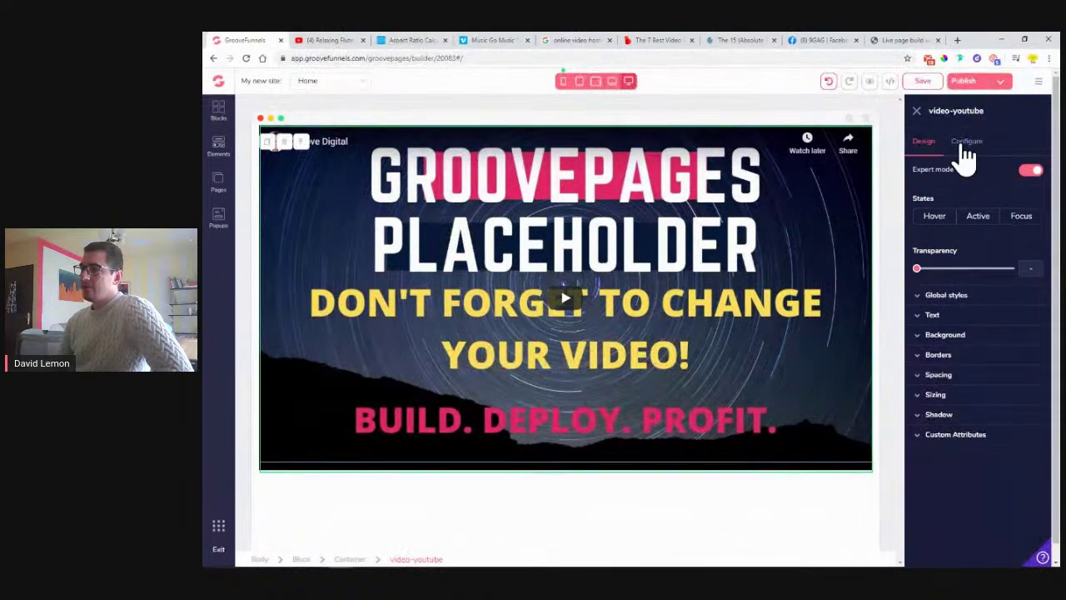
pyautogui.click(967, 148)
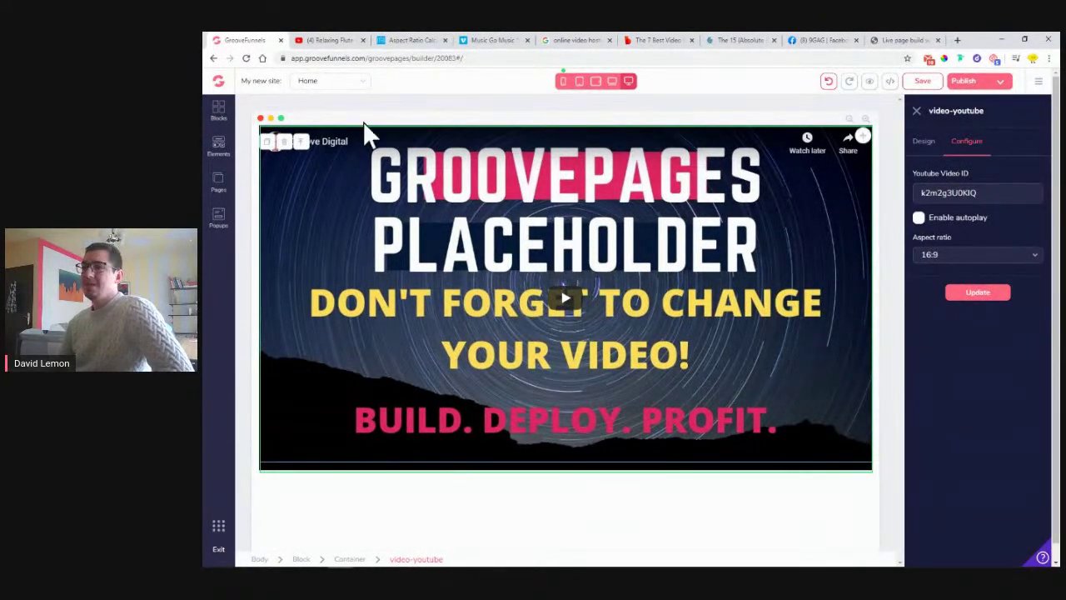
pyautogui.click(330, 42)
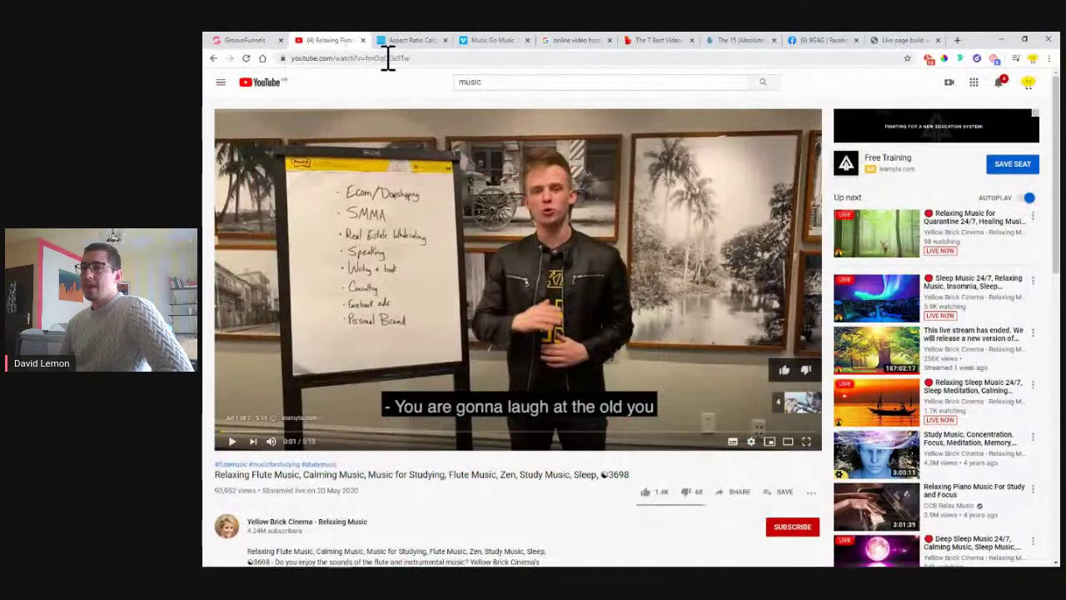
pyautogui.click(249, 40)
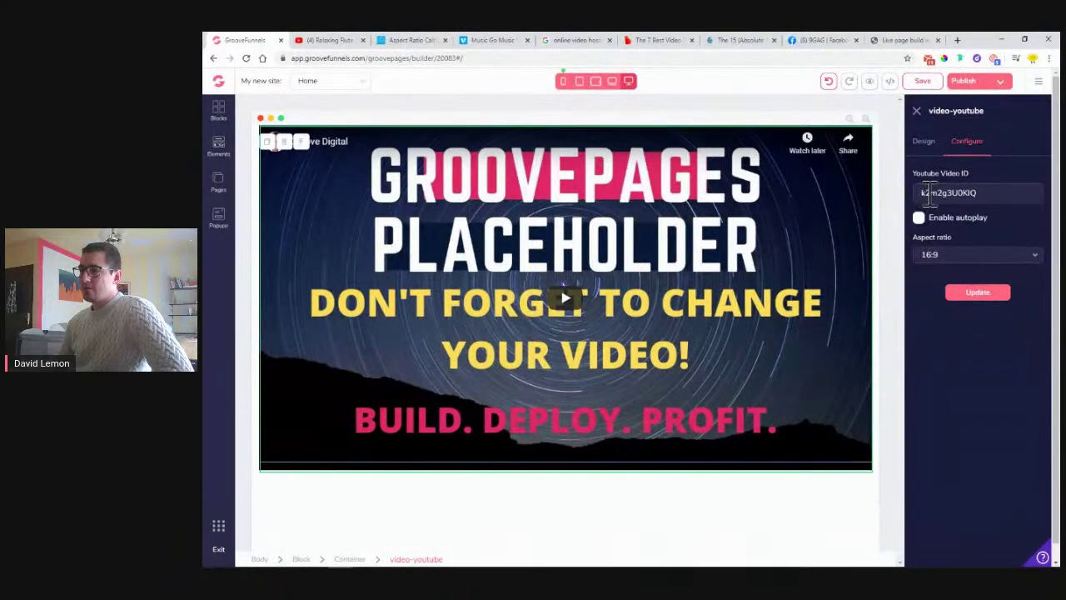
# - Copy the video ID fmOqGEis9Tw from the end of the flute video's YouTube address
pyautogui.click(338, 40)
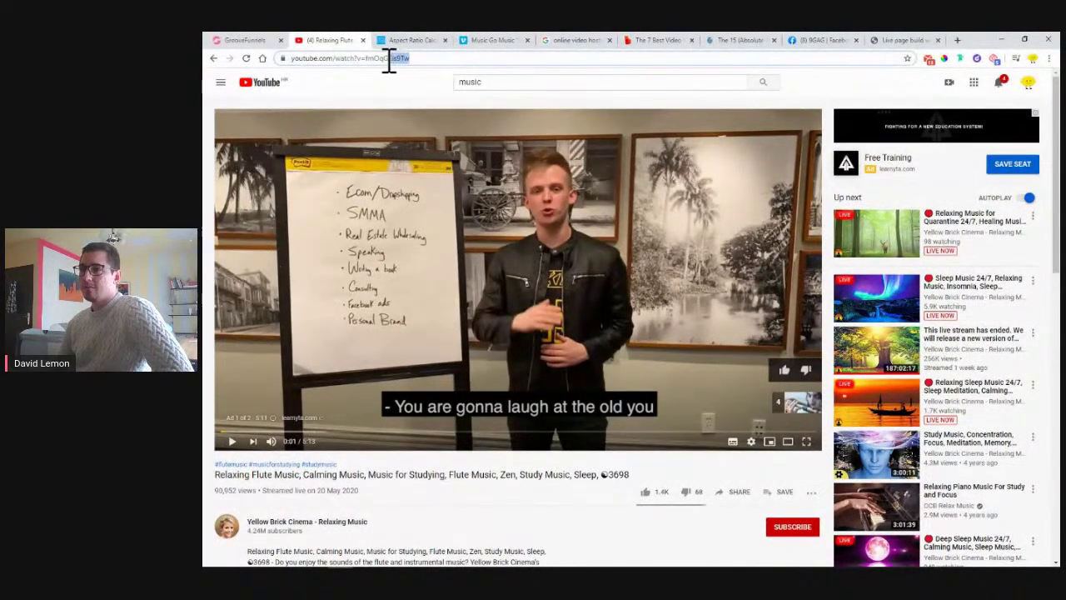
pyautogui.moveTo(374, 62); pyautogui.dragTo(408, 60)
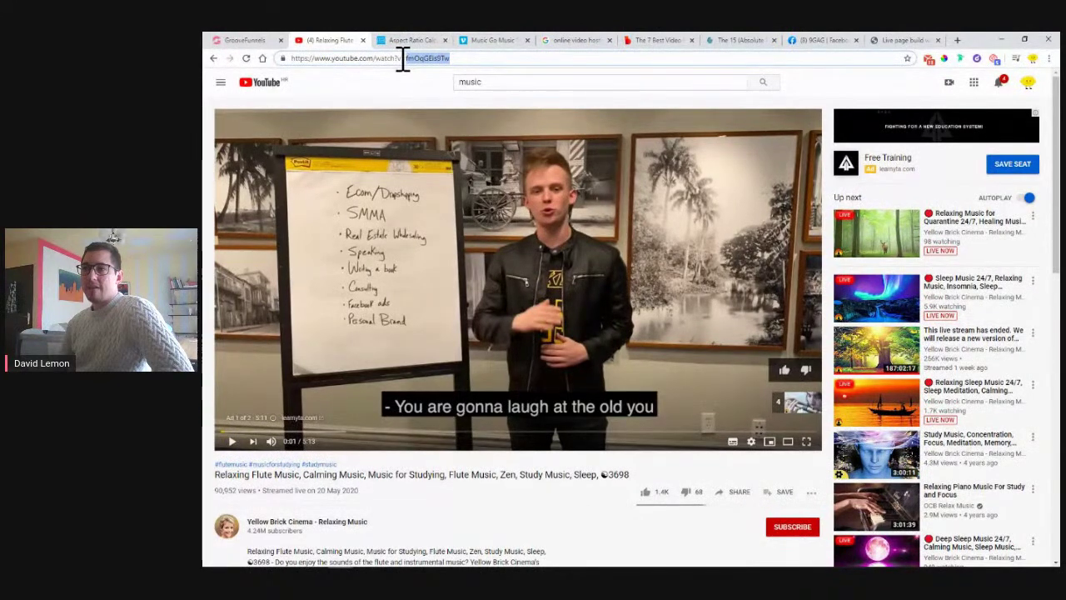
pyautogui.rightClick(411, 61)
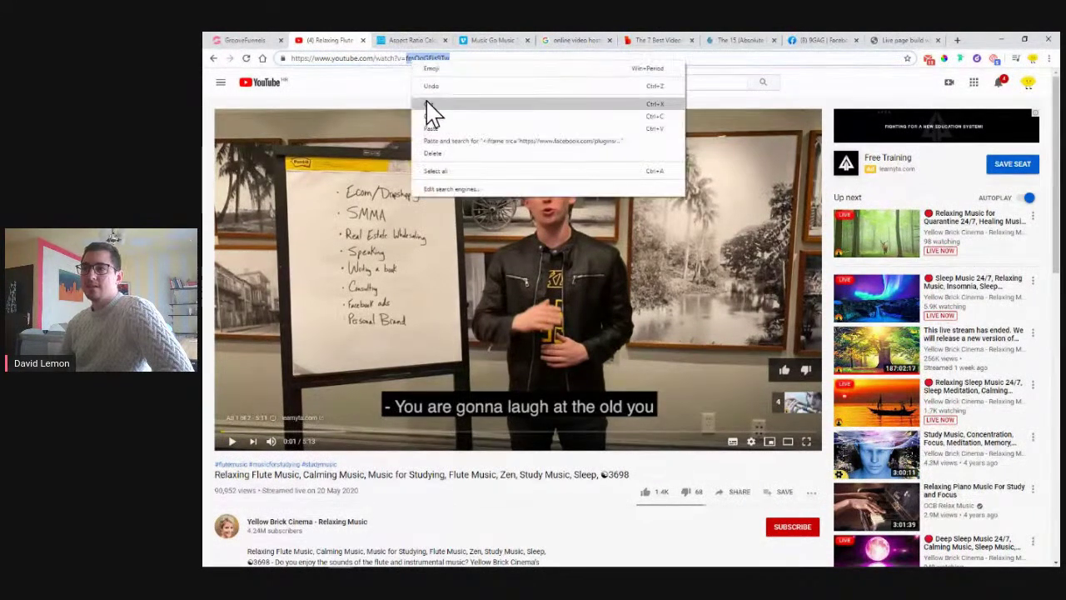
pyautogui.click(436, 130)
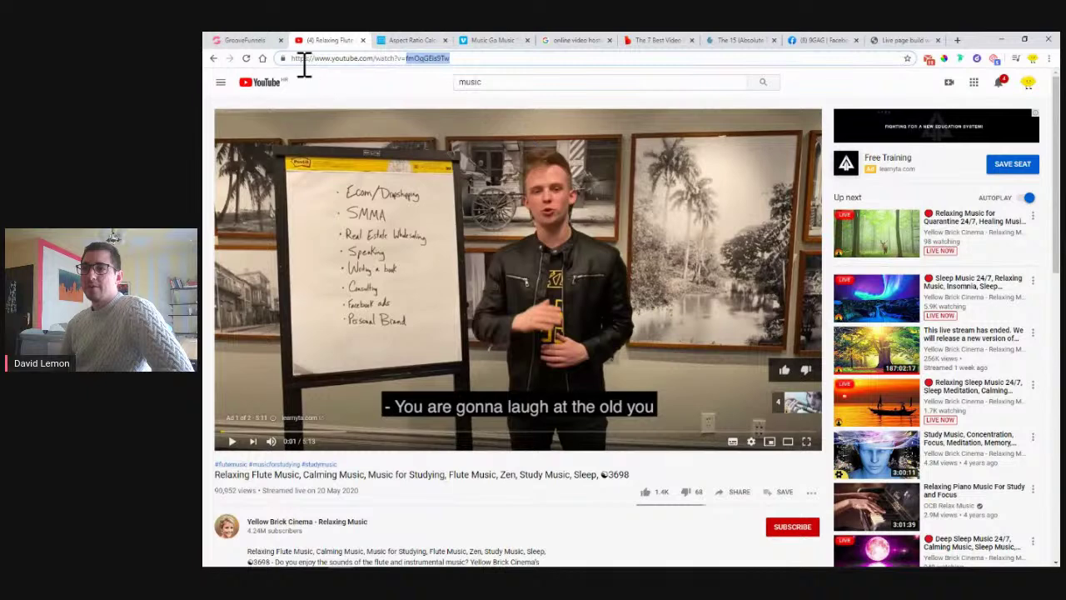
# - Replace the page builder element's Youtube Video ID with fmOqGEis9Tw and update the video
pyautogui.click(250, 40)
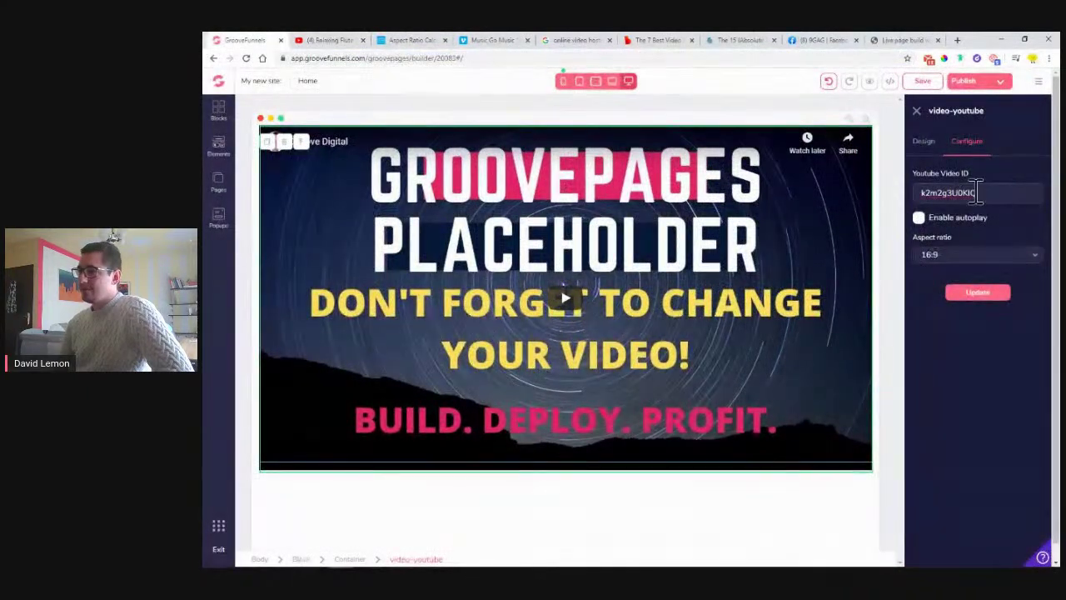
pyautogui.moveTo(986, 193); pyautogui.dragTo(914, 192)
pyautogui.rightClick(1000, 195)
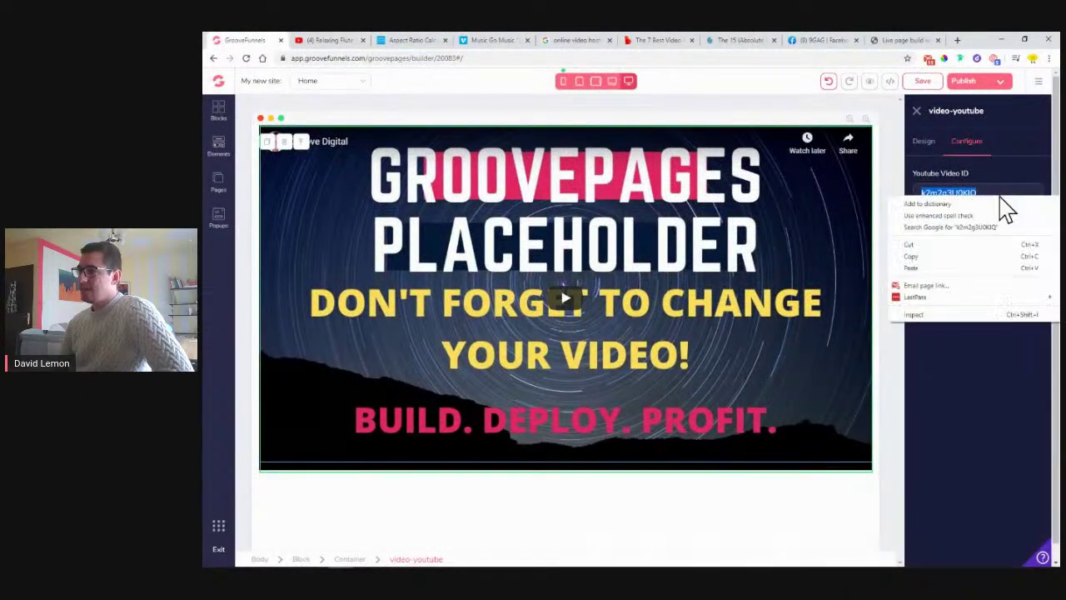
pyautogui.click(964, 278)
pyautogui.click(990, 295)
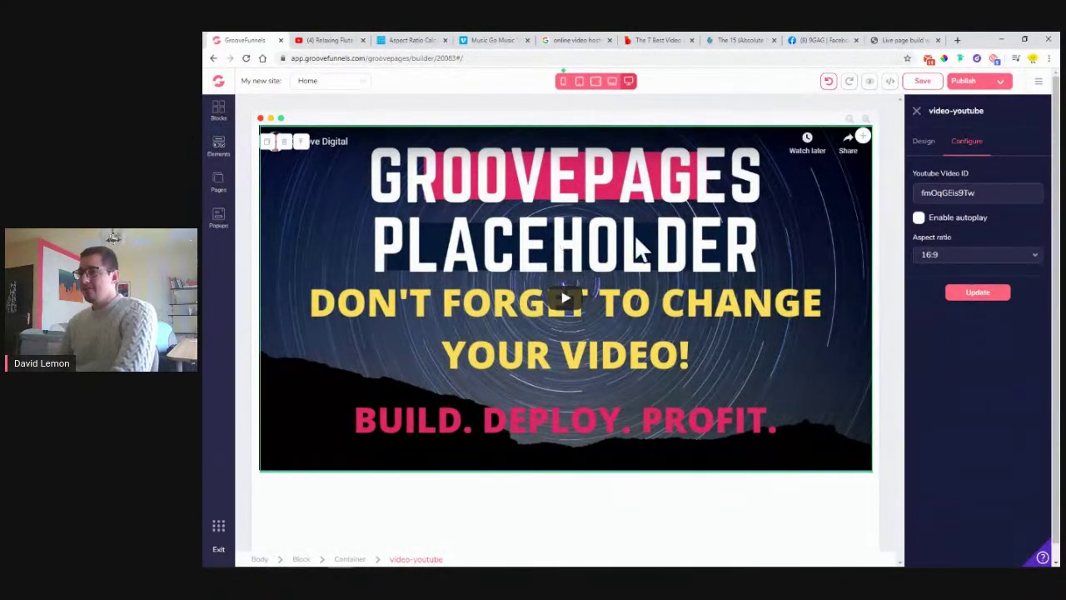
pyautogui.click(996, 198)
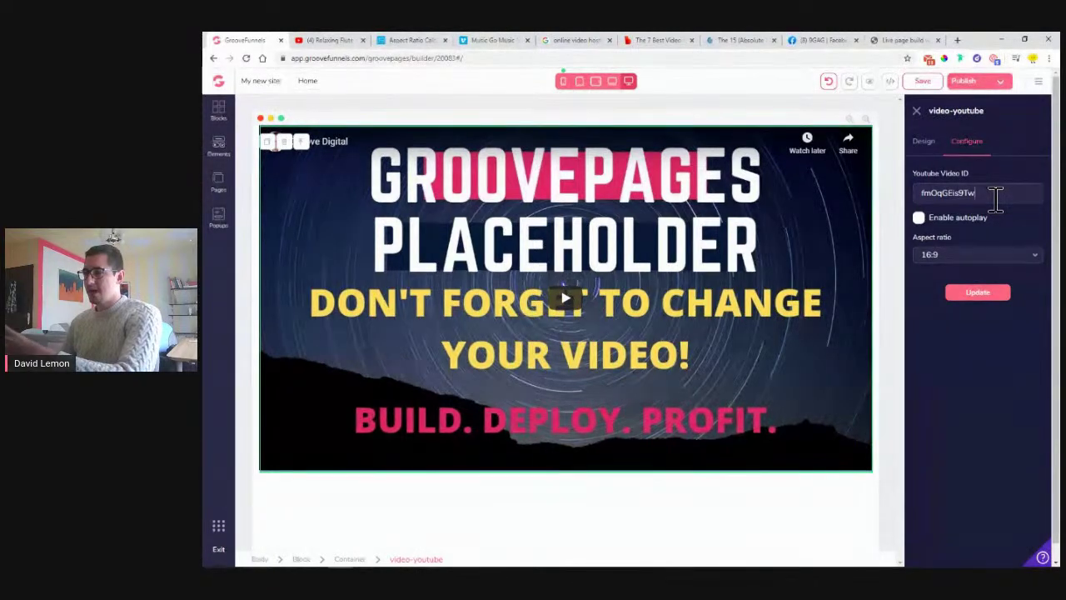
pyautogui.click(984, 293)
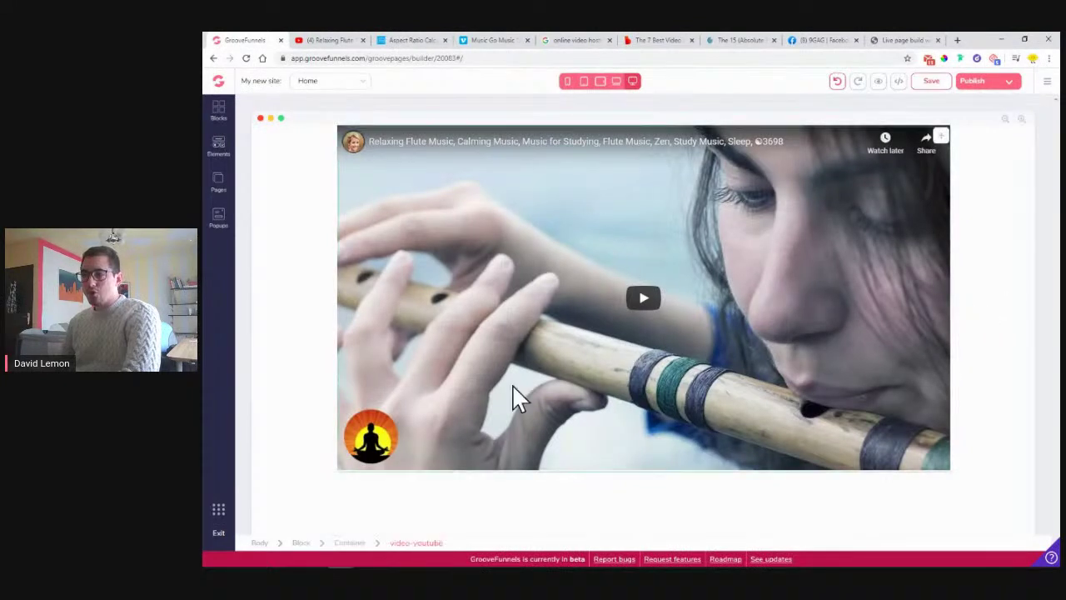
# - Reopen the video element's configuration and retry the update with the Youtube Video ID k2m2g3U0KIQ
pyautogui.click(816, 225)
pyautogui.click(976, 146)
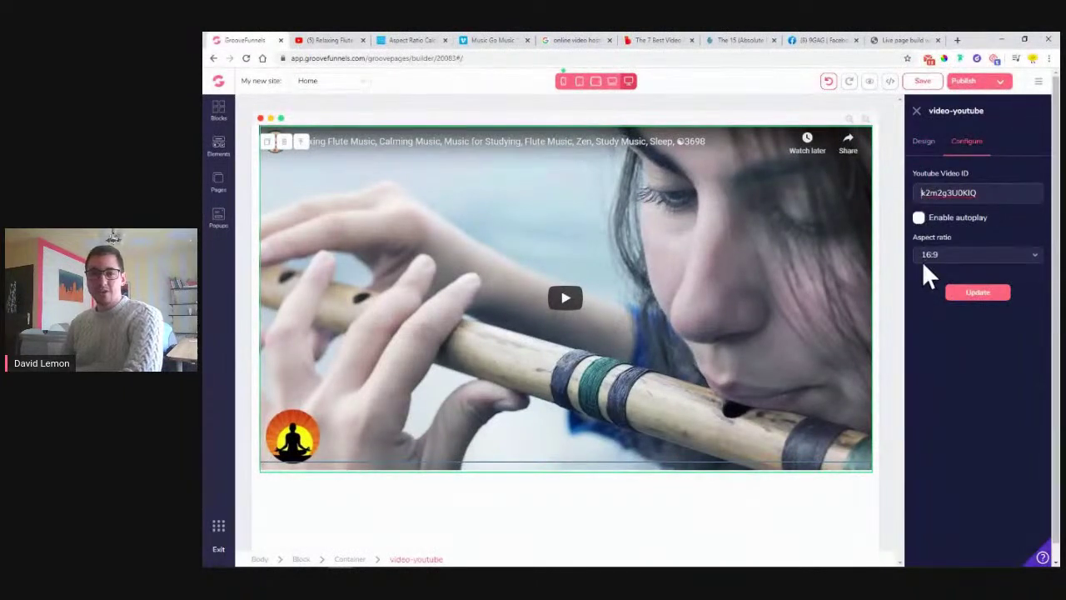
pyautogui.click(925, 192)
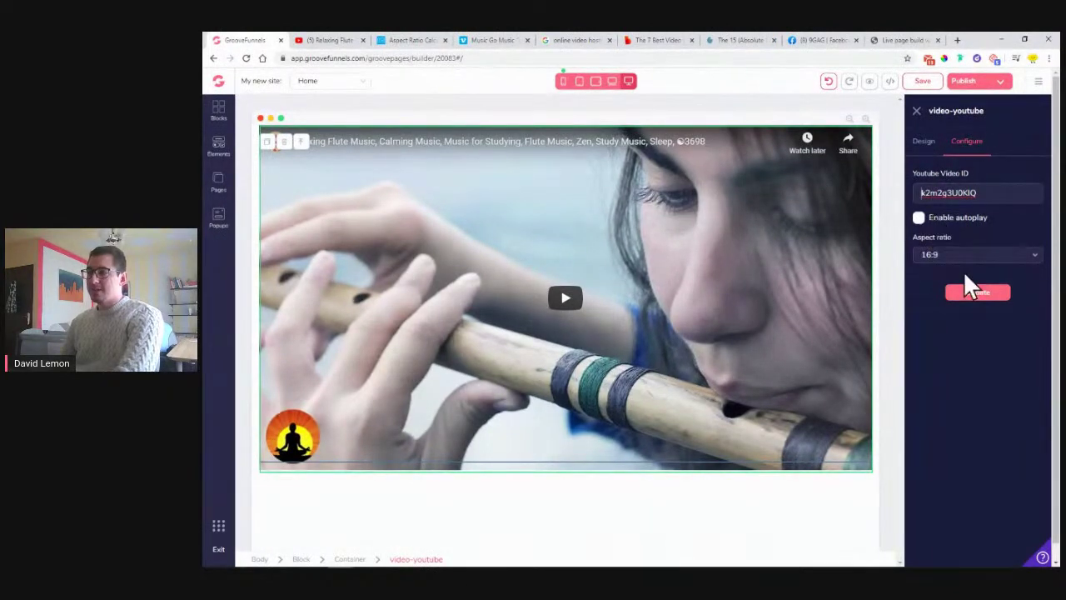
pyautogui.click(970, 298)
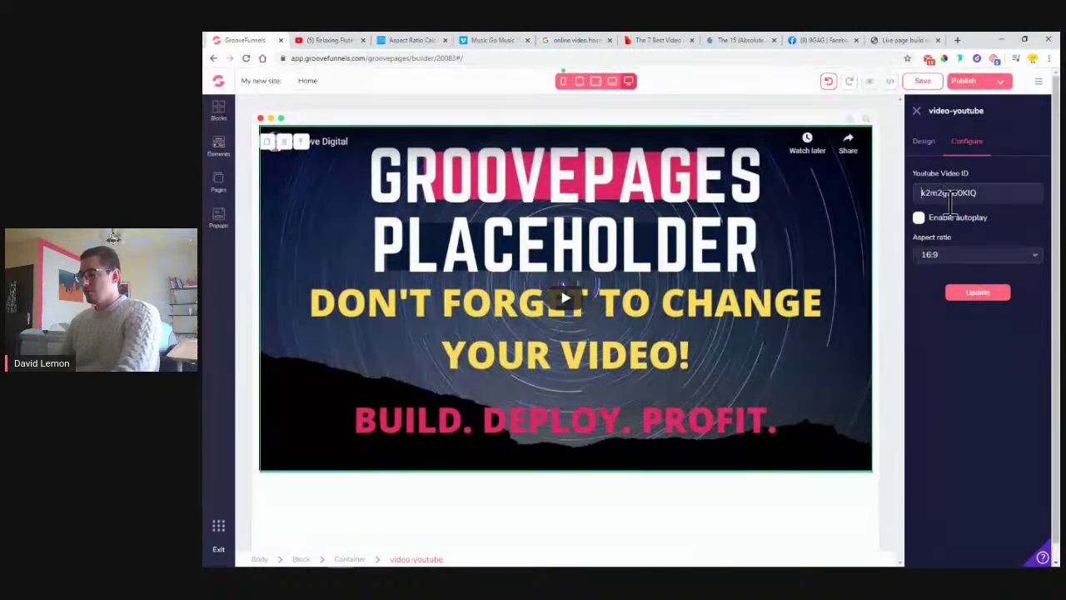
pyautogui.click(979, 302)
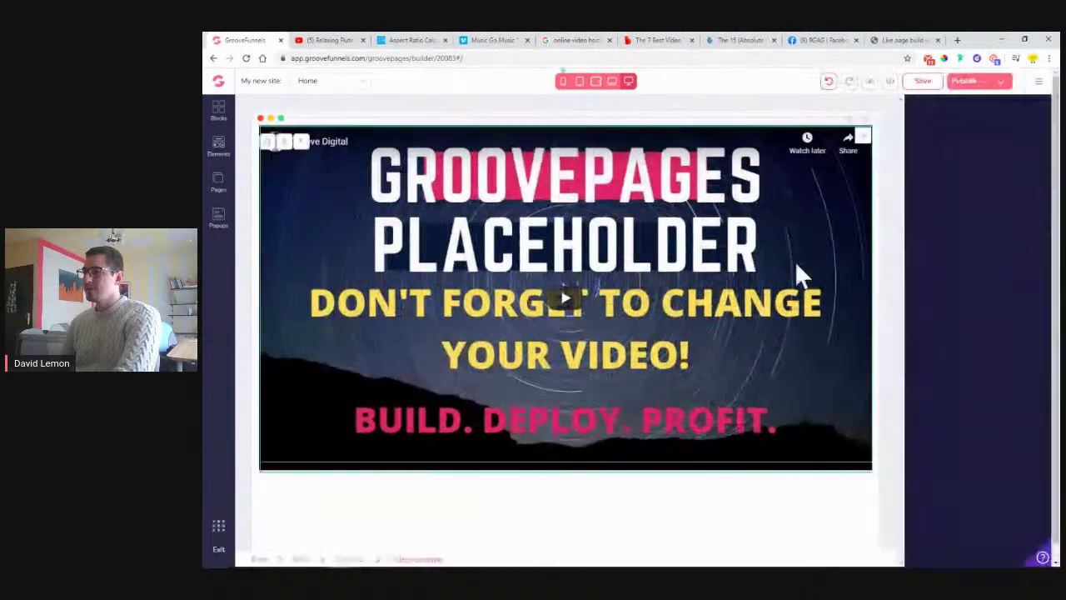
pyautogui.click(794, 260)
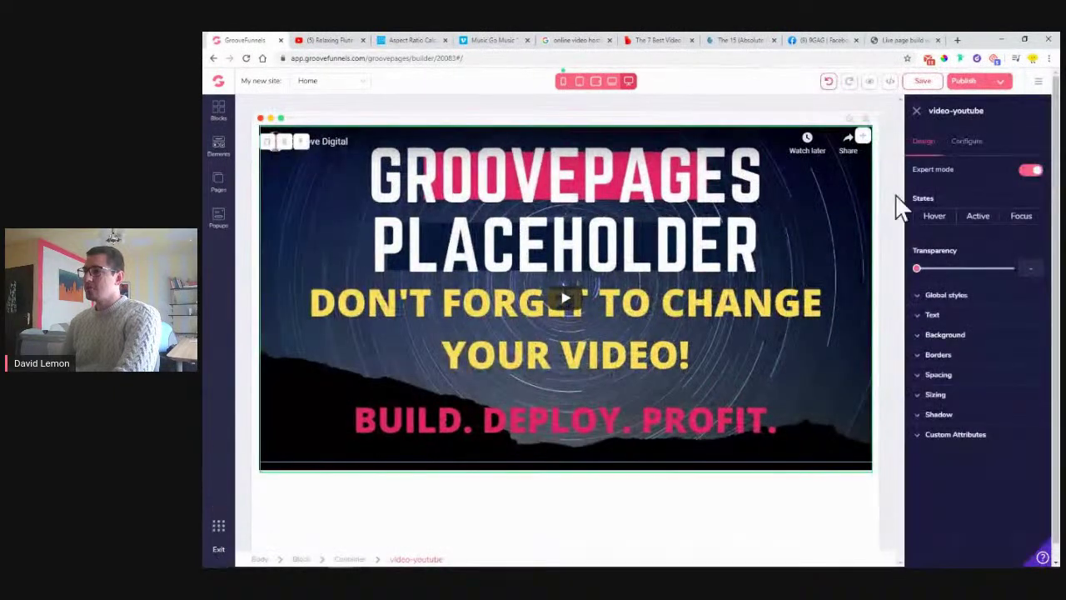
pyautogui.click(968, 141)
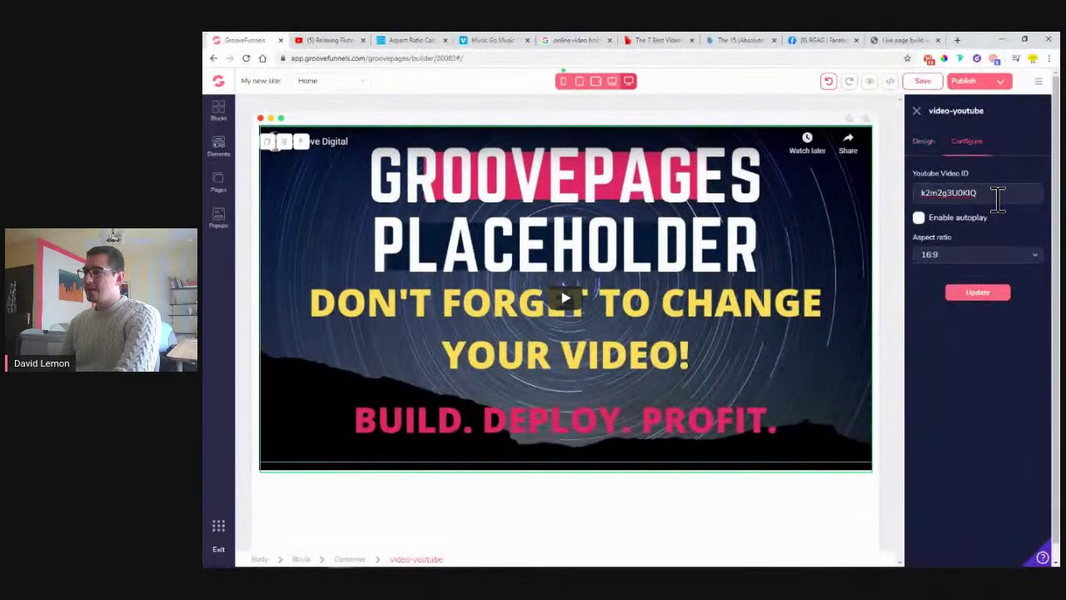
pyautogui.click(977, 291)
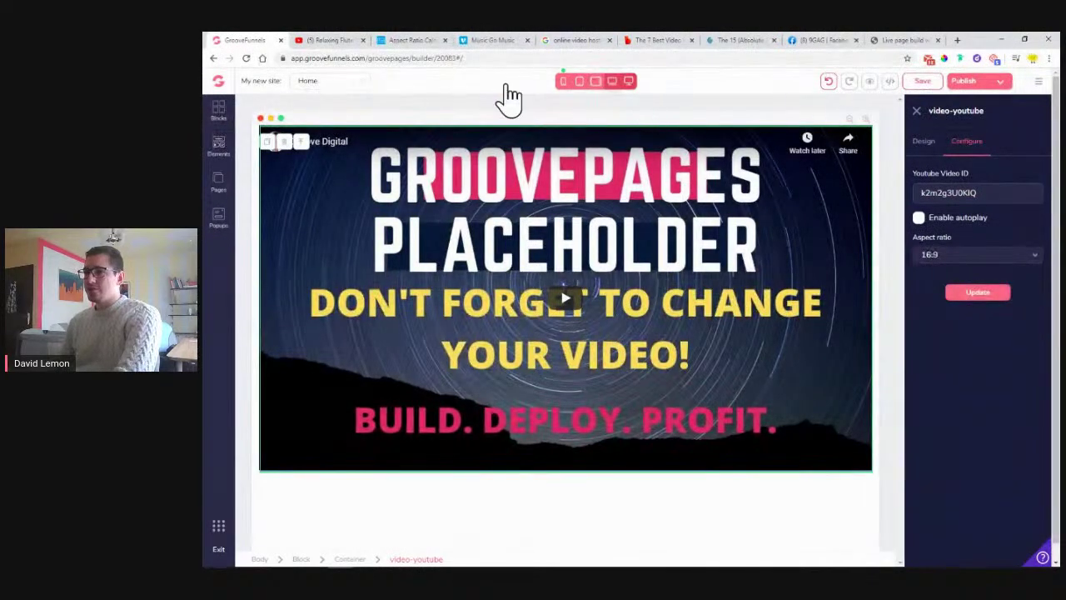
# - Reload the page builder and add a fresh empty container wireframe block to the blank page
pyautogui.click(246, 58)
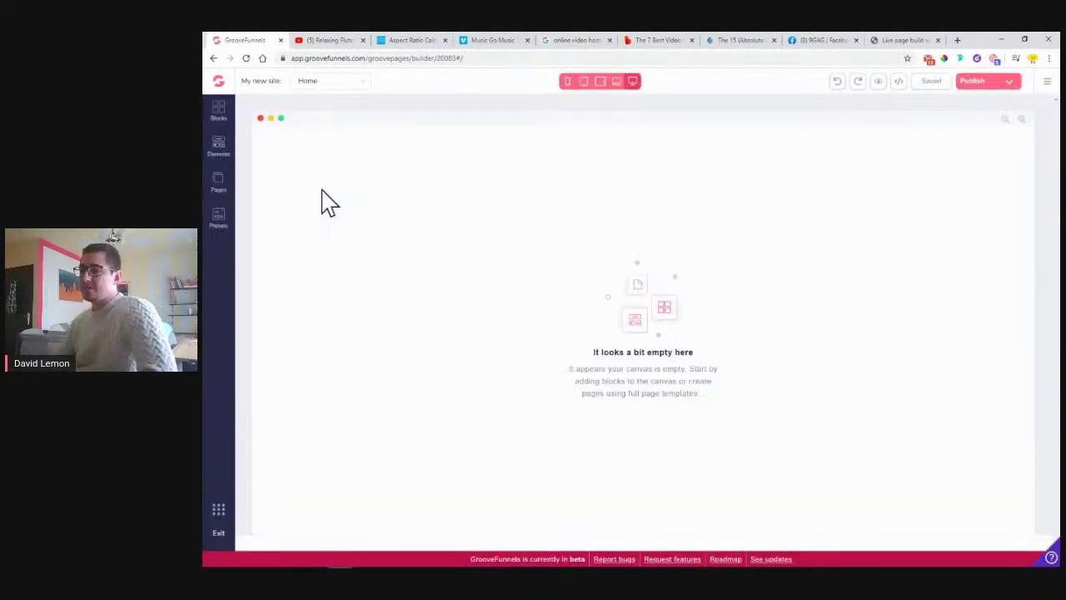
pyautogui.click(219, 116)
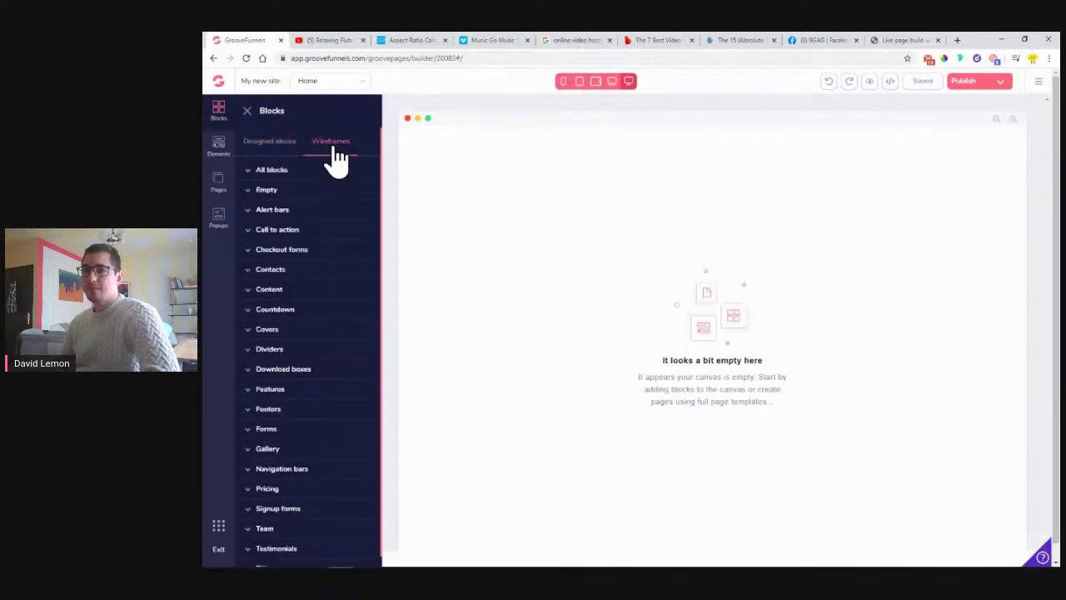
pyautogui.click(302, 192)
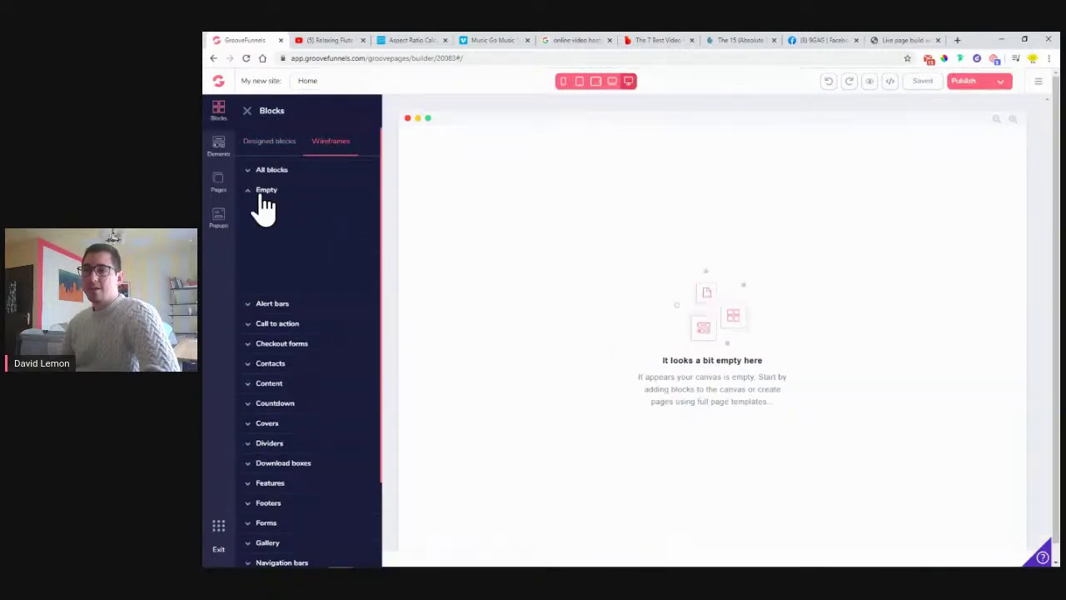
pyautogui.moveTo(286, 218); pyautogui.dragTo(527, 231)
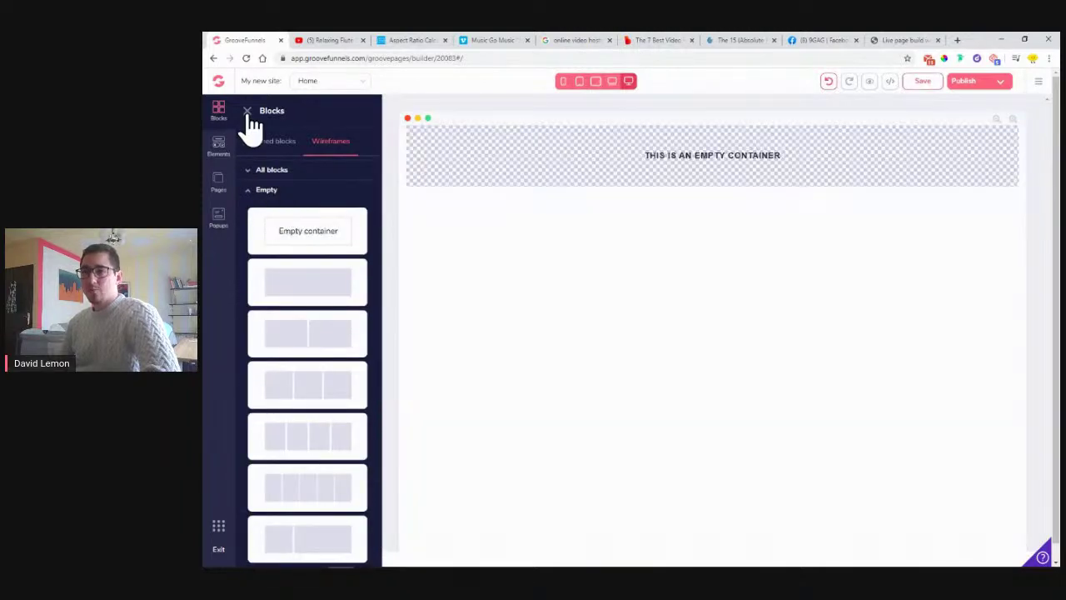
pyautogui.click(247, 111)
# - Add a Youtube Video media element to the new empty container
pyautogui.click(218, 150)
pyautogui.scroll(-8, 344, 304)
pyautogui.moveTo(349, 400); pyautogui.dragTo(600, 155)
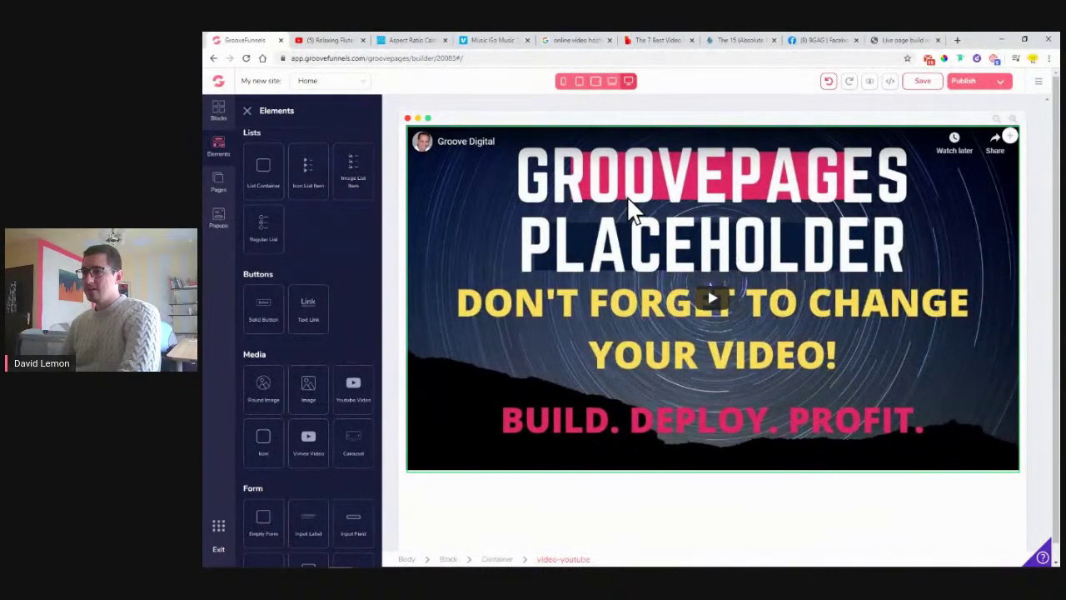
# - Set the new video element's Youtube Video ID to fmOqGEis9Tw, copied from the flute video's YouTube address, and update the element
pyautogui.click(633, 210)
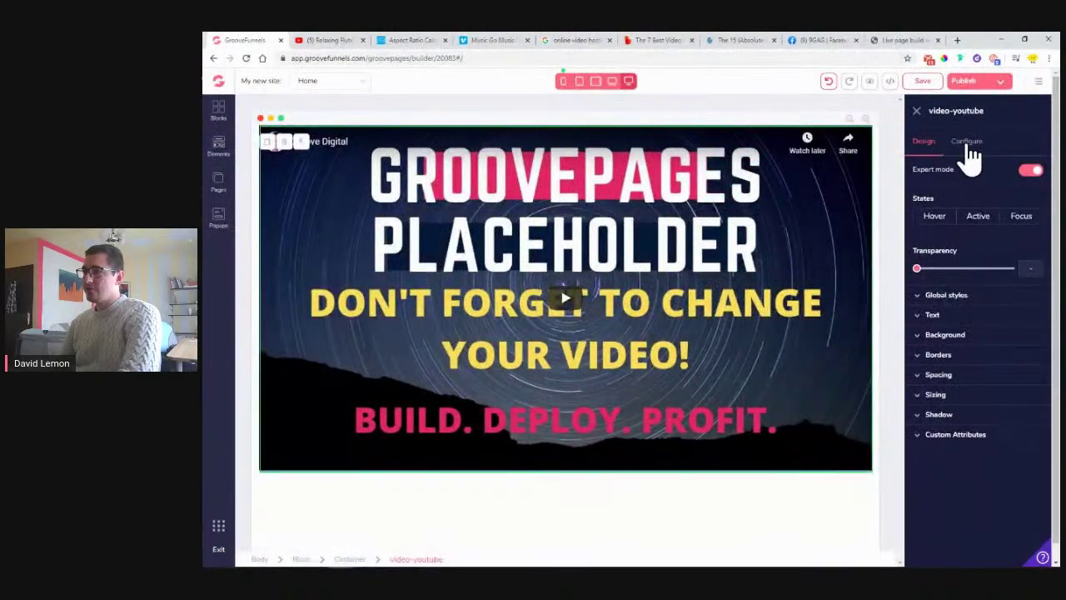
pyautogui.click(968, 144)
pyautogui.moveTo(979, 192); pyautogui.dragTo(920, 193)
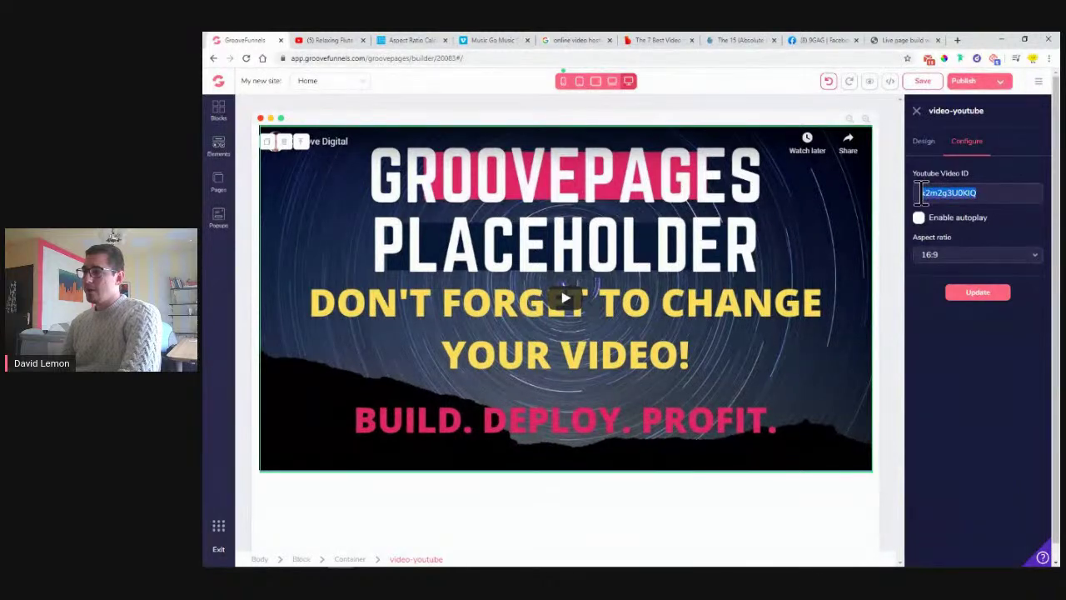
pyautogui.click(331, 42)
pyautogui.moveTo(450, 59); pyautogui.dragTo(403, 59)
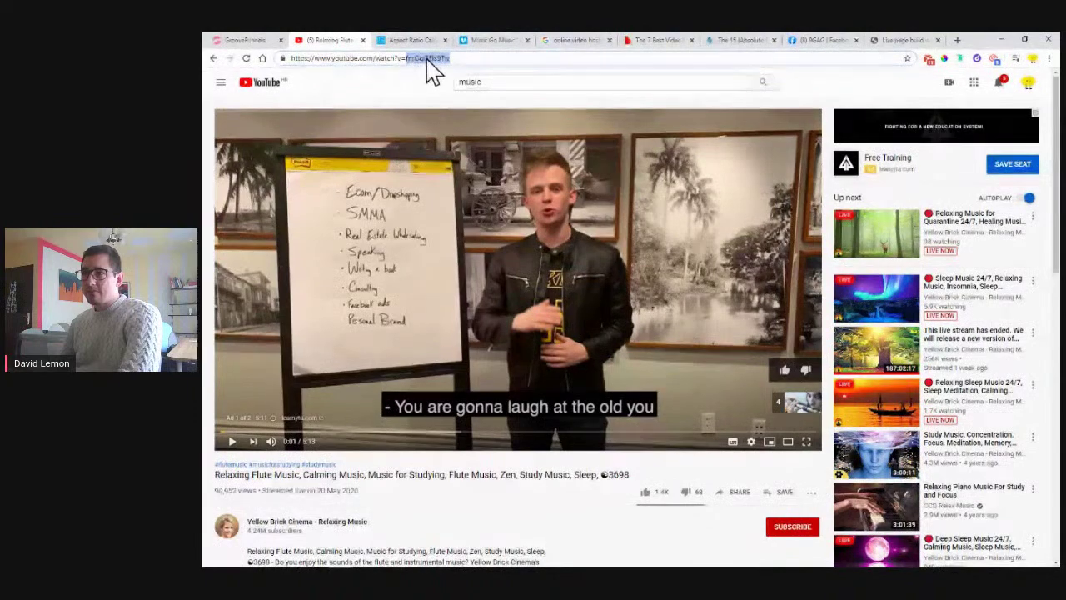
pyautogui.click(248, 40)
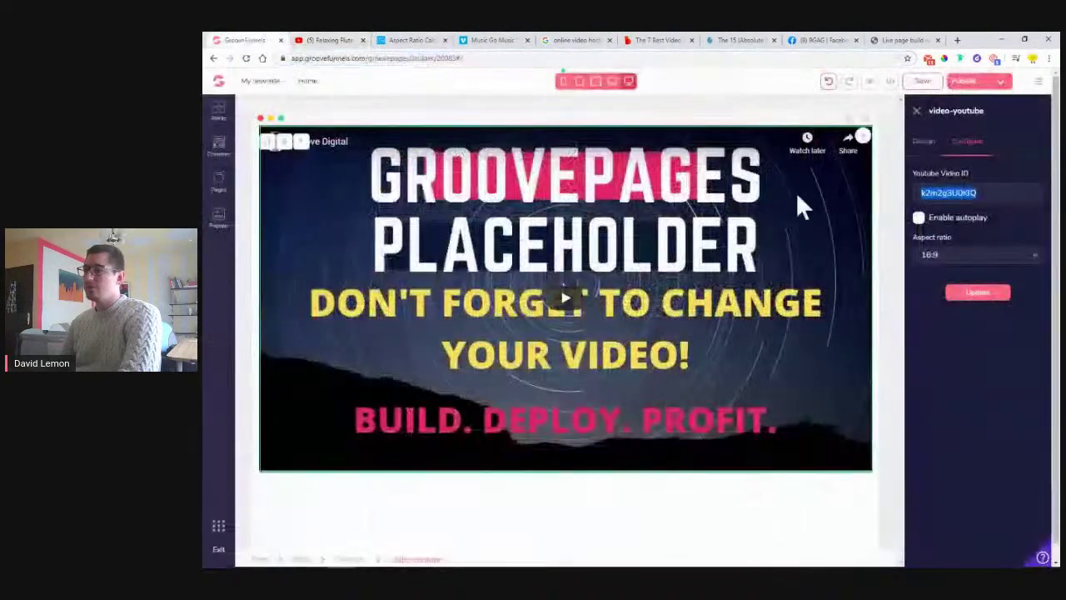
pyautogui.rightClick(970, 193)
pyautogui.click(925, 246)
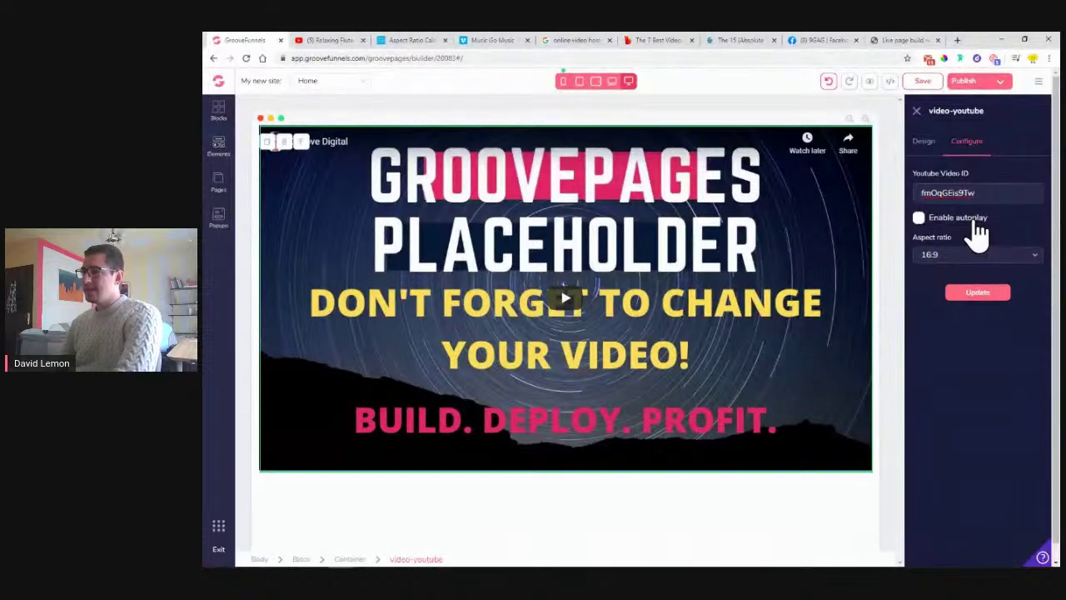
pyautogui.click(972, 293)
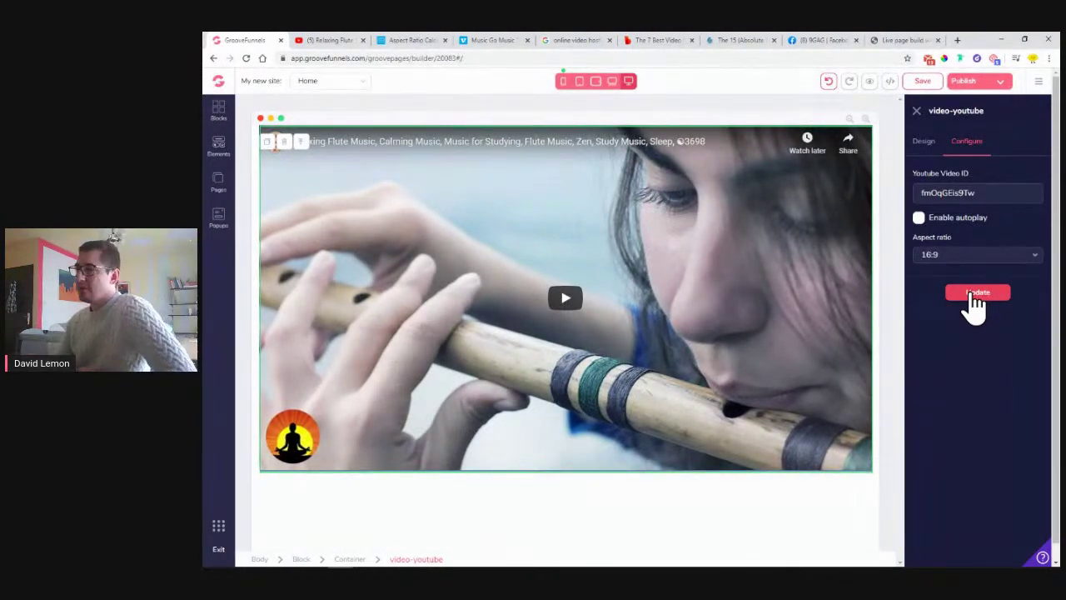
pyautogui.click(985, 305)
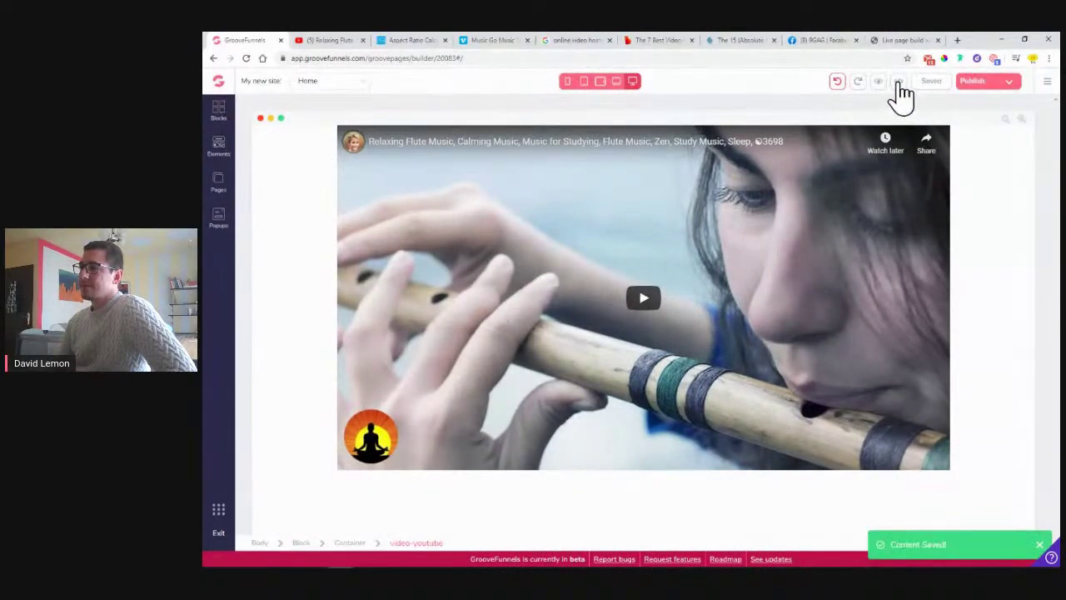
# - Preview the page, play the embedded flute video, and close the preview
pyautogui.click(898, 81)
pyautogui.click(942, 100)
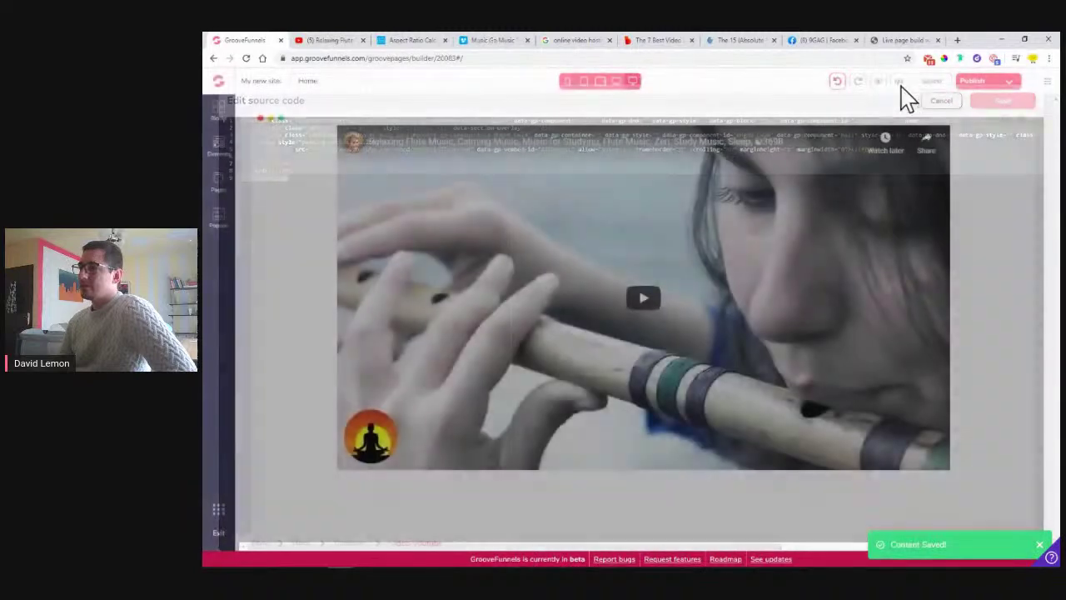
pyautogui.click(879, 82)
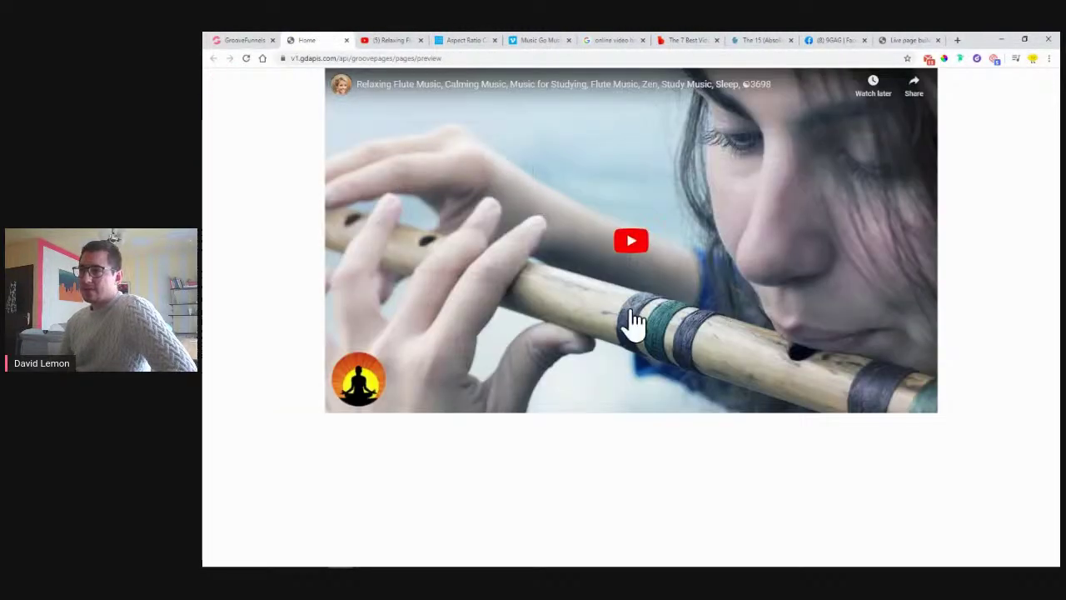
pyautogui.click(634, 243)
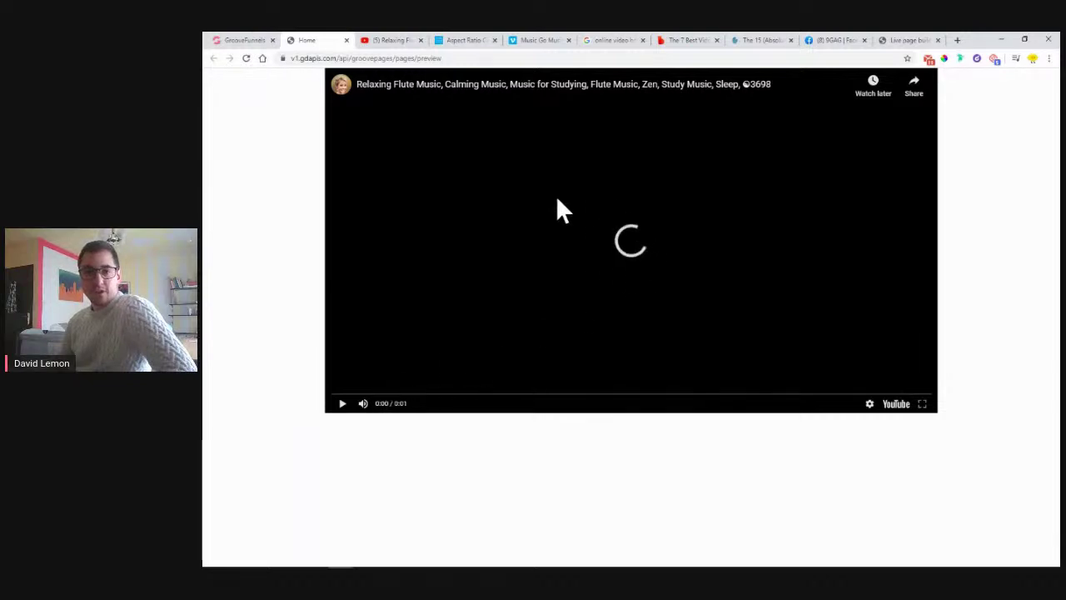
pyautogui.click(346, 41)
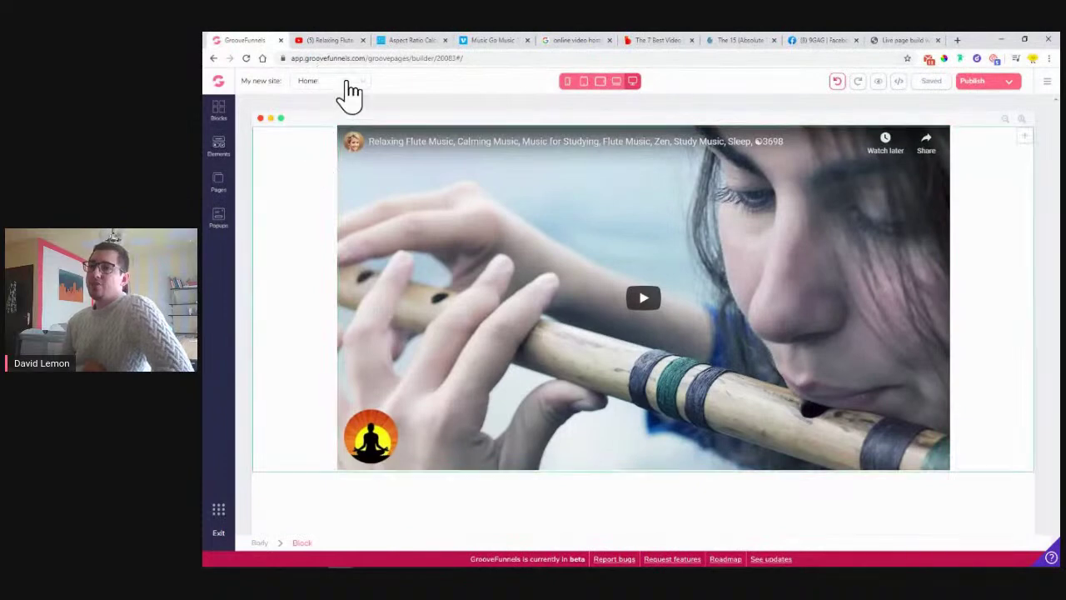
# - Switch to the flute video on YouTube and open its Embed Video options for sharing
pyautogui.click(337, 40)
pyautogui.scroll(-2, 745, 466)
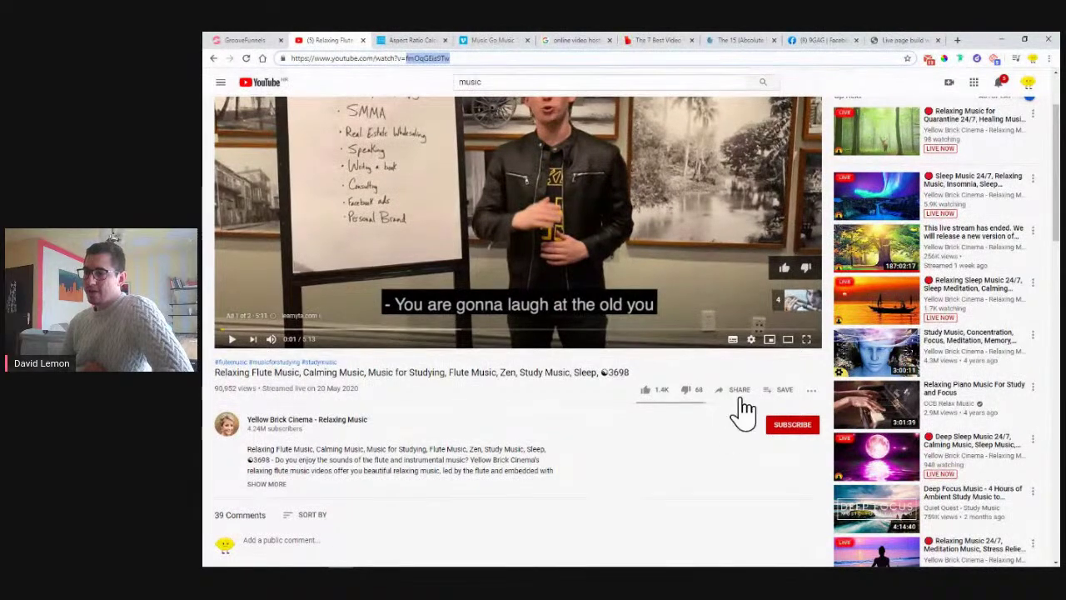
pyautogui.click(742, 403)
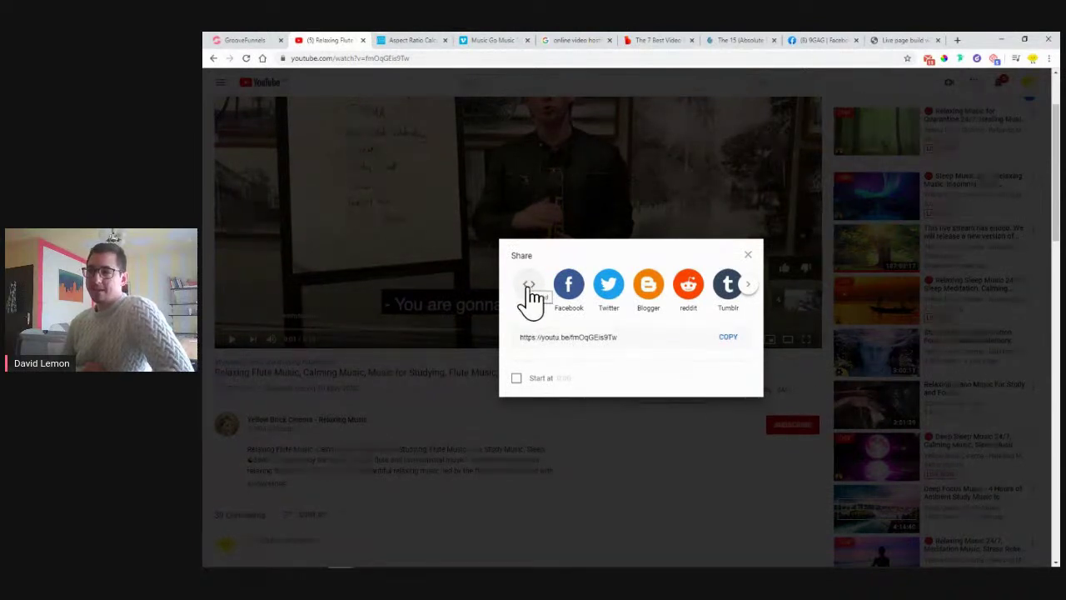
pyautogui.click(529, 287)
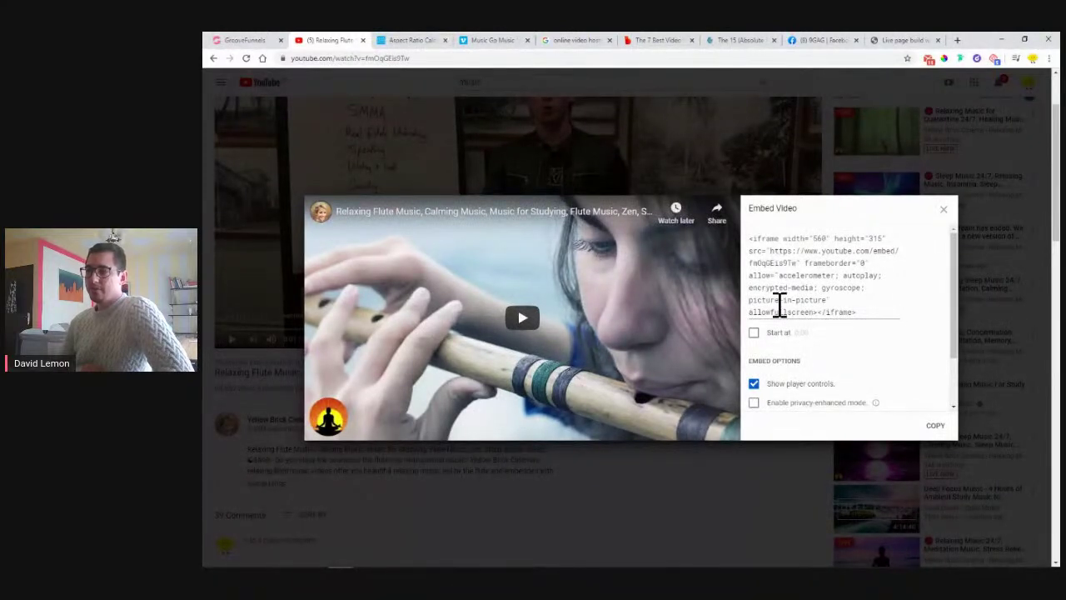
# - Turn off Show player controls in the embed options, trying the video preview and checking the privacy-enhanced mode information
pyautogui.scroll(-2, 861, 374)
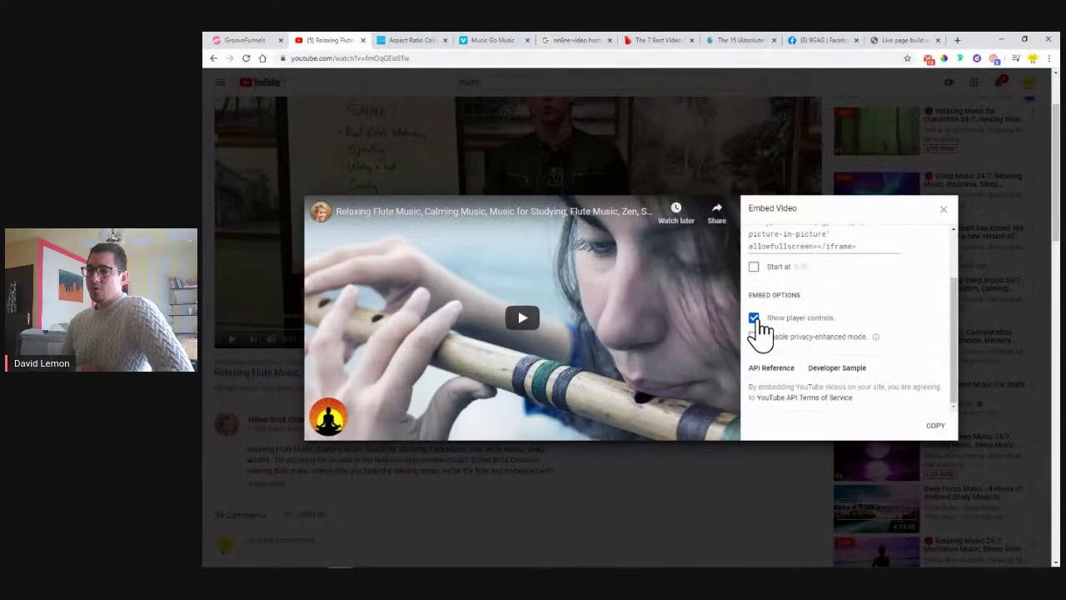
pyautogui.click(753, 319)
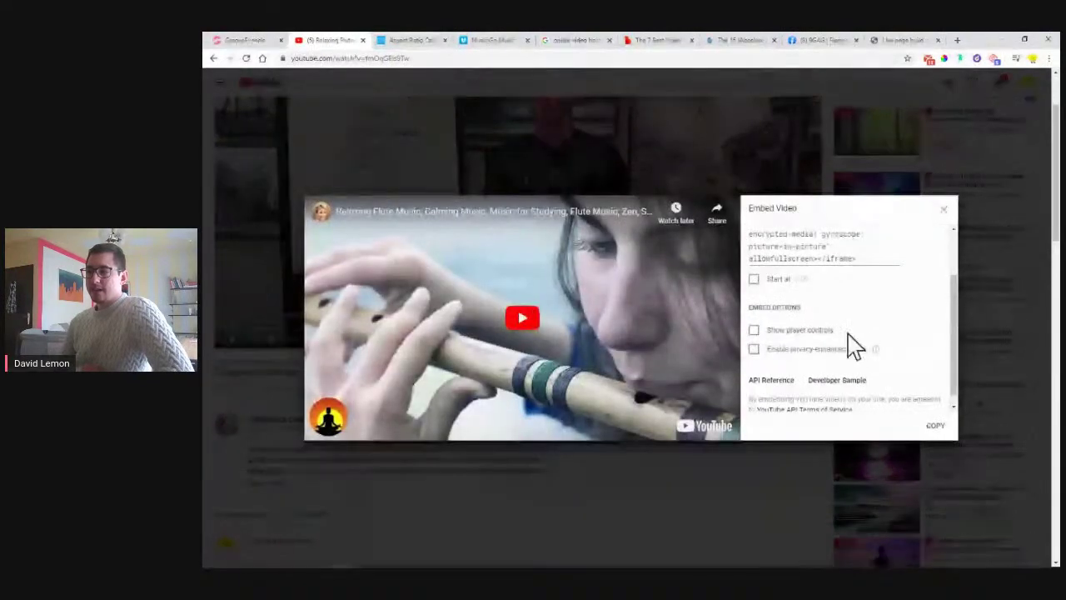
pyautogui.click(757, 330)
pyautogui.click(522, 325)
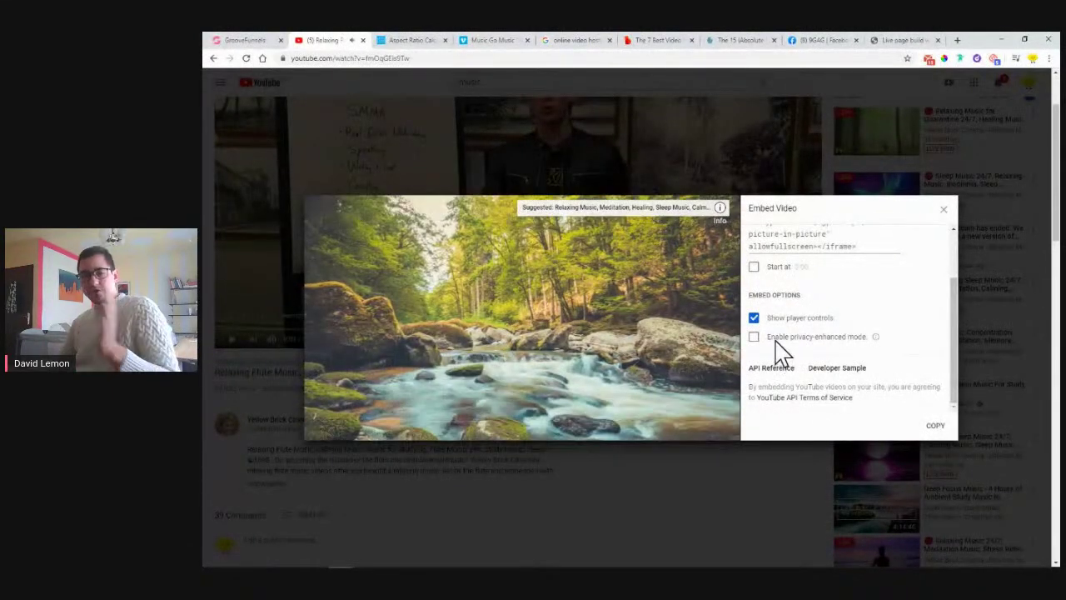
pyautogui.click(753, 318)
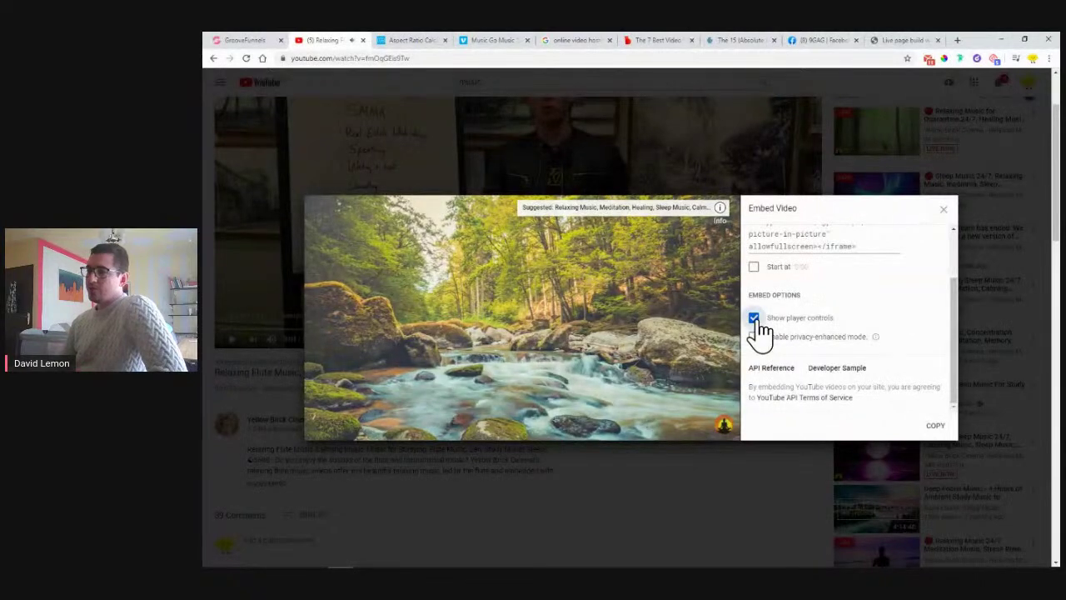
pyautogui.click(506, 341)
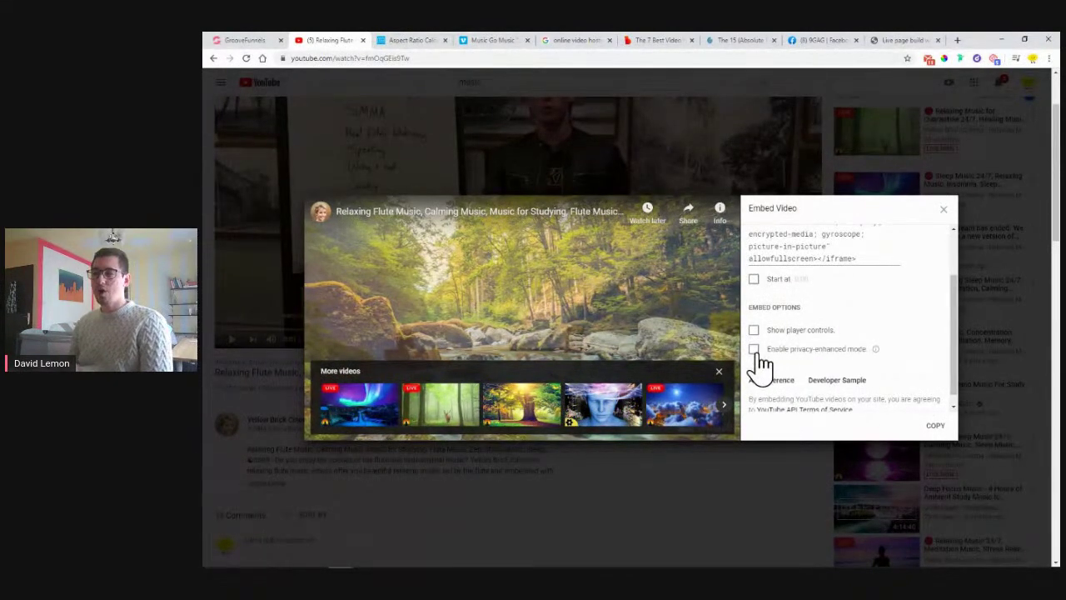
pyautogui.moveTo(876, 351)
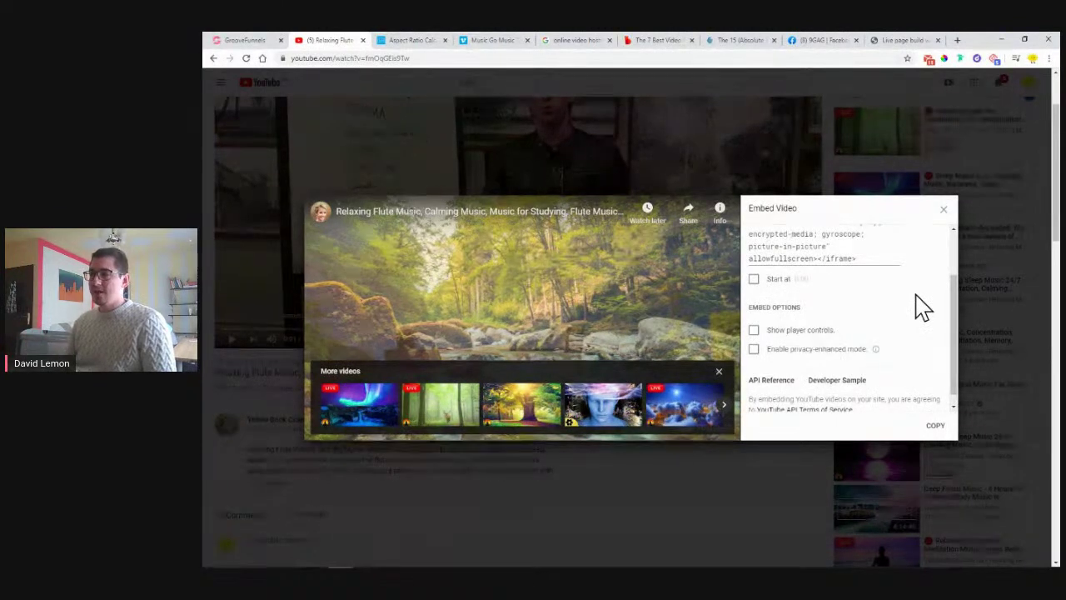
# - Copy the flute video's entire iframe embed code
pyautogui.scroll(2, 923, 306)
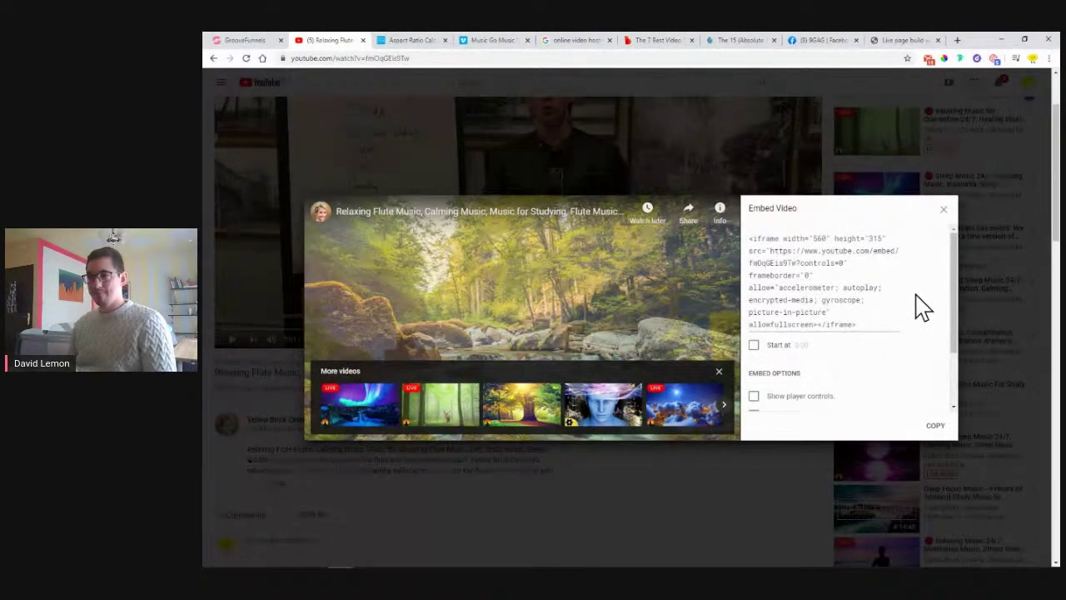
pyautogui.moveTo(751, 239); pyautogui.dragTo(872, 326)
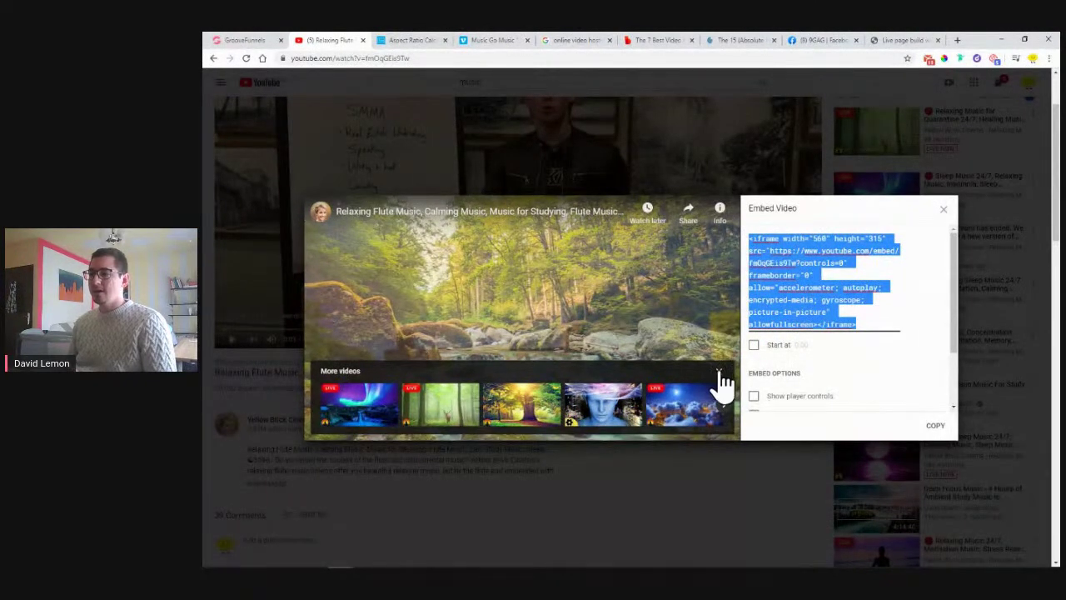
pyautogui.rightClick(772, 247)
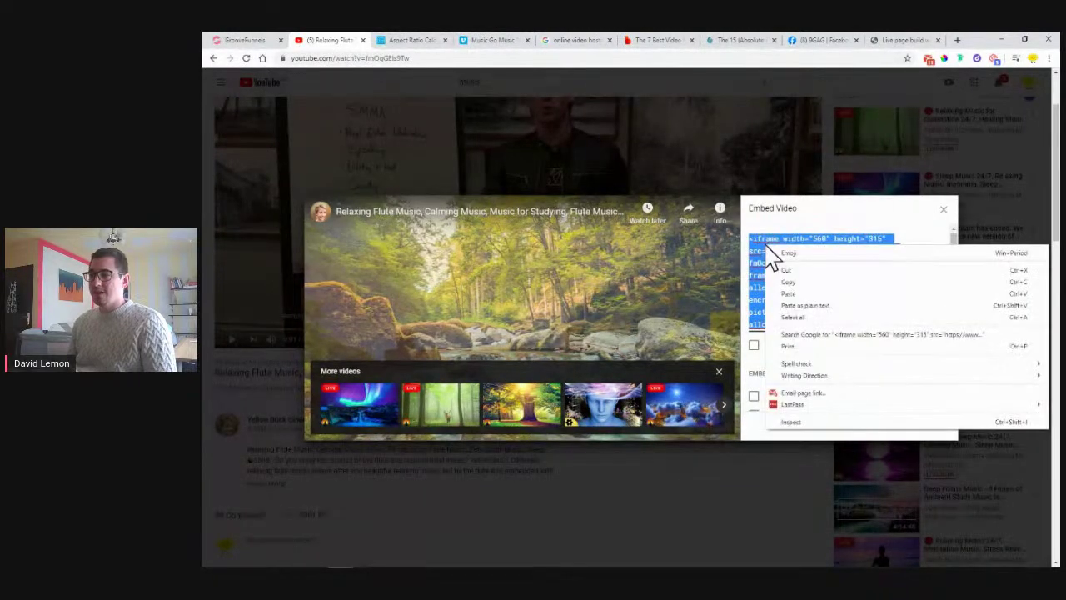
pyautogui.click(780, 282)
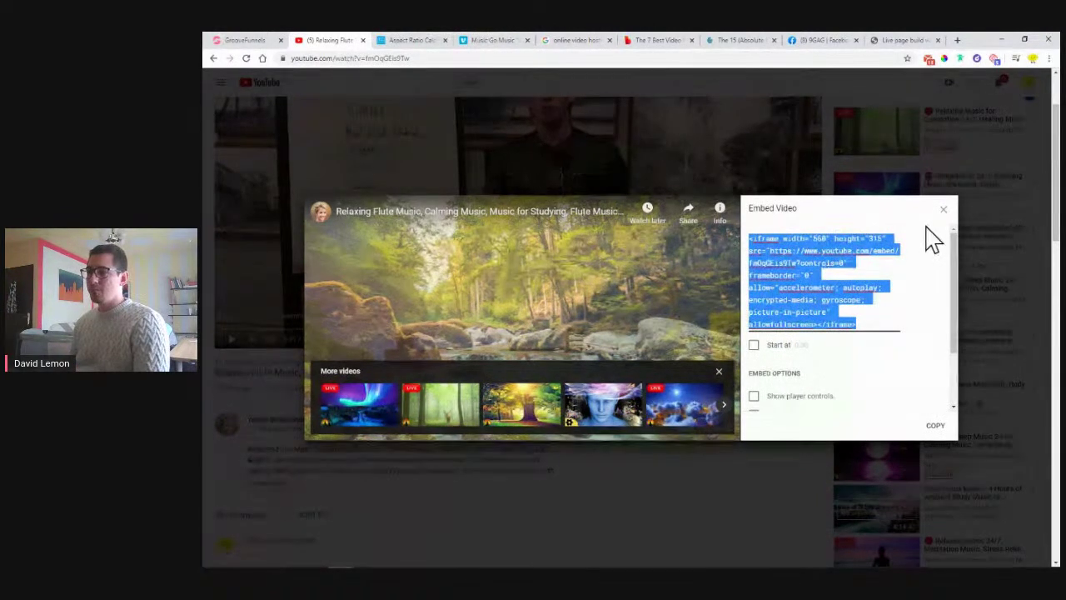
# - Switch back to the GroovePages builder and add an empty container wireframe block below the video
pyautogui.click(237, 43)
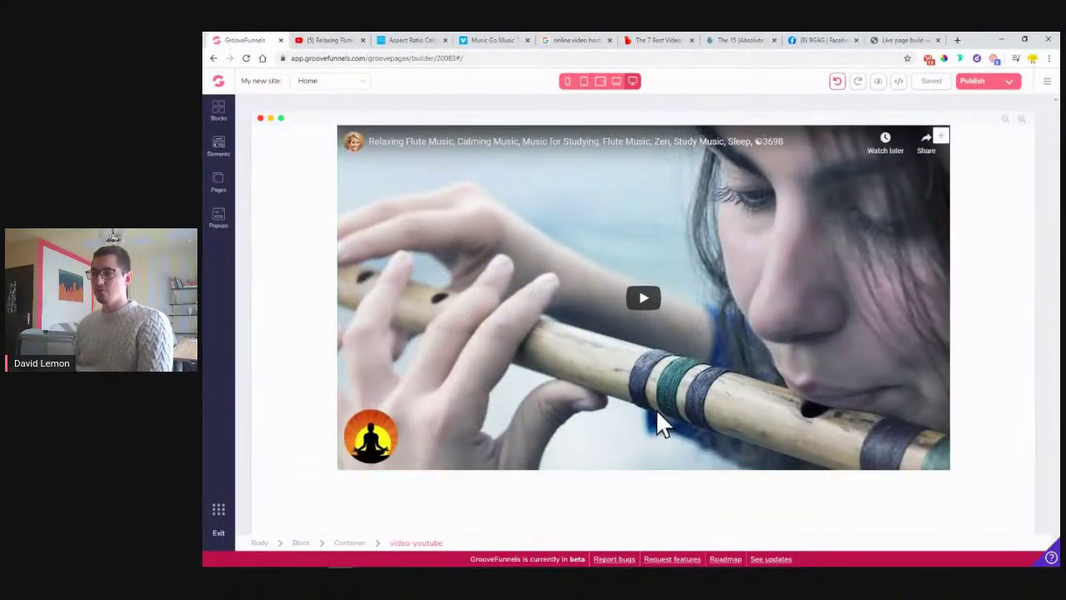
pyautogui.click(219, 112)
pyautogui.click(331, 143)
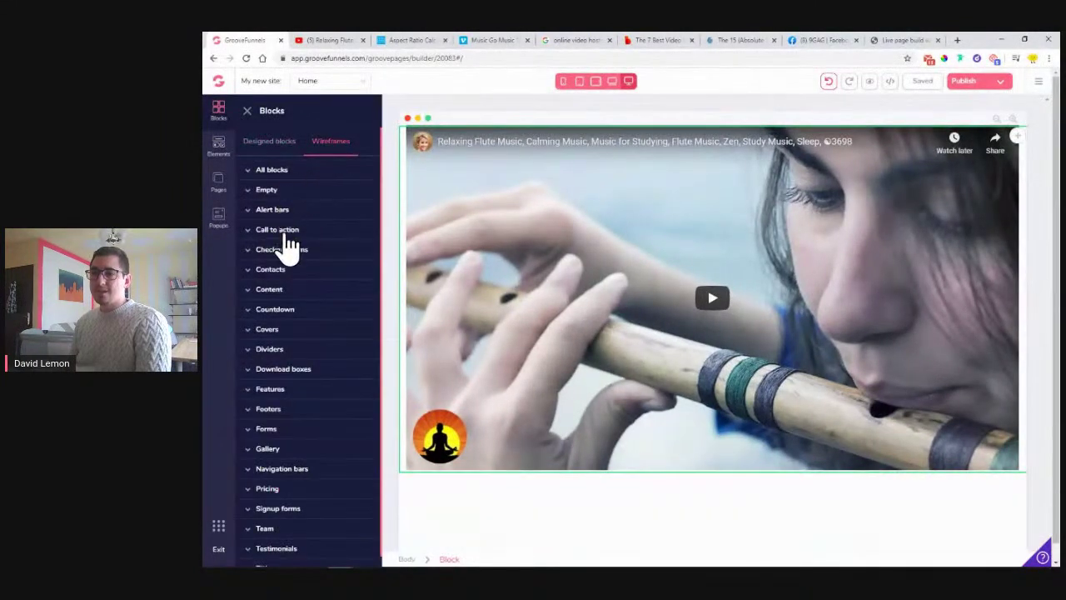
pyautogui.click(275, 191)
pyautogui.moveTo(300, 221); pyautogui.dragTo(626, 503)
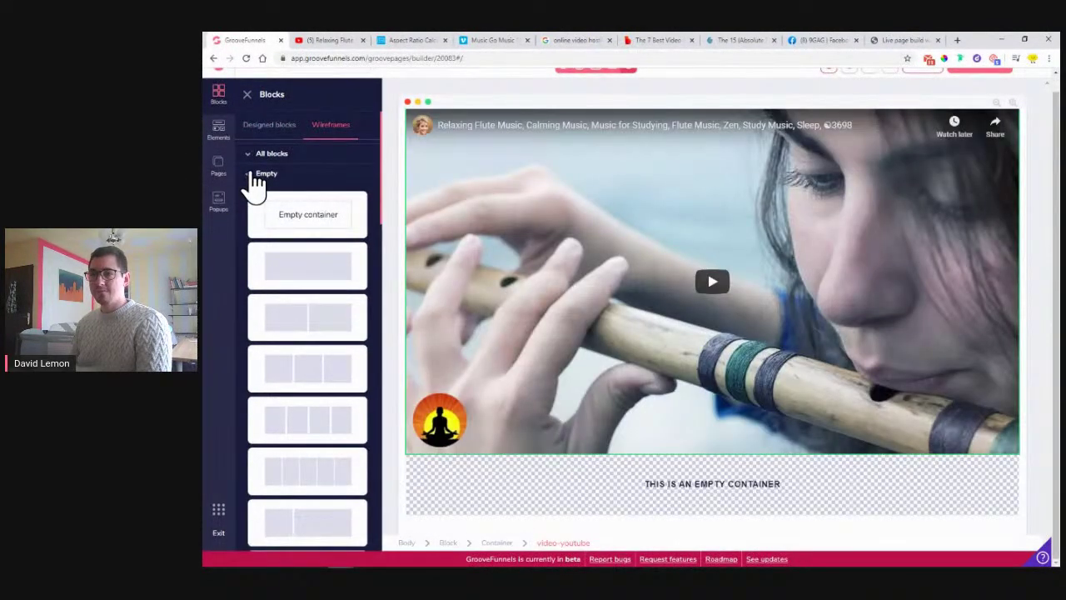
pyautogui.click(250, 173)
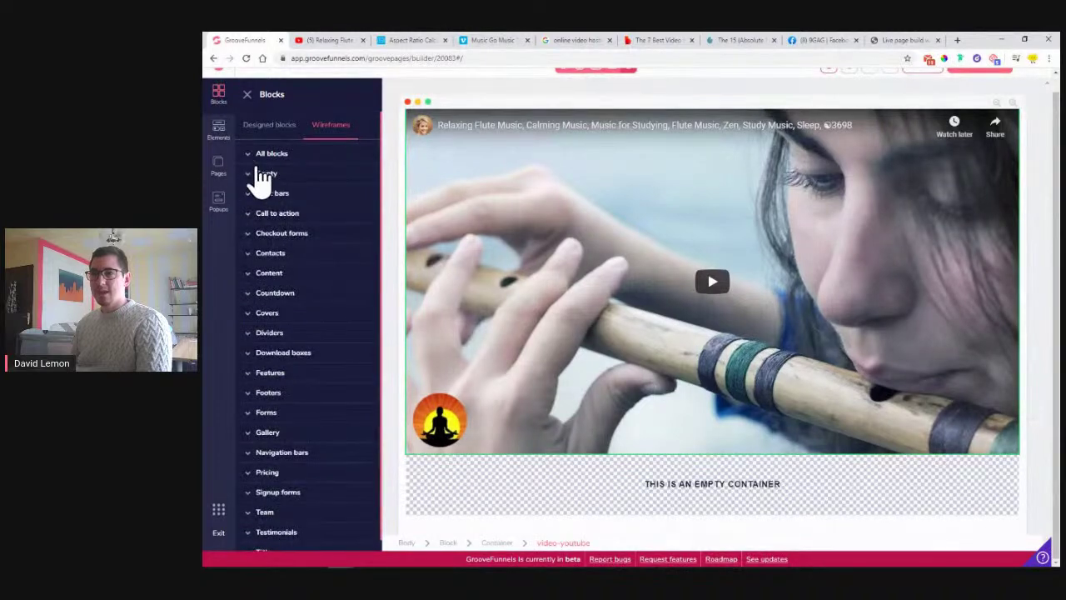
# - Place a Code Embed element in the empty container below the video
pyautogui.click(218, 131)
pyautogui.scroll(-10, 300, 233)
pyautogui.scroll(-5, 299, 232)
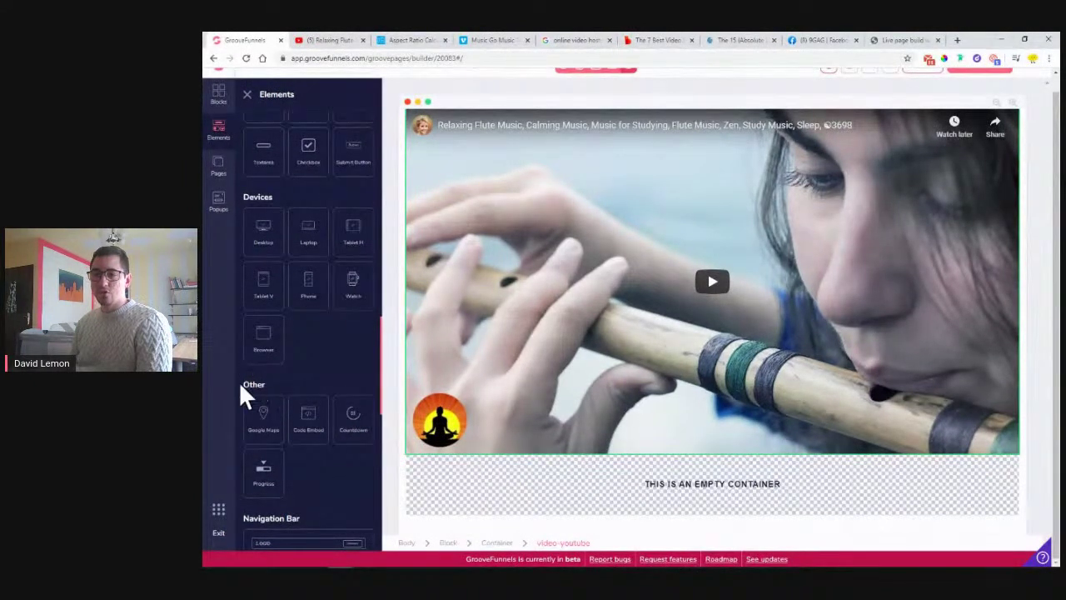
pyautogui.moveTo(304, 414); pyautogui.dragTo(646, 490)
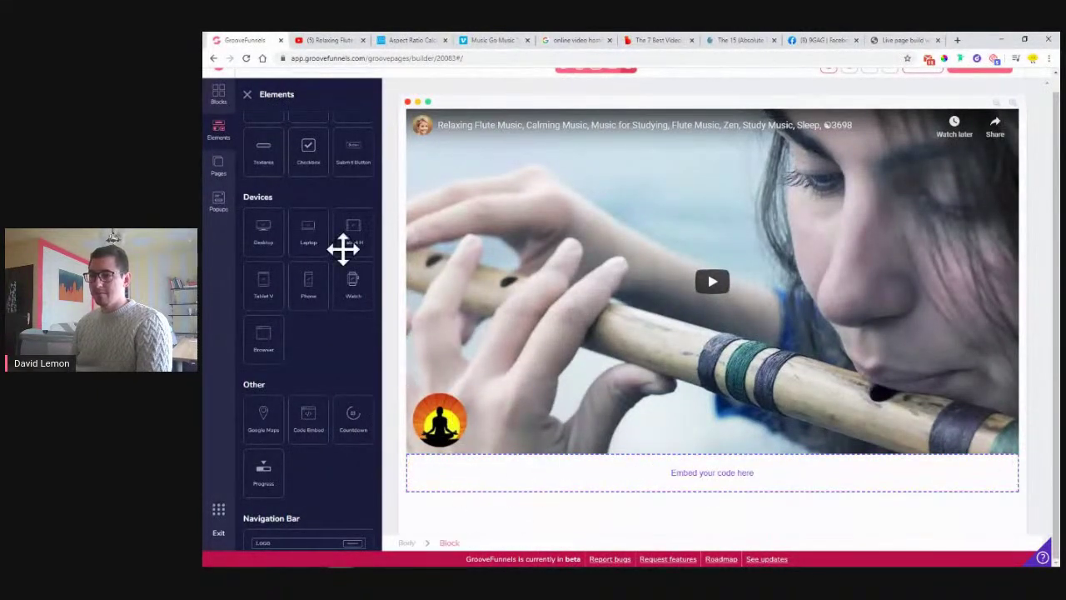
pyautogui.click(249, 97)
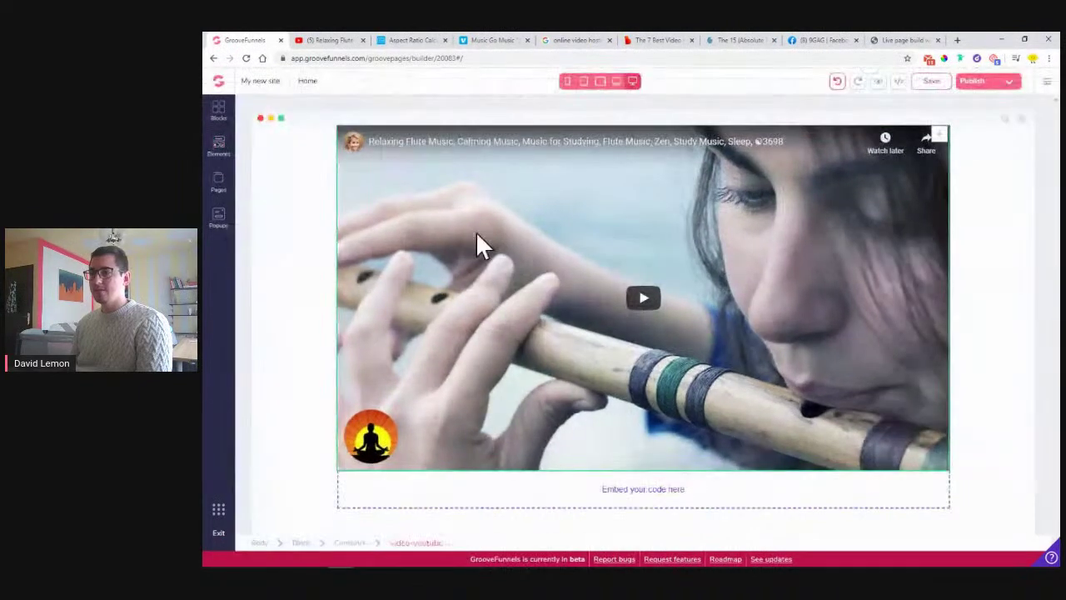
# - Open the code embed element's source code and paste in the copied YouTube iframe code
pyautogui.click(686, 500)
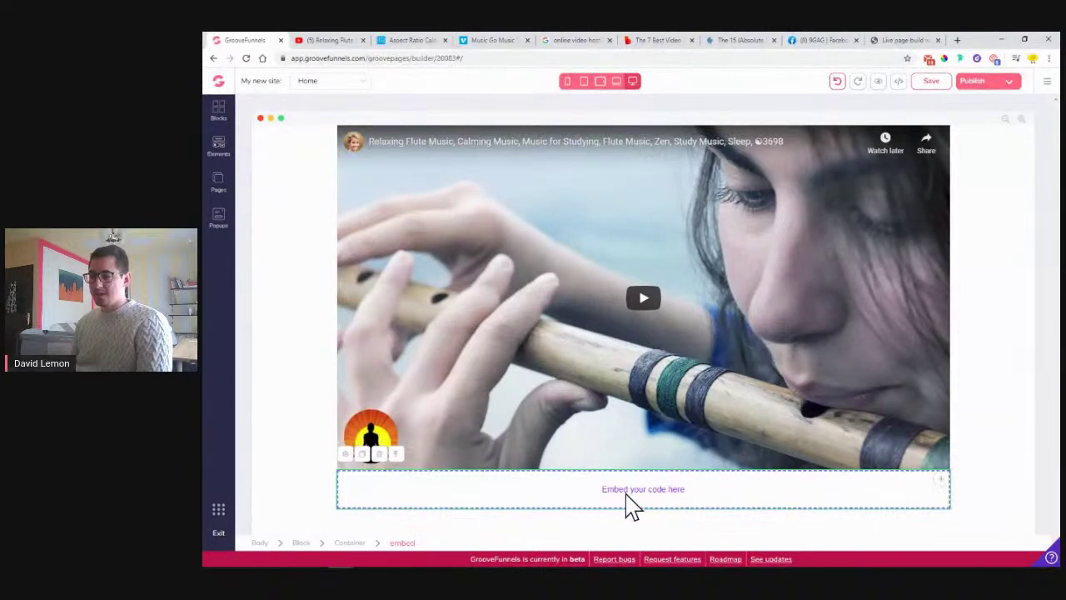
pyautogui.click(346, 456)
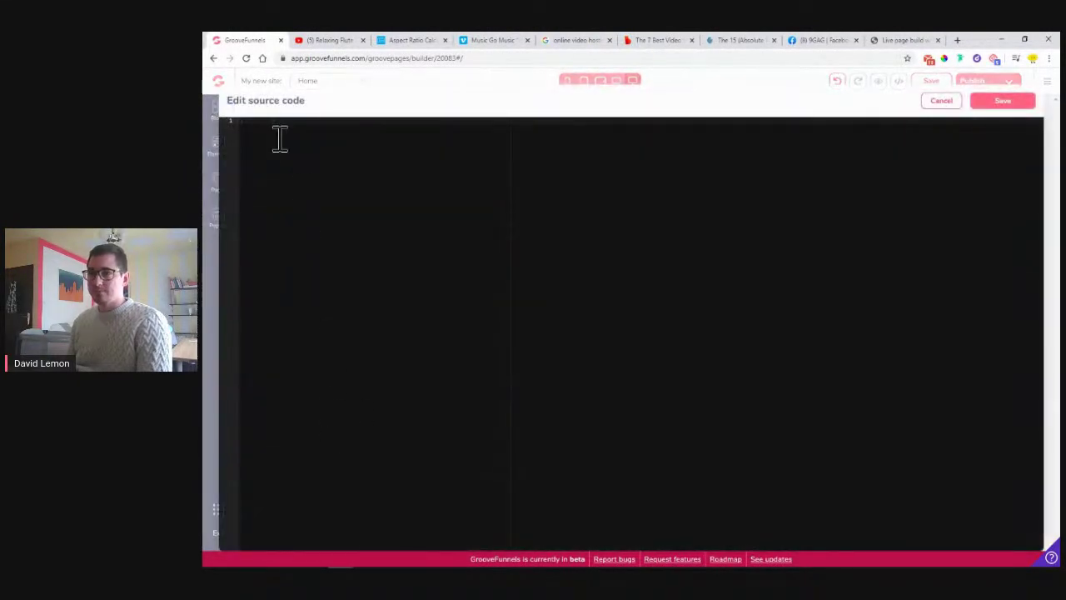
pyautogui.rightClick(273, 129)
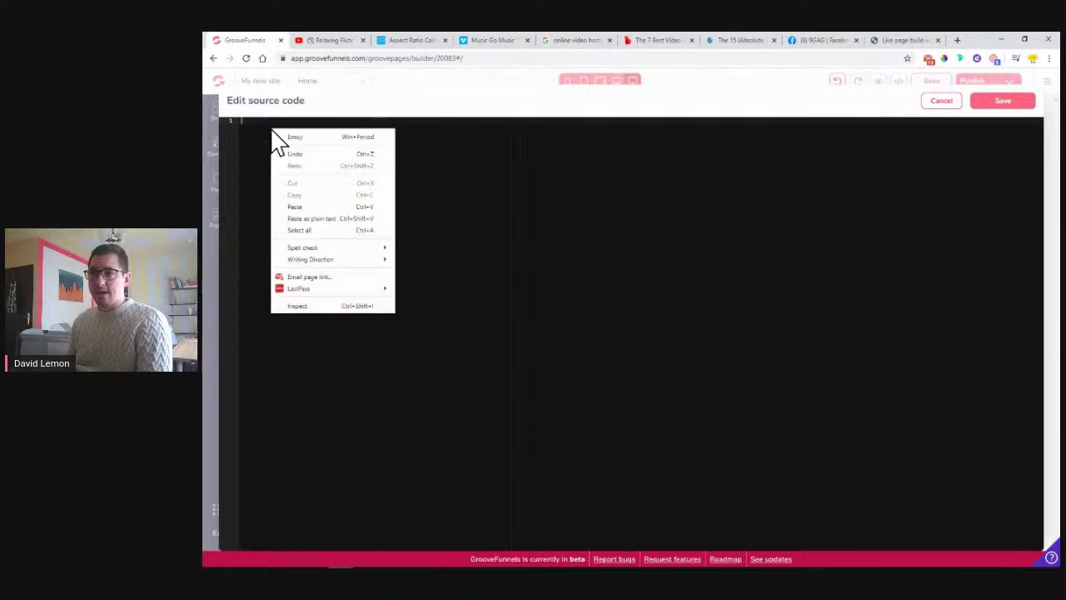
pyautogui.click(311, 213)
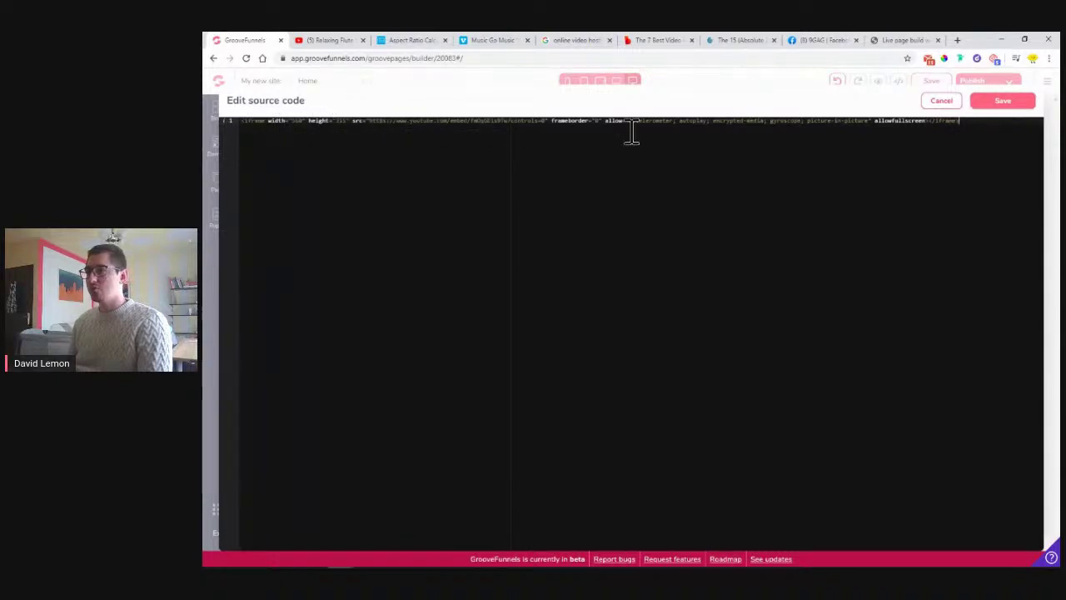
# - Discard the open source code edit and reload the builder page
pyautogui.click(1012, 117)
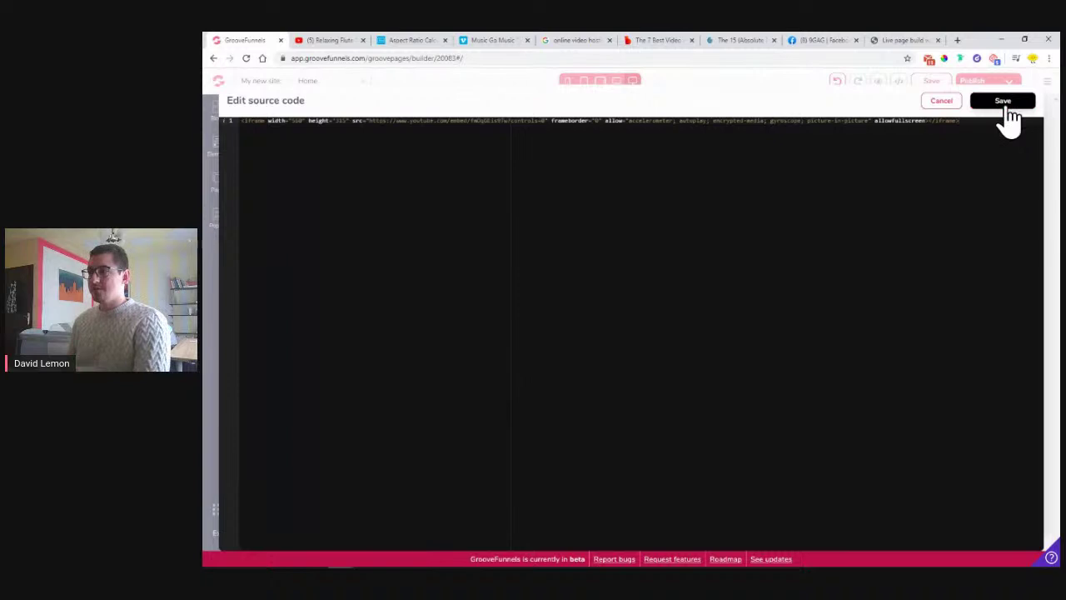
pyautogui.click(942, 102)
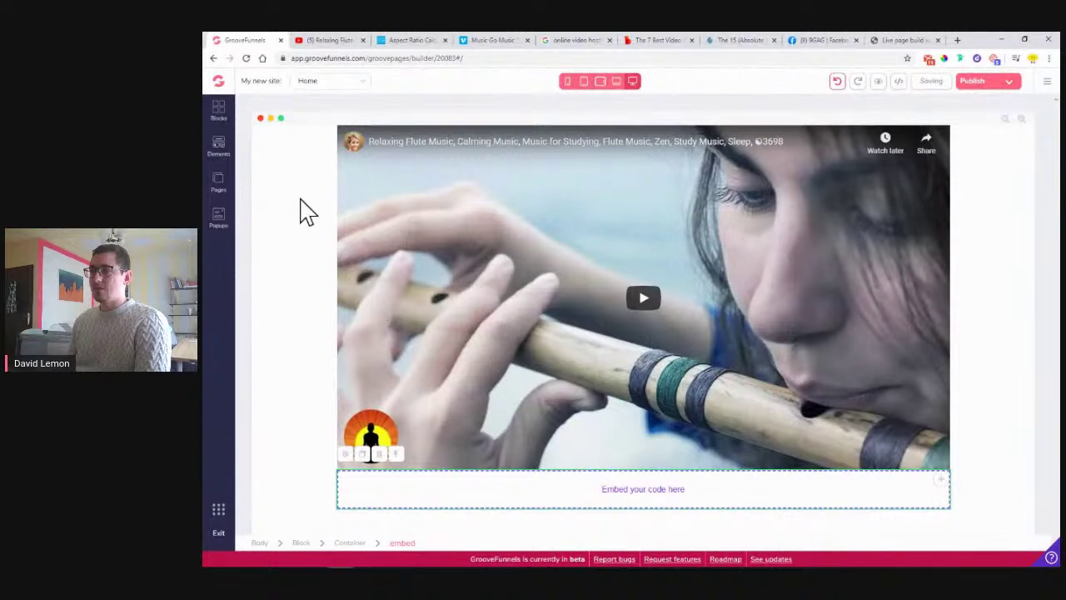
pyautogui.click(245, 59)
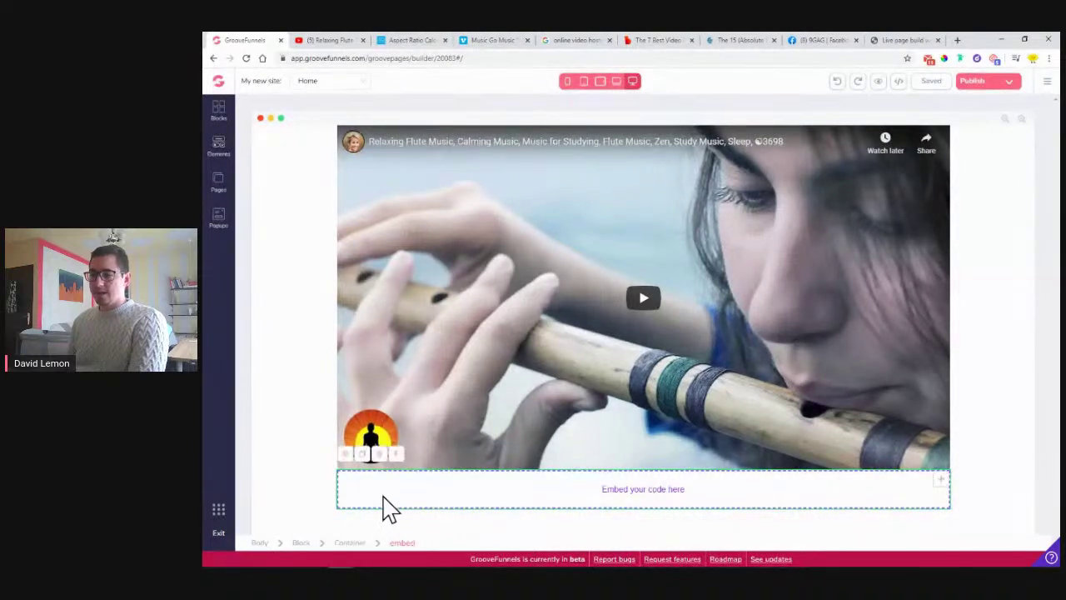
# - Replace the code embed element's source code with the copied YouTube iframe code and save it
pyautogui.click(344, 456)
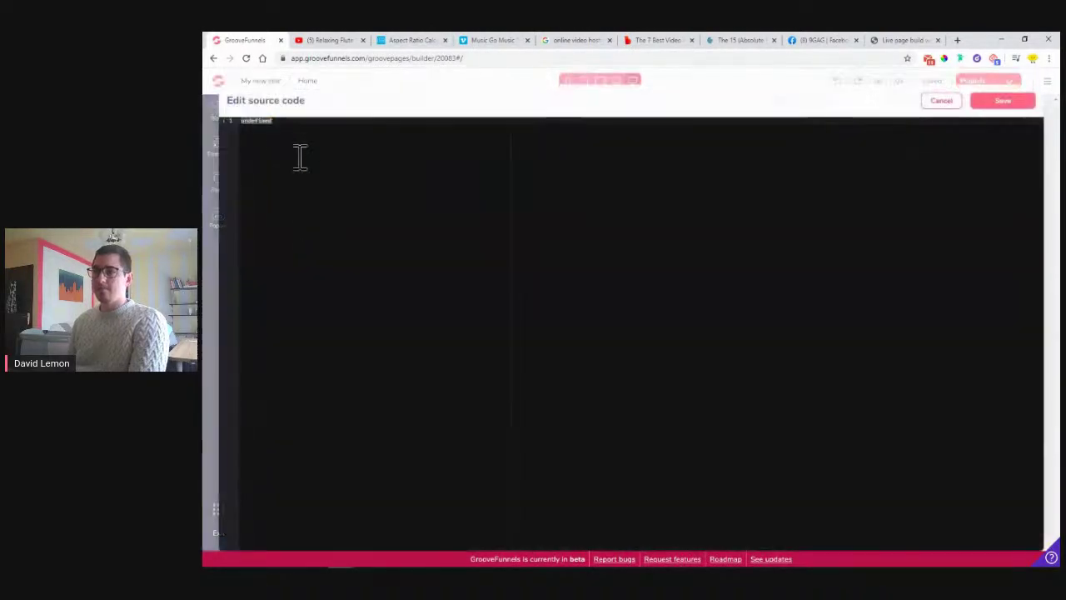
pyautogui.click(267, 121)
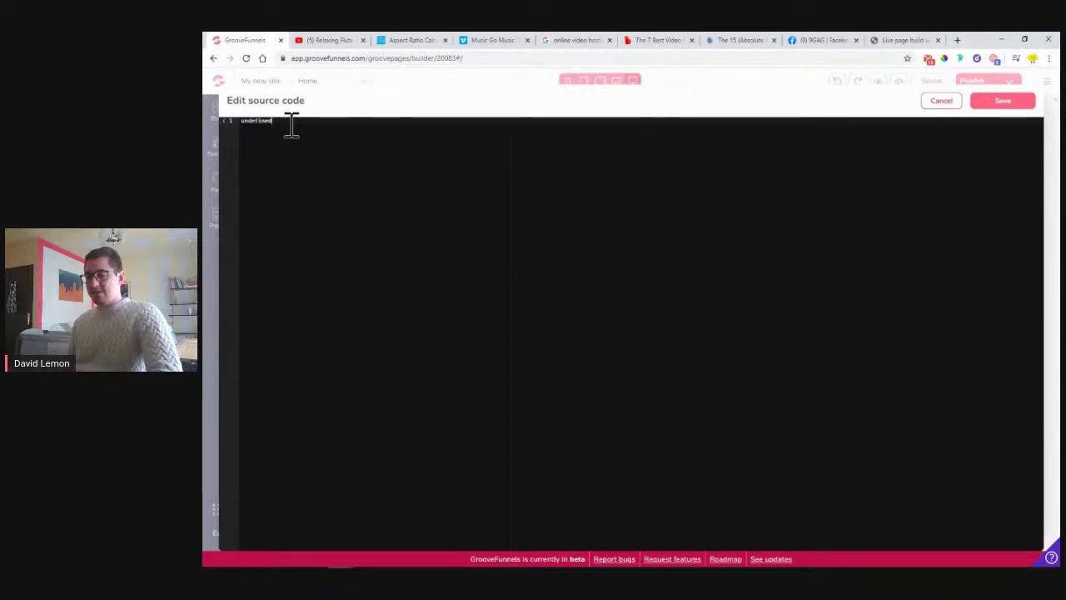
pyautogui.hotkey('ctrl', 'v')
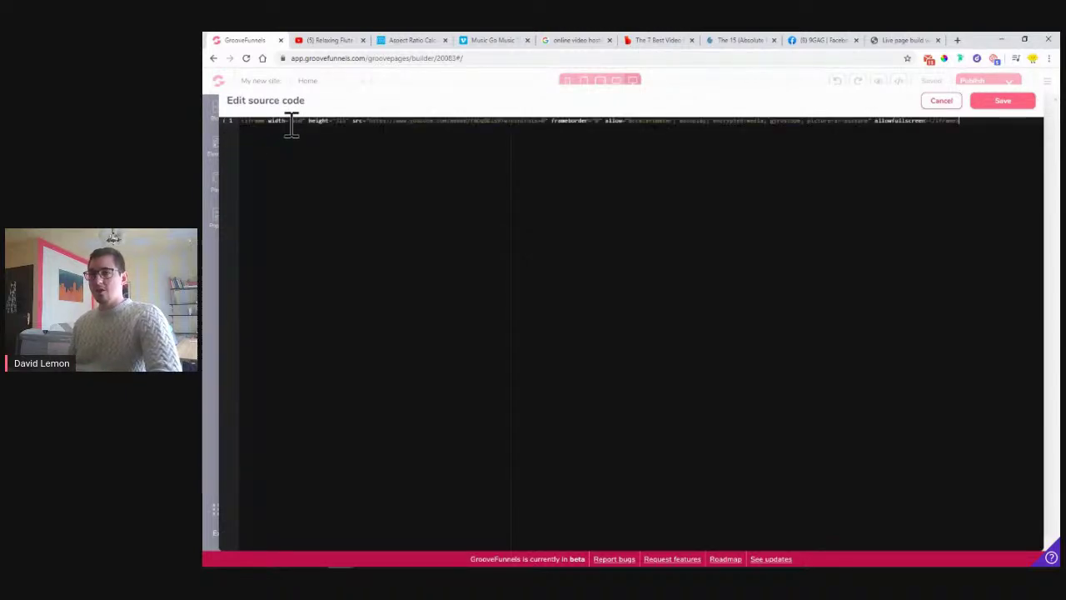
pyautogui.click(1003, 101)
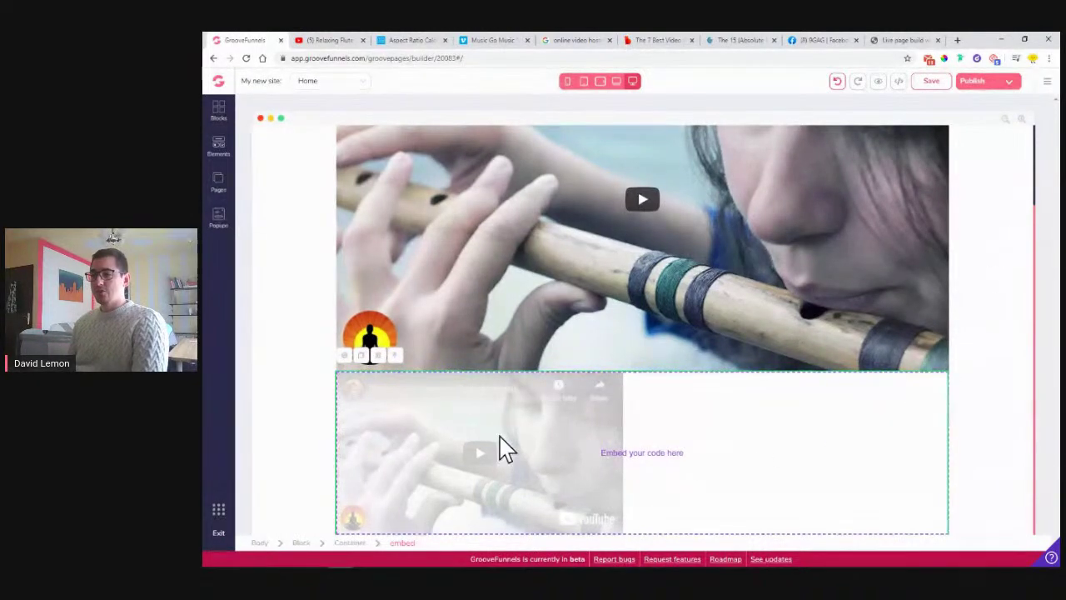
# - Save the page and check both flute videos in the page preview, returning to the builder
pyautogui.click(932, 87)
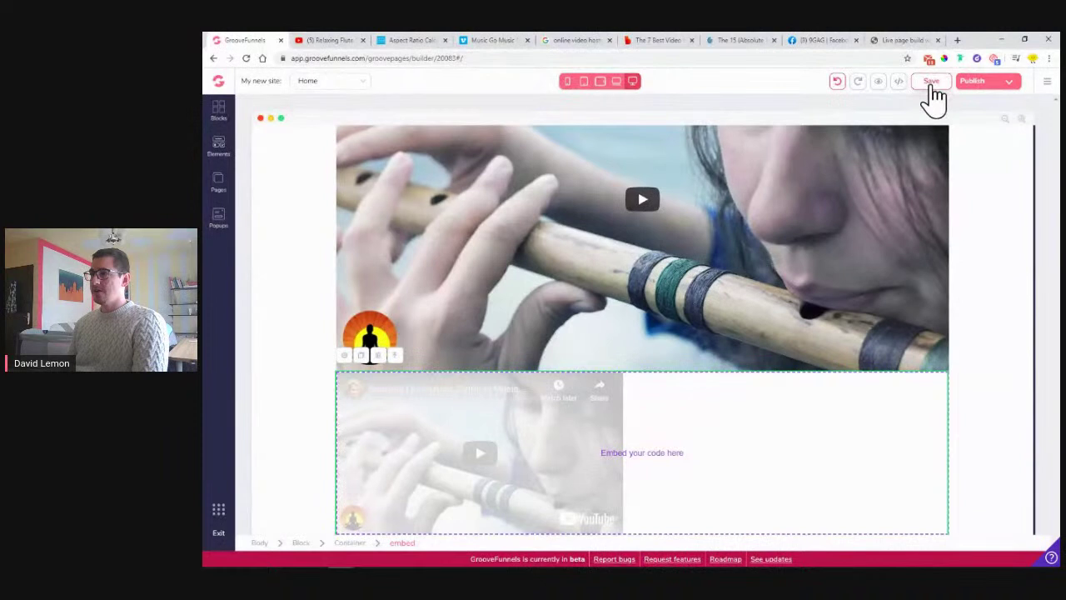
pyautogui.click(878, 83)
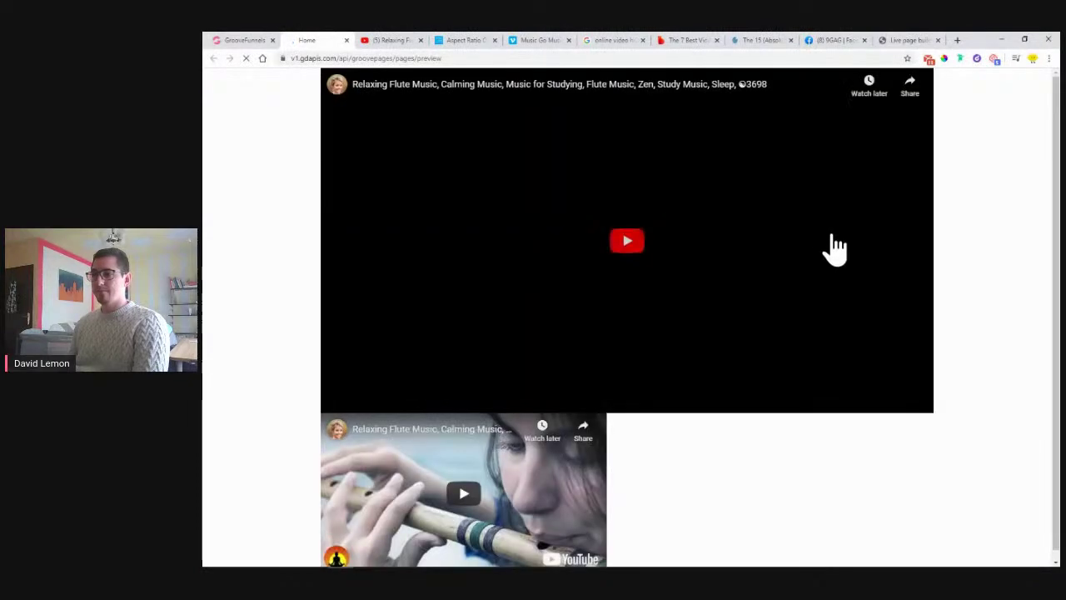
pyautogui.scroll(-1, 814, 287)
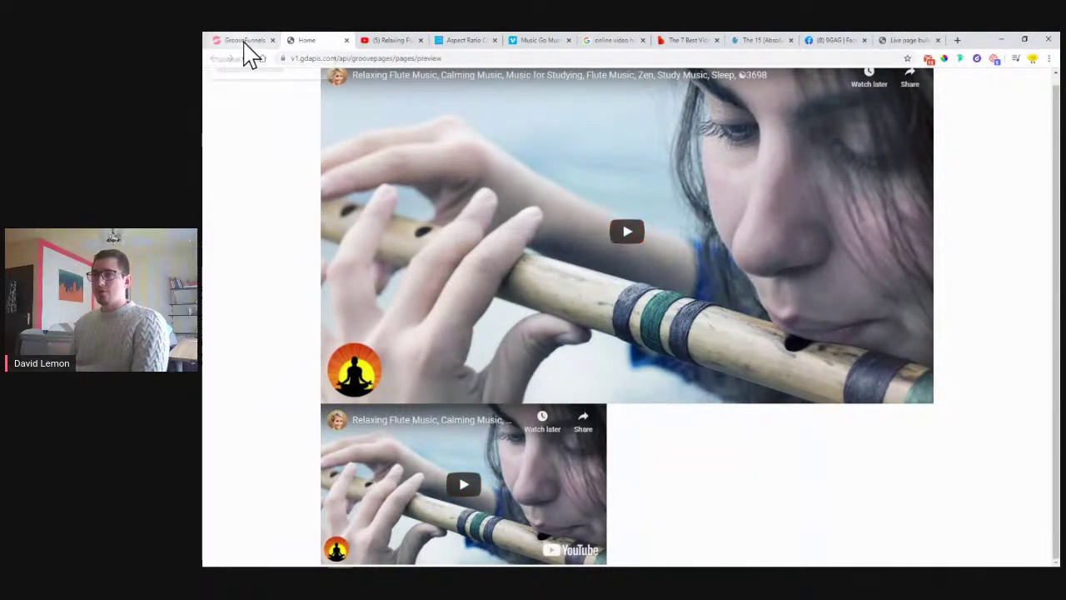
pyautogui.click(347, 41)
pyautogui.click(238, 42)
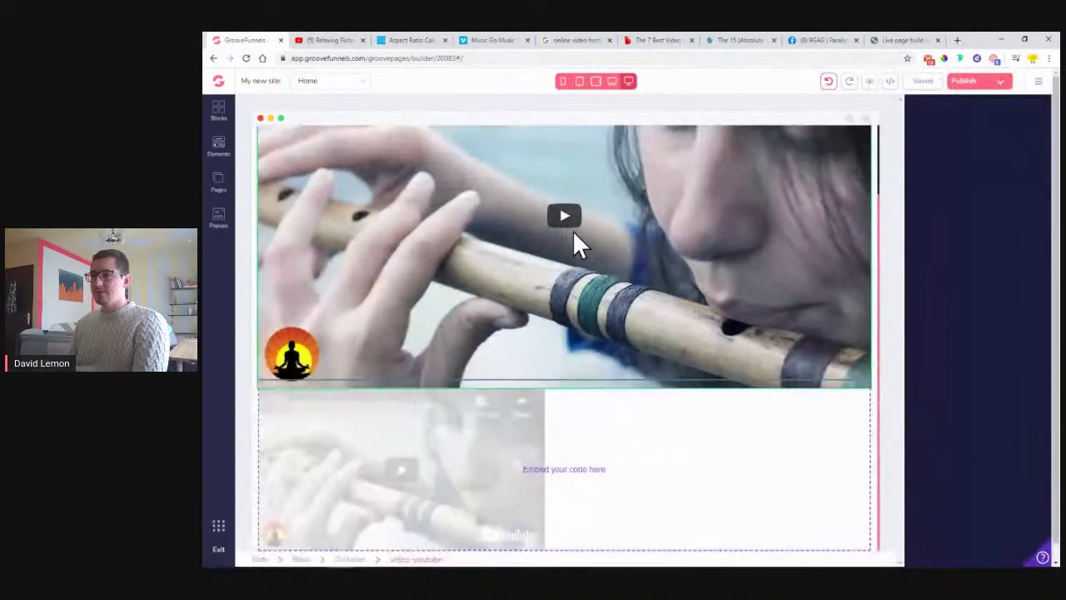
# - Set the upper YouTube video element's width to 1000 px in its sizing settings
pyautogui.click(572, 229)
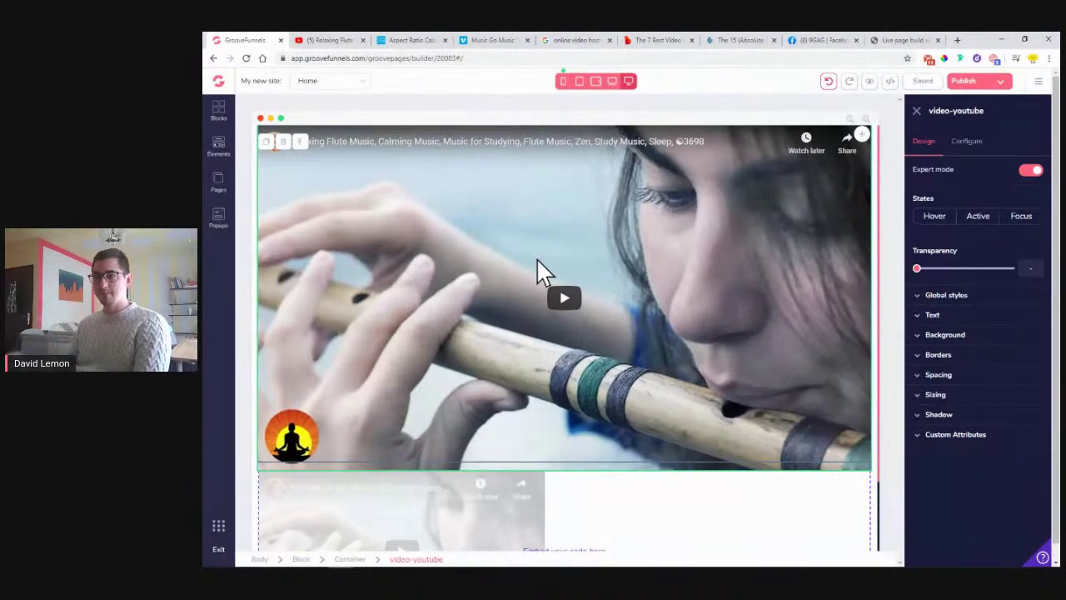
pyautogui.click(971, 398)
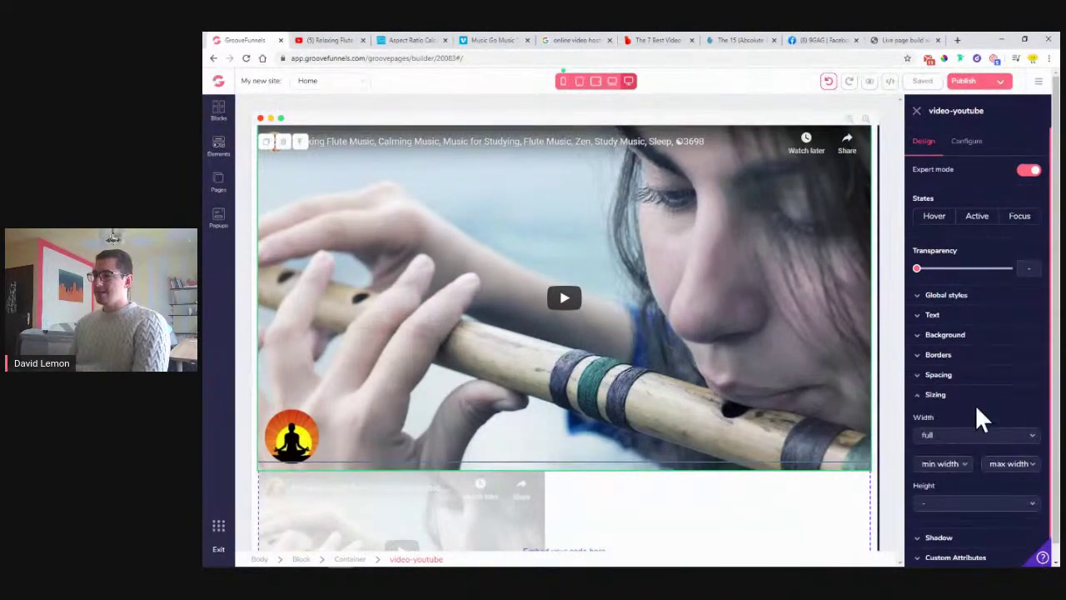
pyautogui.scroll(-1, 966, 448)
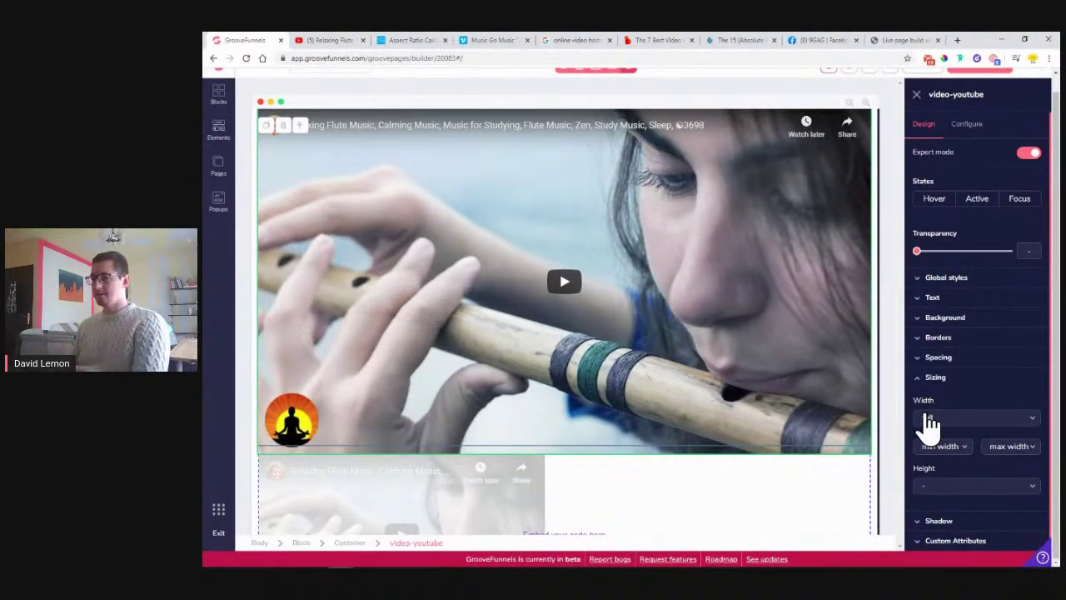
pyautogui.click(931, 426)
pyautogui.click(934, 456)
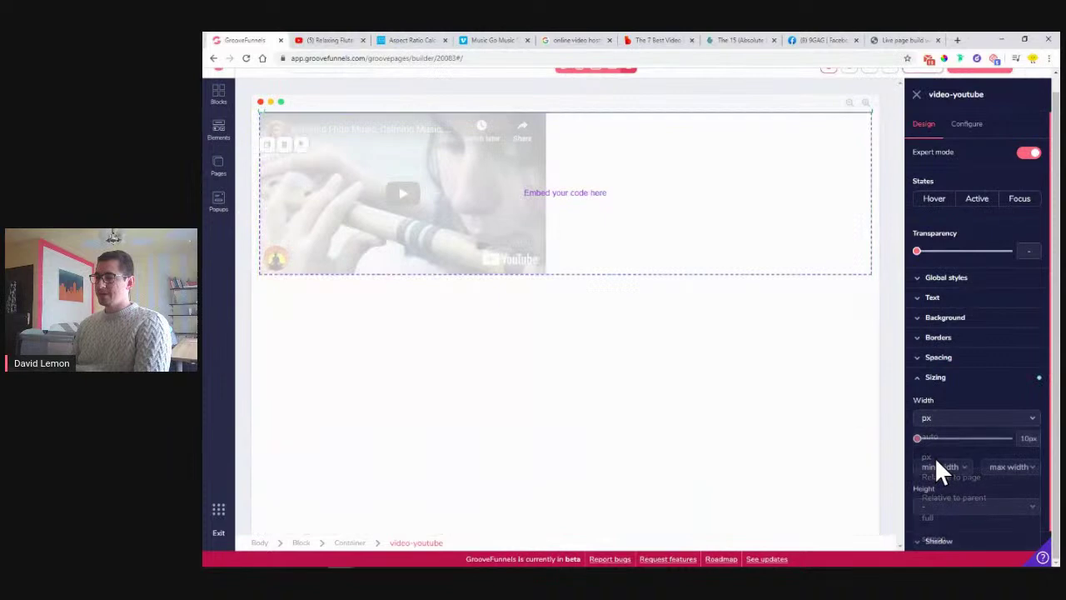
pyautogui.moveTo(940, 450); pyautogui.dragTo(1018, 459)
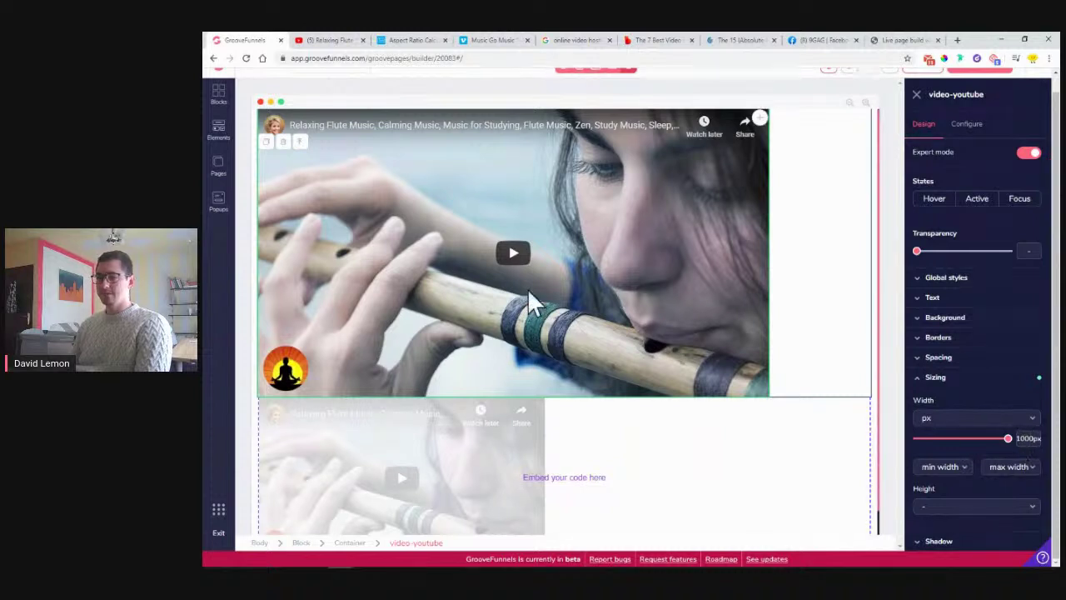
pyautogui.scroll(-1, 522, 283)
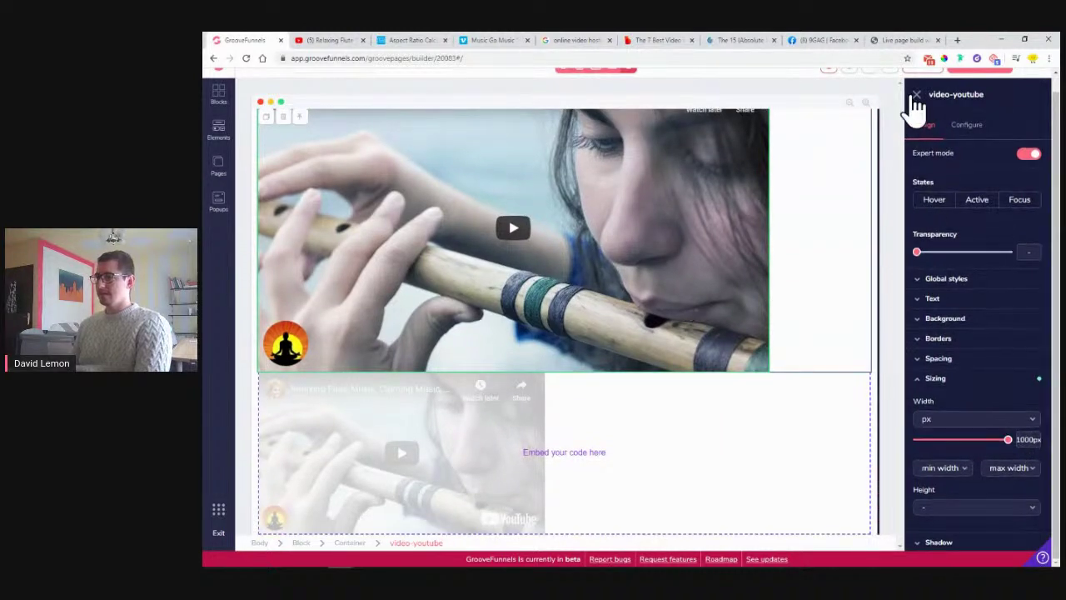
pyautogui.click(917, 96)
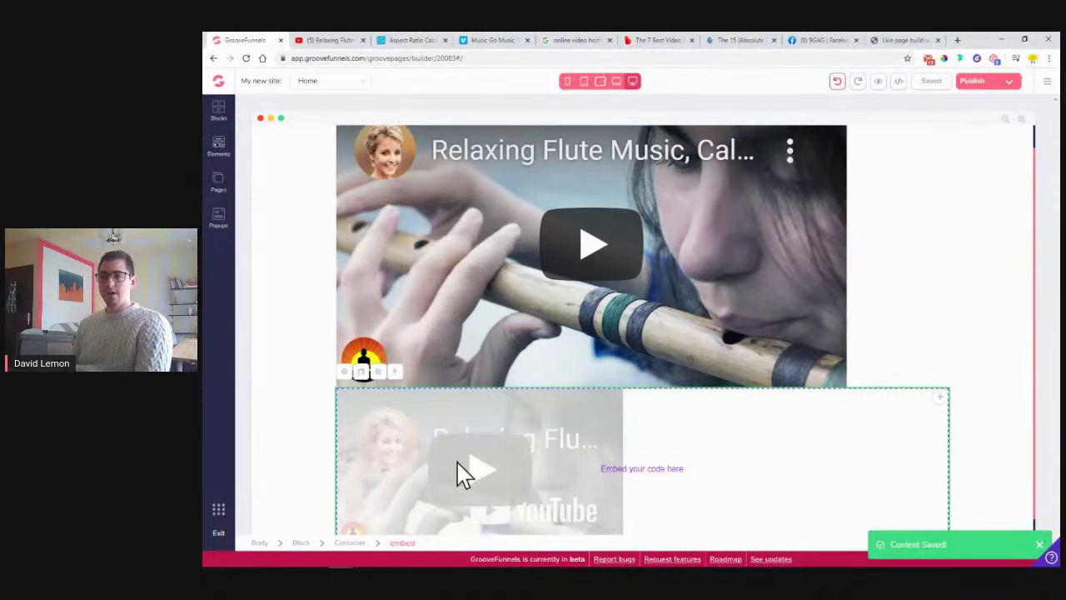
# - Open the code embed element's source code and look at the aspect ratio calculator at calculateaspectratio.com
pyautogui.scroll(-1, 482, 429)
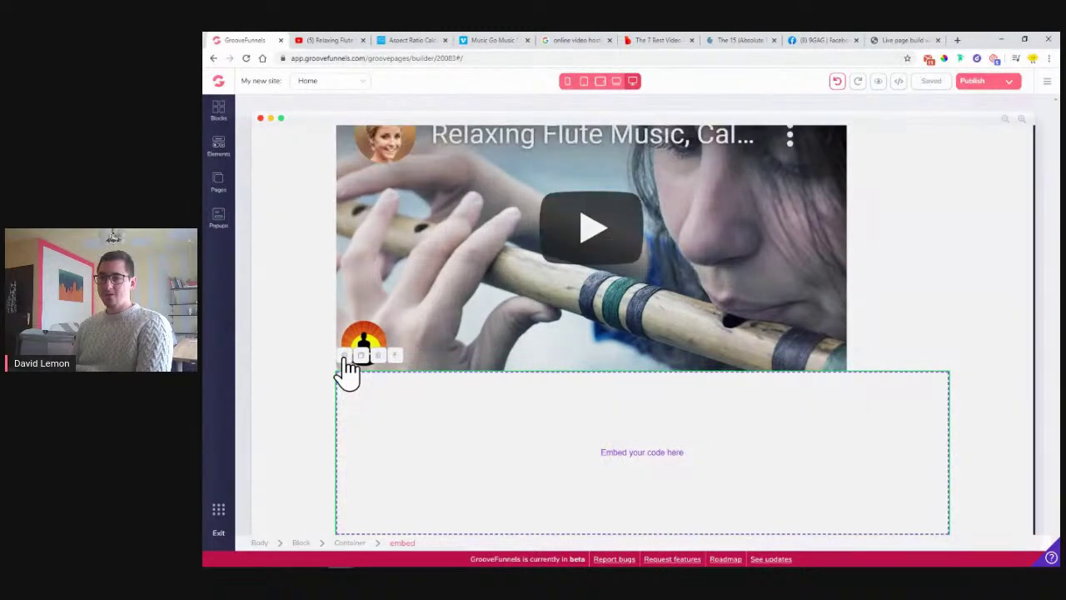
pyautogui.click(344, 358)
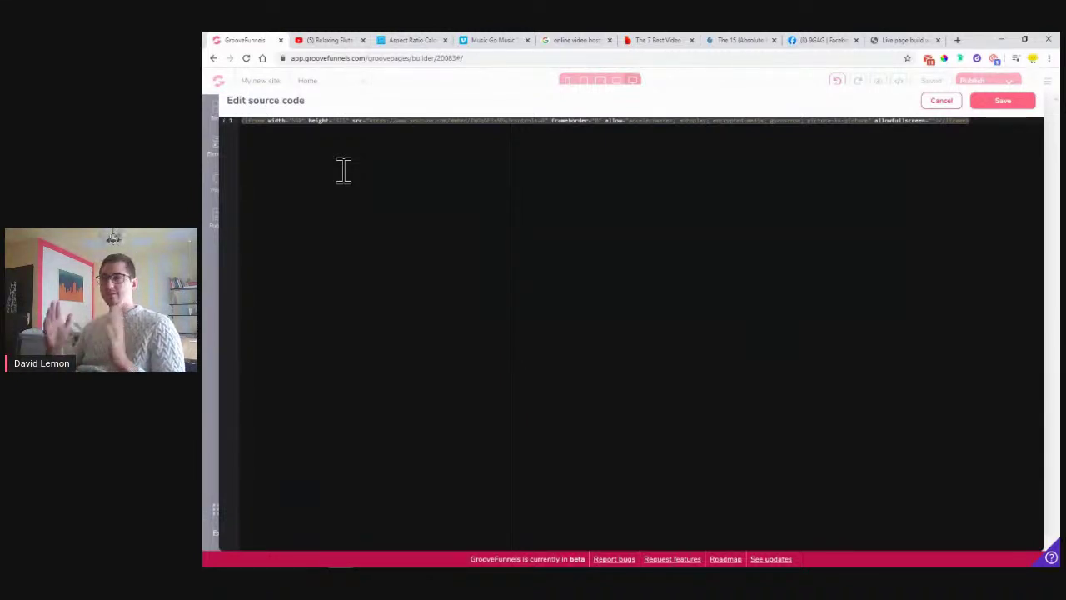
pyautogui.click(388, 44)
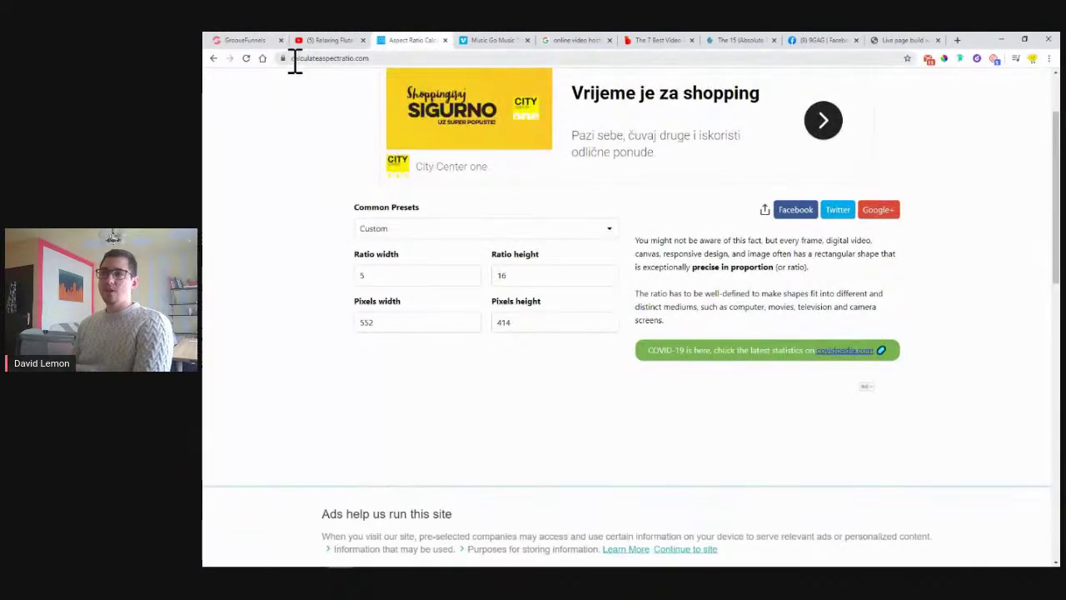
pyautogui.moveTo(310, 60); pyautogui.dragTo(372, 83)
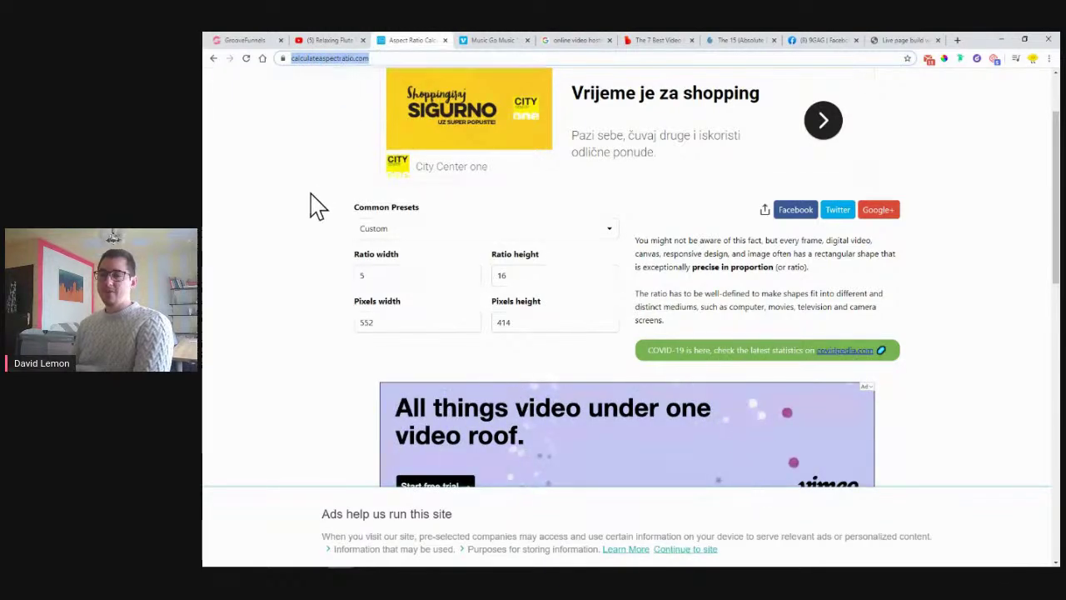
pyautogui.click(333, 41)
pyautogui.click(248, 40)
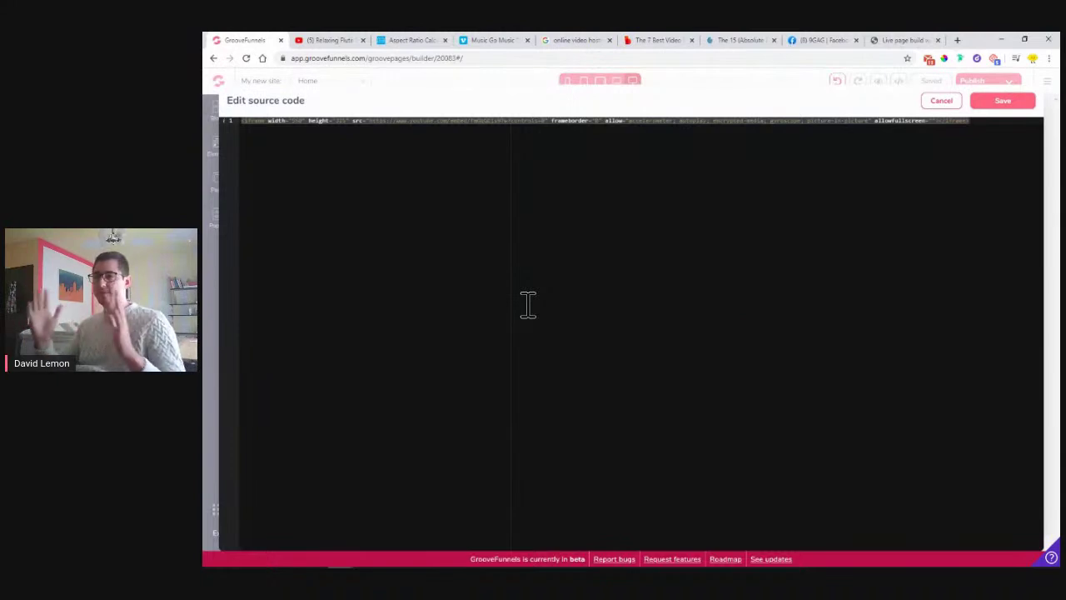
# - In the aspect ratio calculator, choose the HD Video 16:9 preset, set the pixel width to 1000 and copy the calculated pixel height
pyautogui.click(398, 42)
pyautogui.click(420, 230)
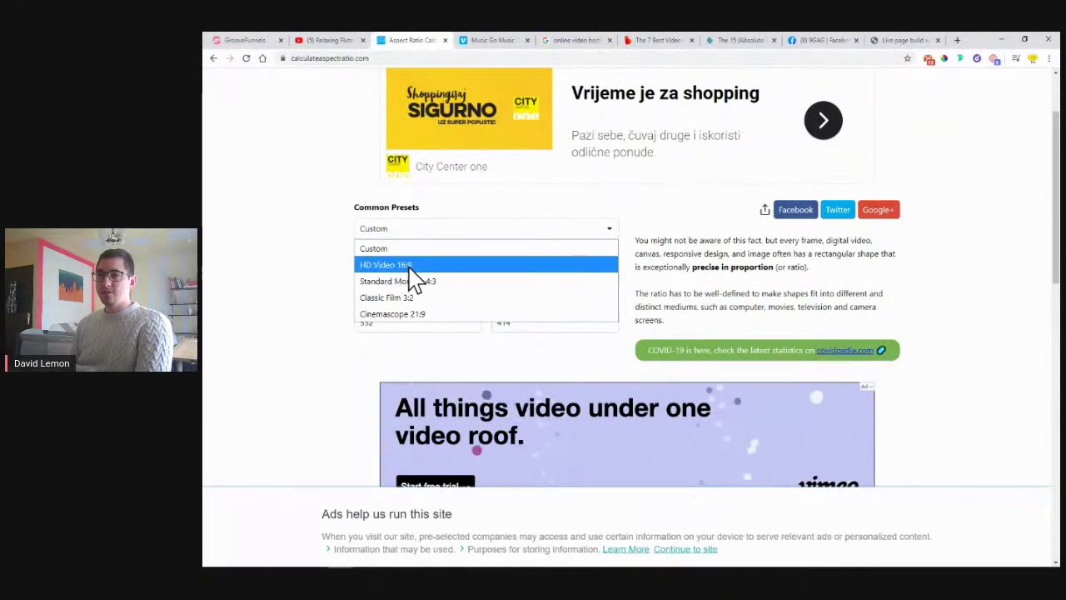
pyautogui.click(410, 265)
pyautogui.doubleClick(392, 323)
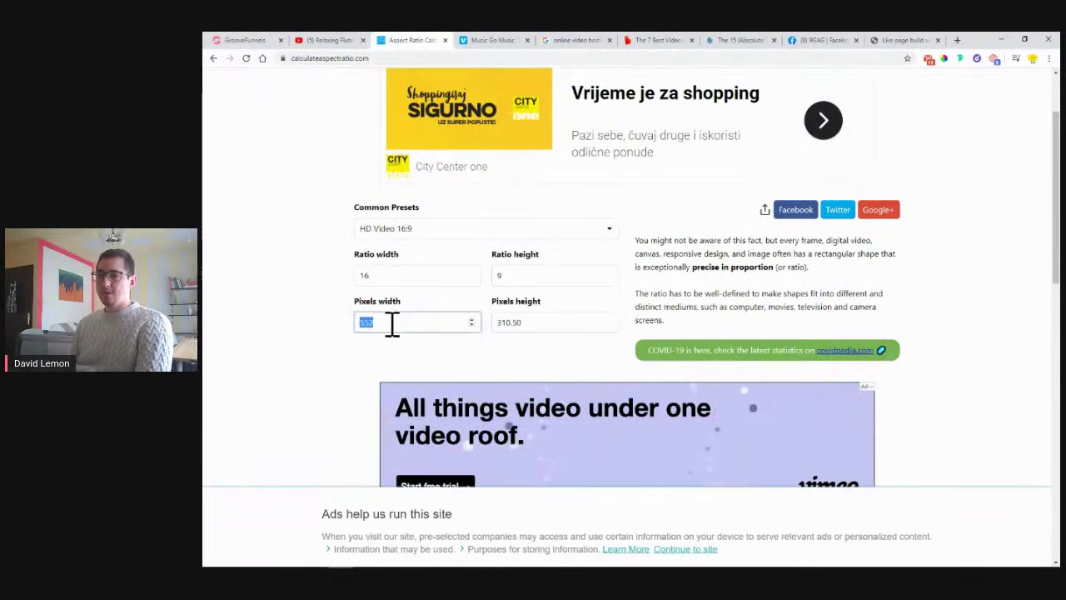
pyautogui.write('100')
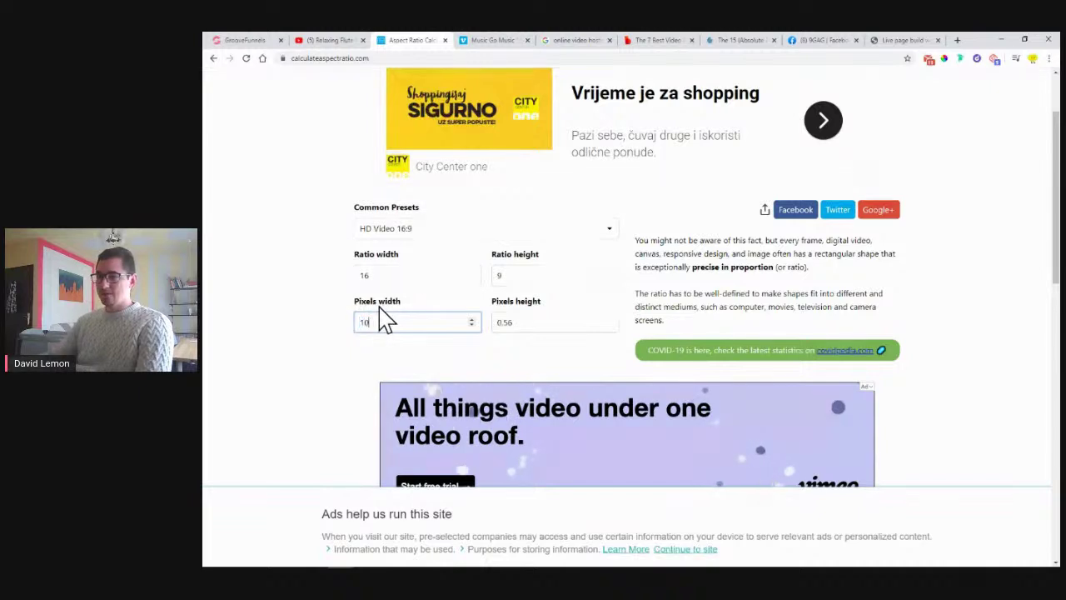
pyautogui.write('0')
pyautogui.moveTo(552, 328); pyautogui.dragTo(506, 325)
pyautogui.rightClick(512, 325)
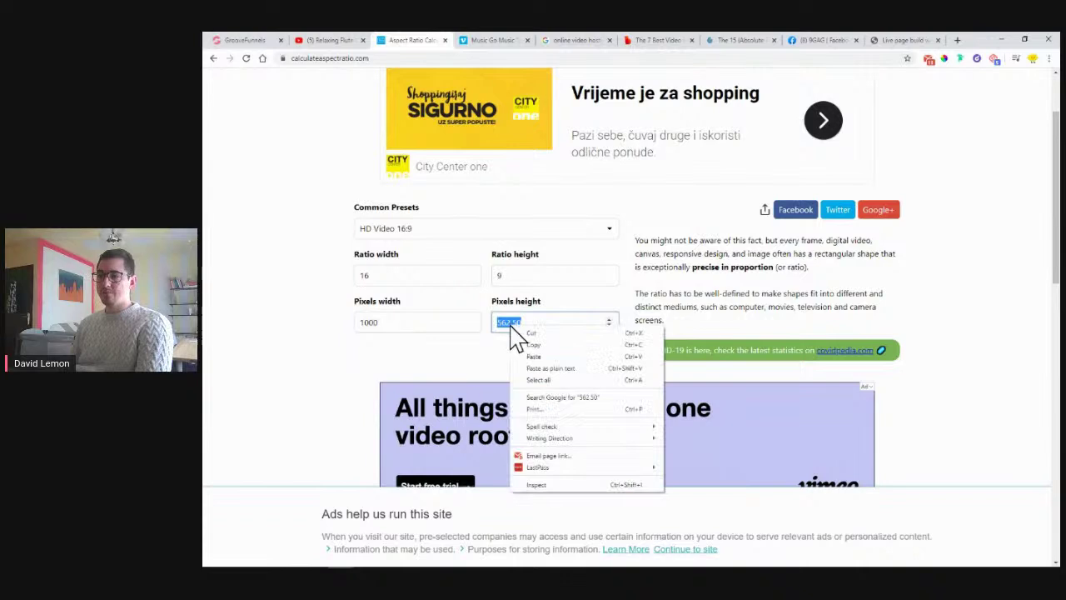
pyautogui.click(531, 357)
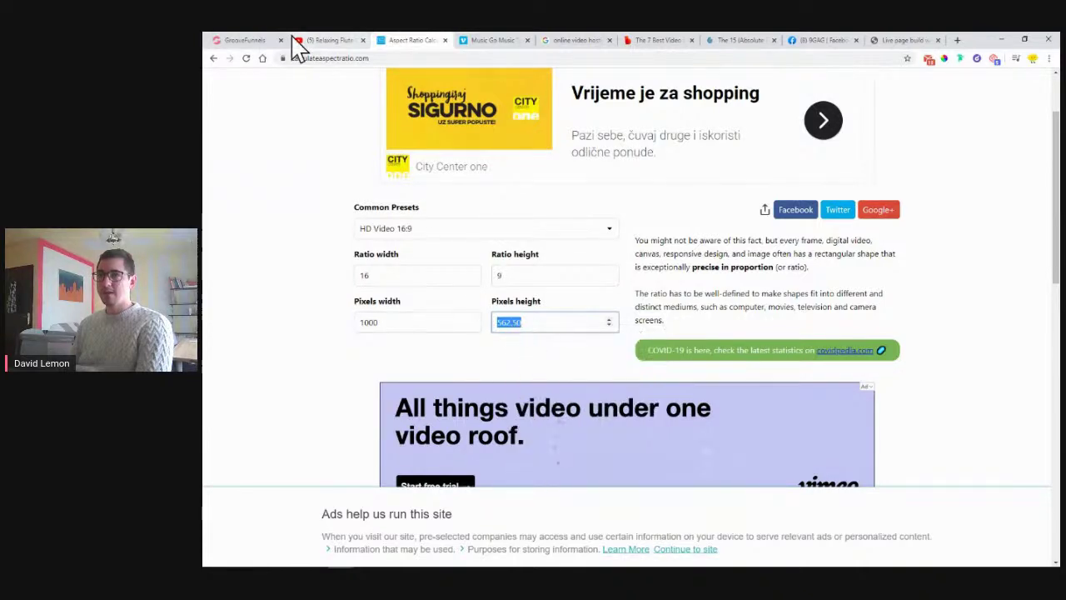
# - Set the embedded iframe's width to 1000 and height to 562.50 in the source code, saving the code and the page
pyautogui.click(260, 41)
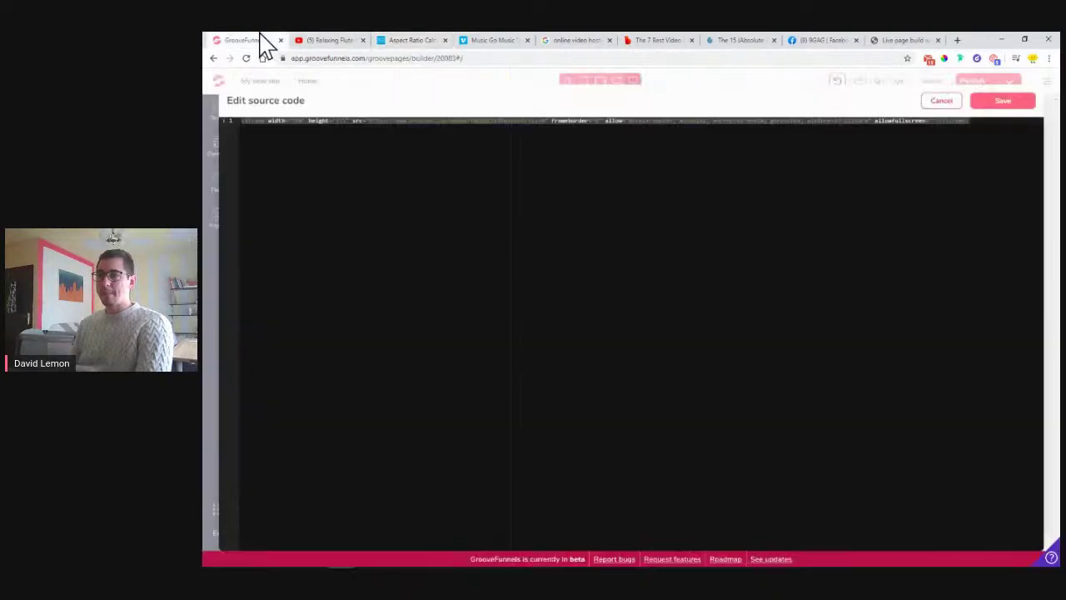
pyautogui.click(293, 121)
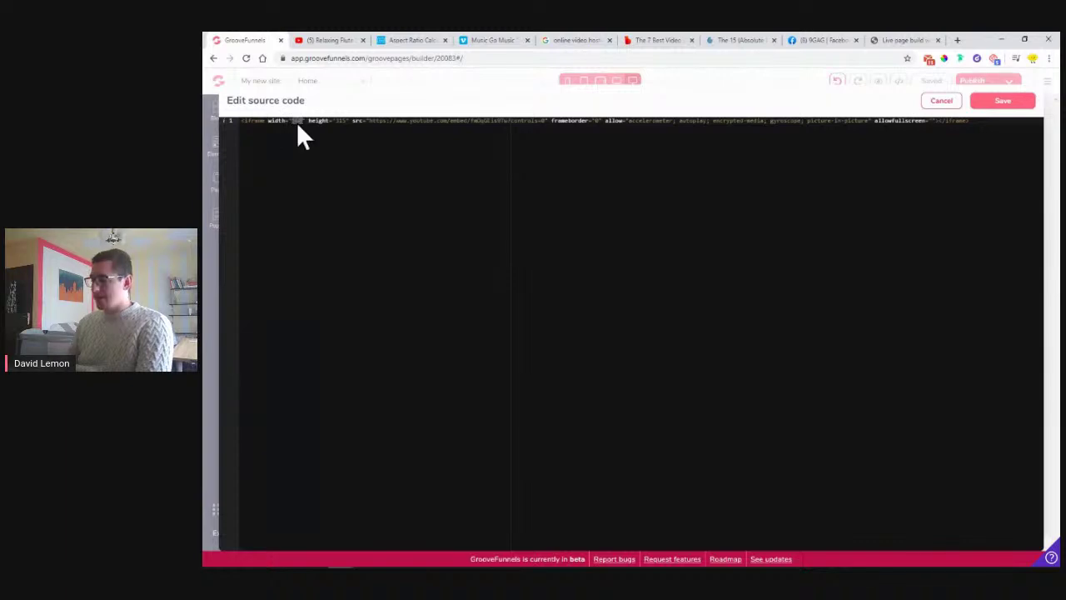
pyautogui.write('1000')
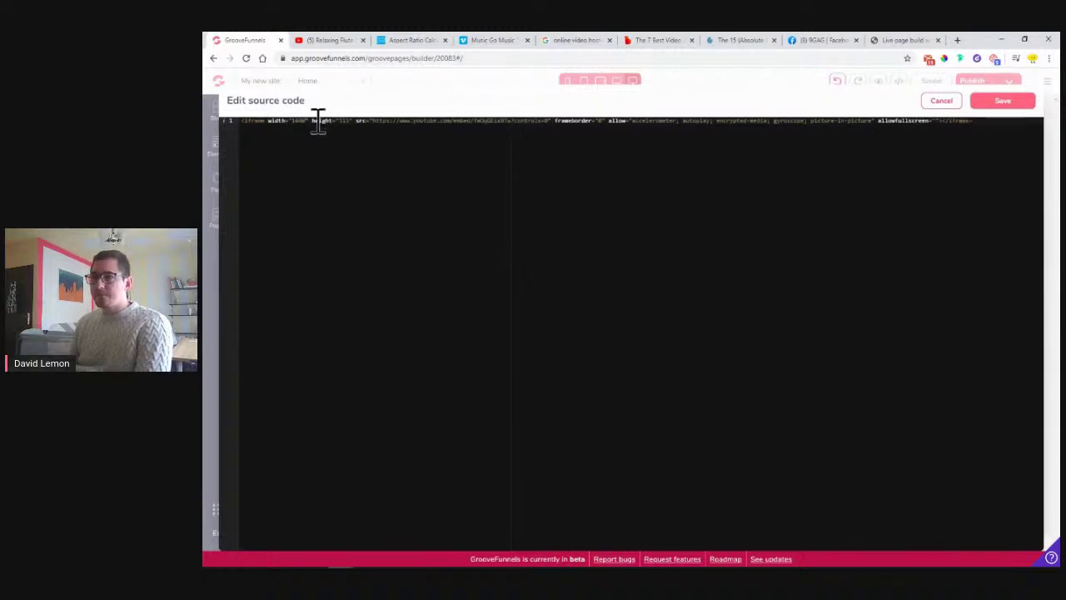
pyautogui.click(343, 122)
pyautogui.hotkey('shift', 'End')
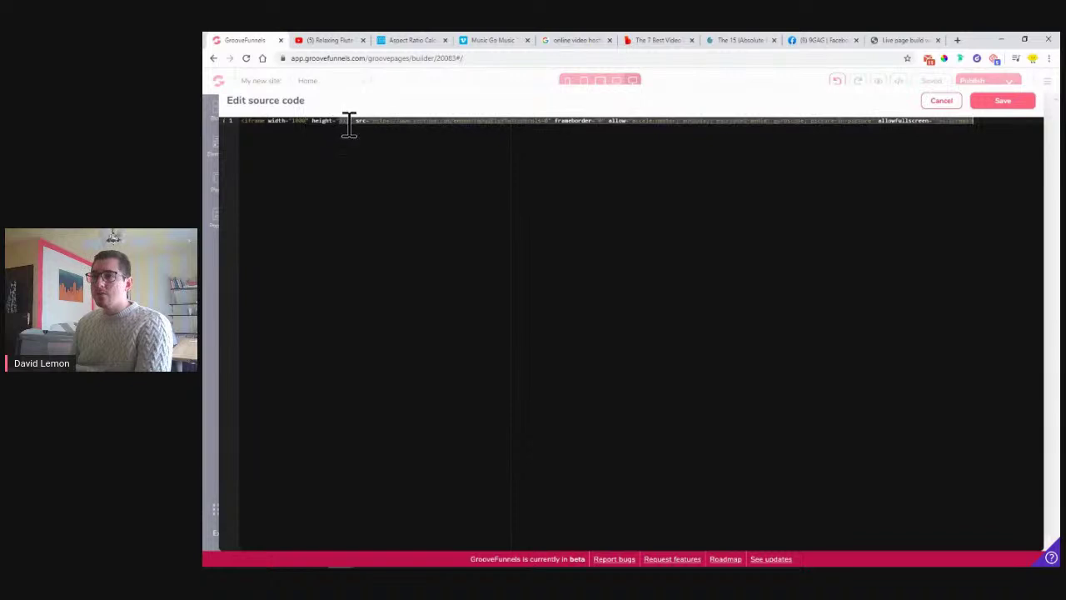
pyautogui.write('562.5')
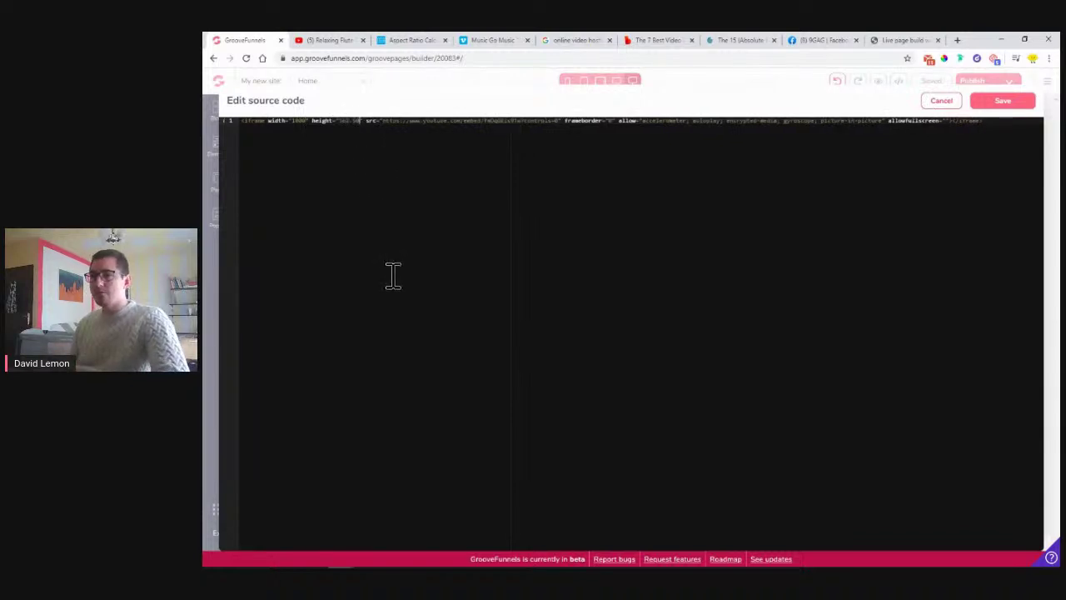
pyautogui.click(409, 40)
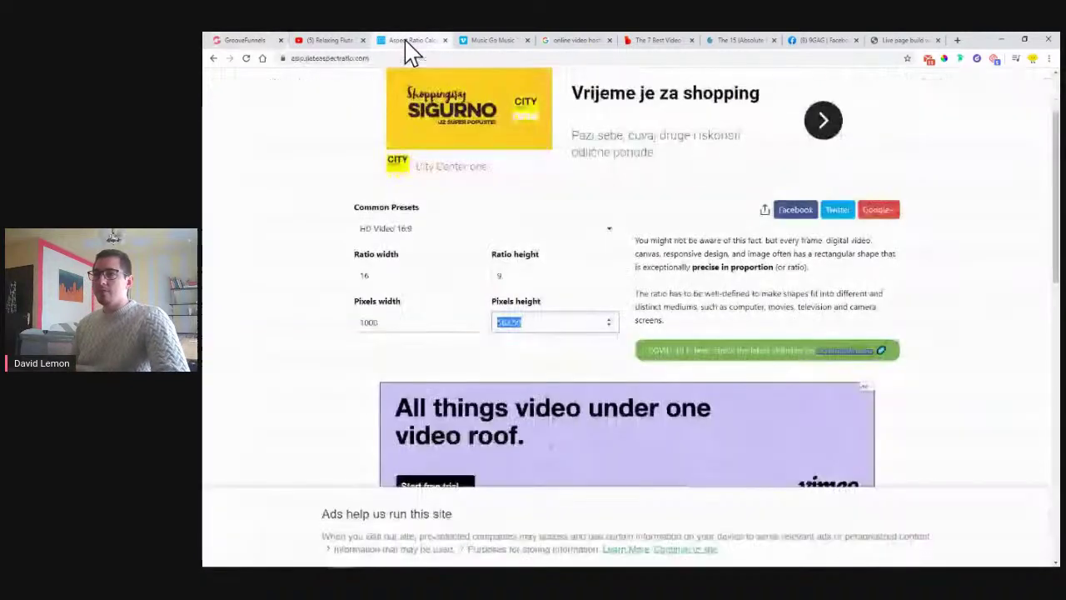
pyautogui.click(238, 40)
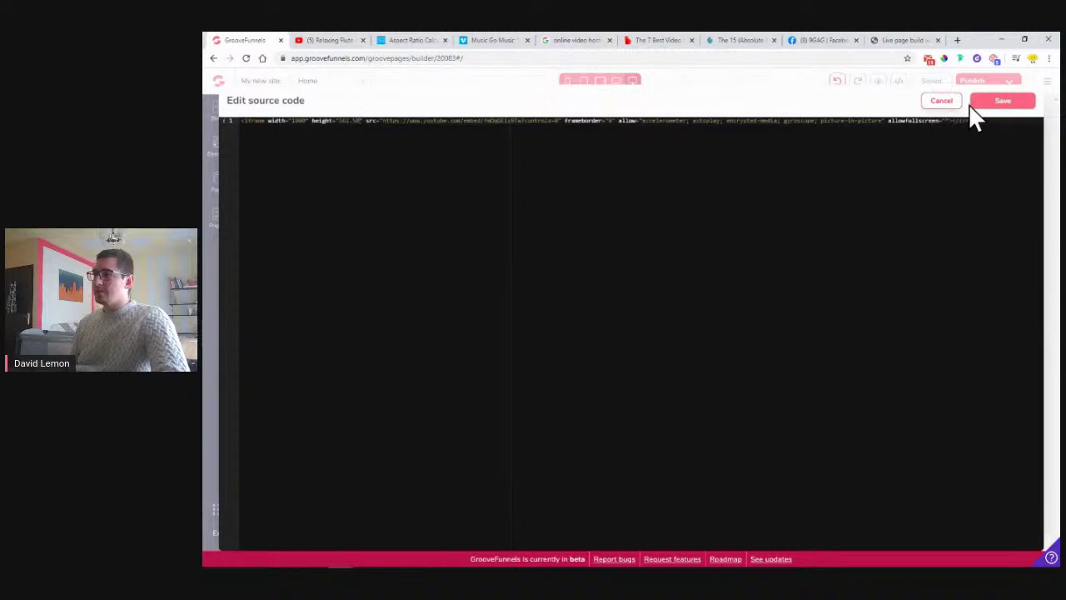
pyautogui.click(996, 107)
pyautogui.scroll(-2, 892, 309)
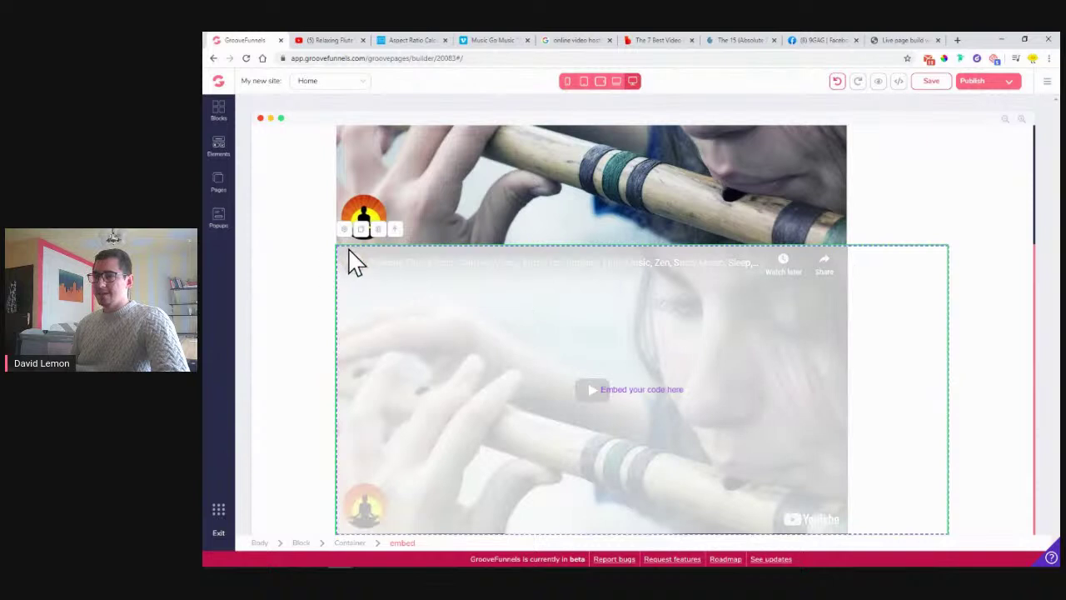
pyautogui.click(931, 82)
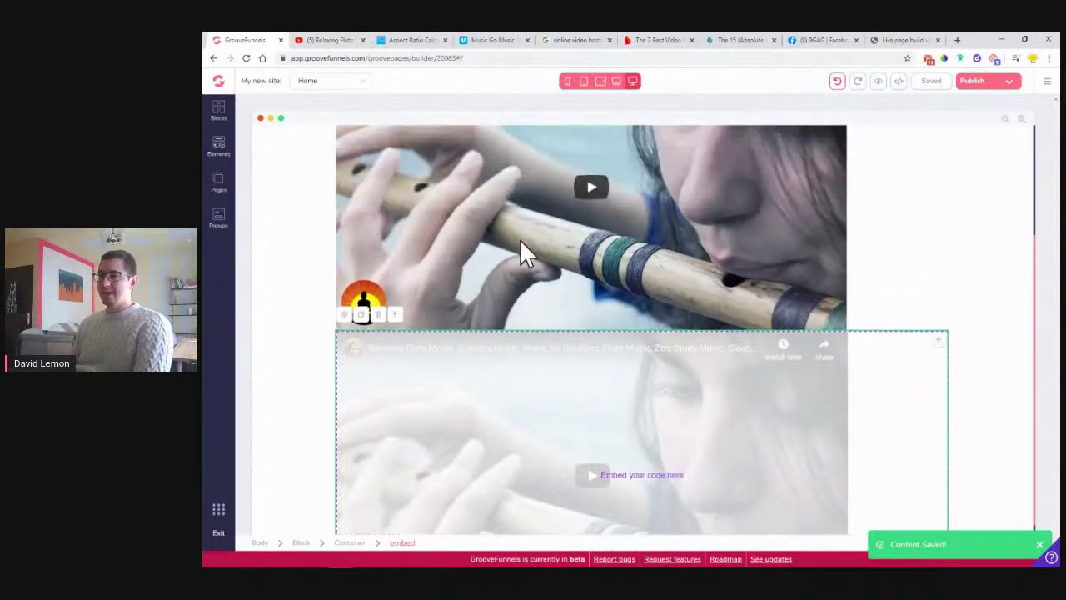
# - Review the upper YouTube video's sizing settings and the code embed's source code to compare how the two videos are sized
pyautogui.click(456, 221)
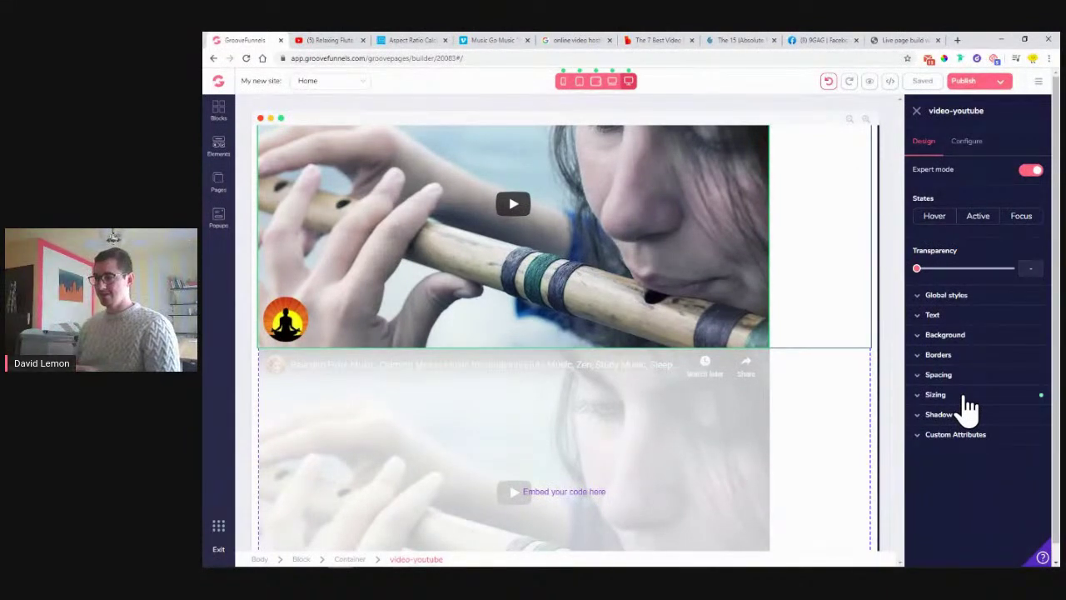
pyautogui.click(968, 396)
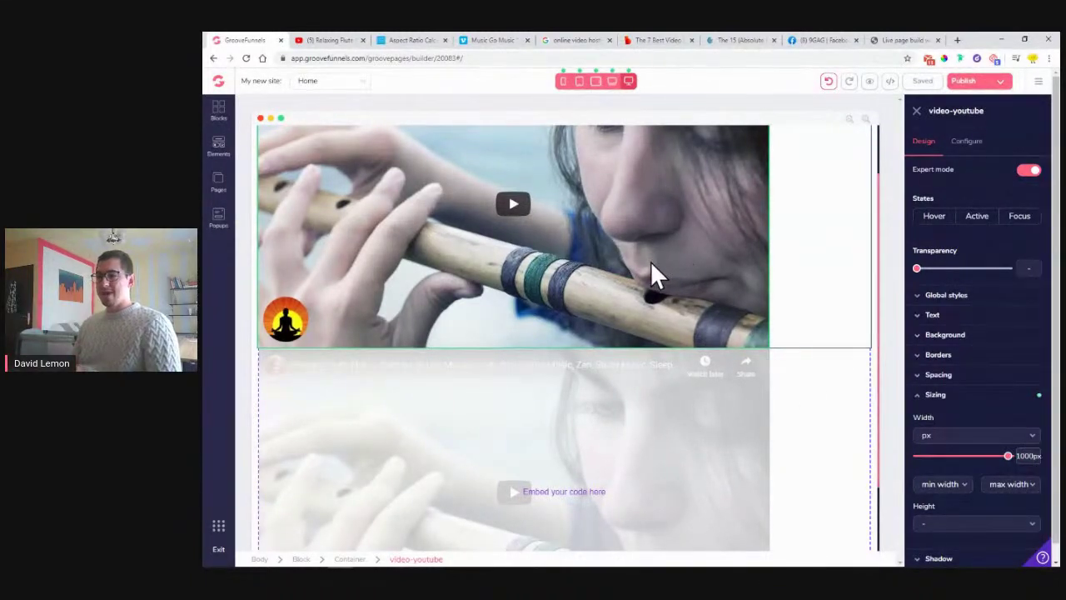
pyautogui.scroll(-1, 587, 330)
pyautogui.click(392, 340)
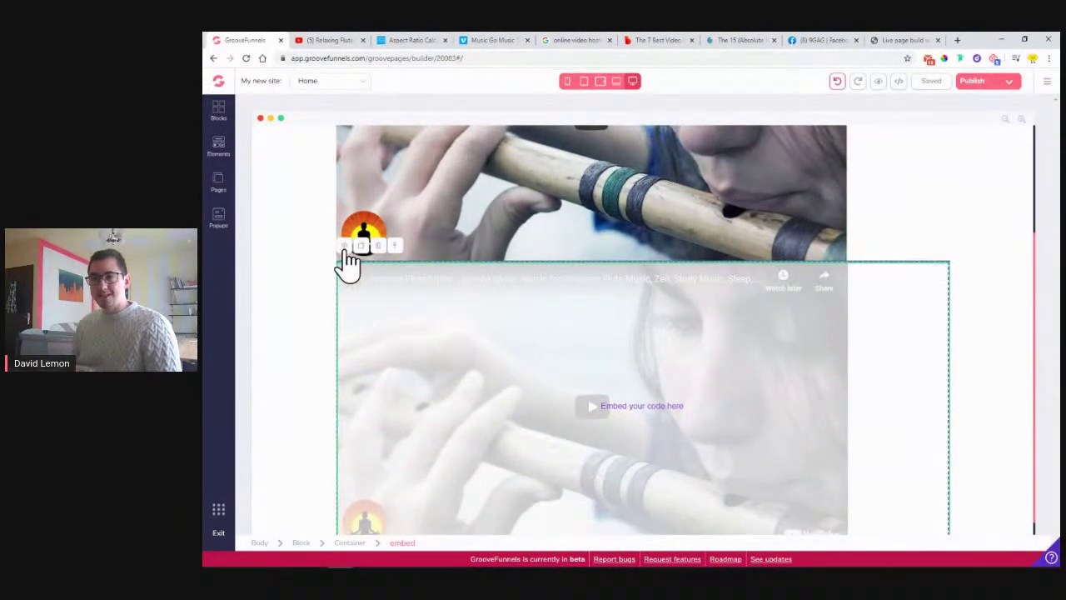
pyautogui.click(344, 247)
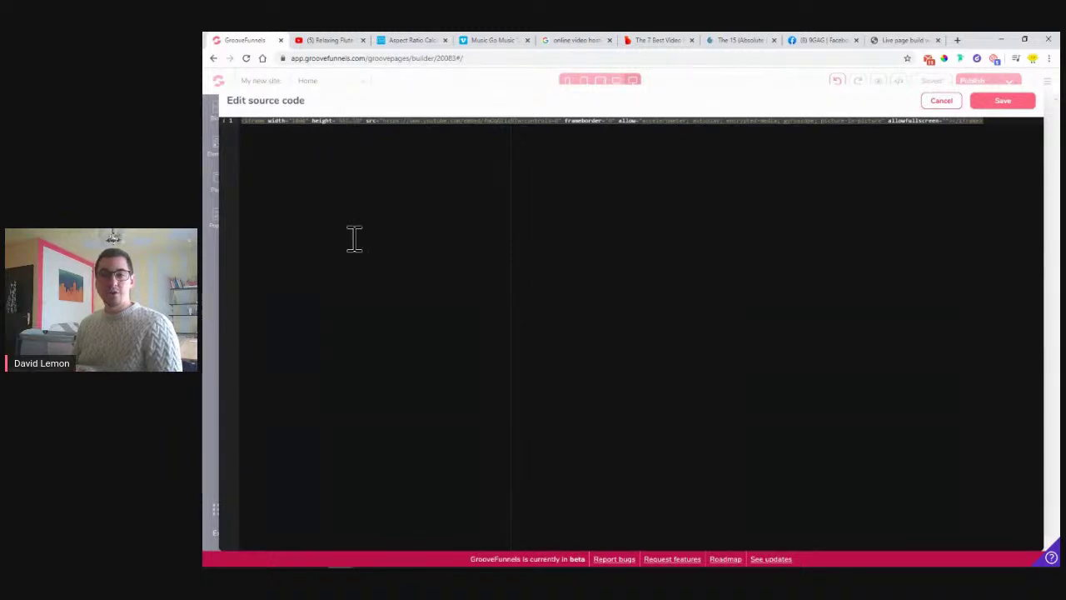
pyautogui.click(1006, 108)
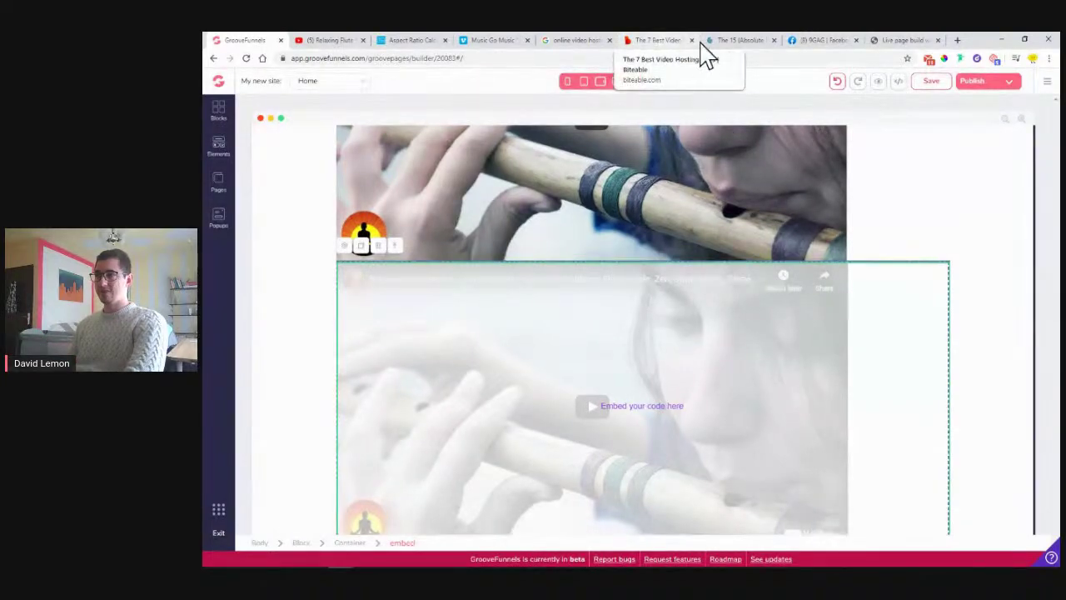
# - Look through the list of 15 best video hosting services in the Sharp Eye Animation article
pyautogui.click(741, 42)
pyautogui.scroll(-3, 266, 373)
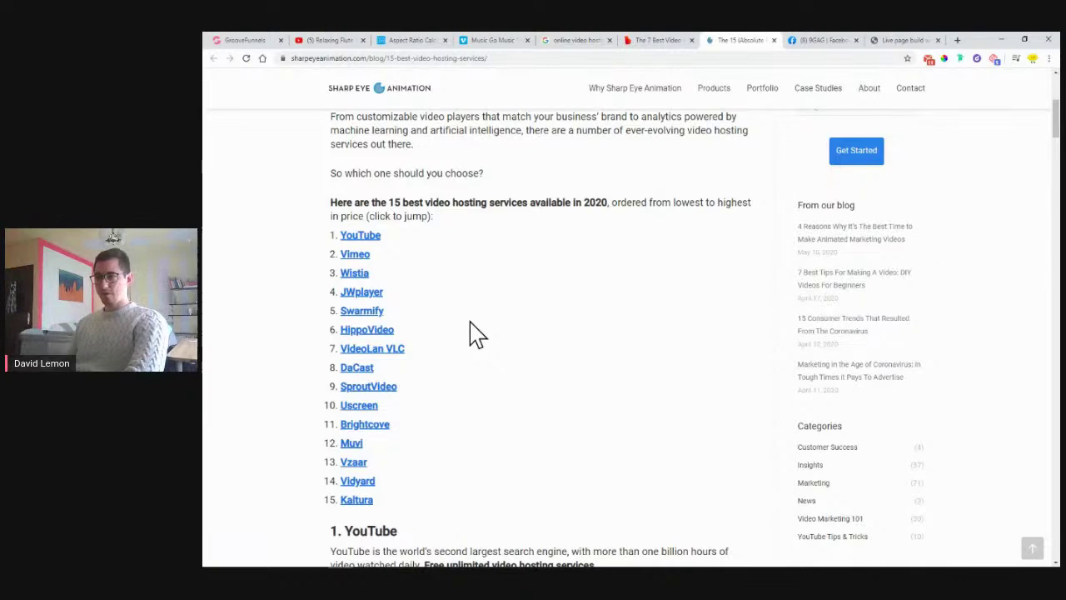
pyautogui.scroll(3, 528, 375)
pyautogui.scroll(2, 528, 420)
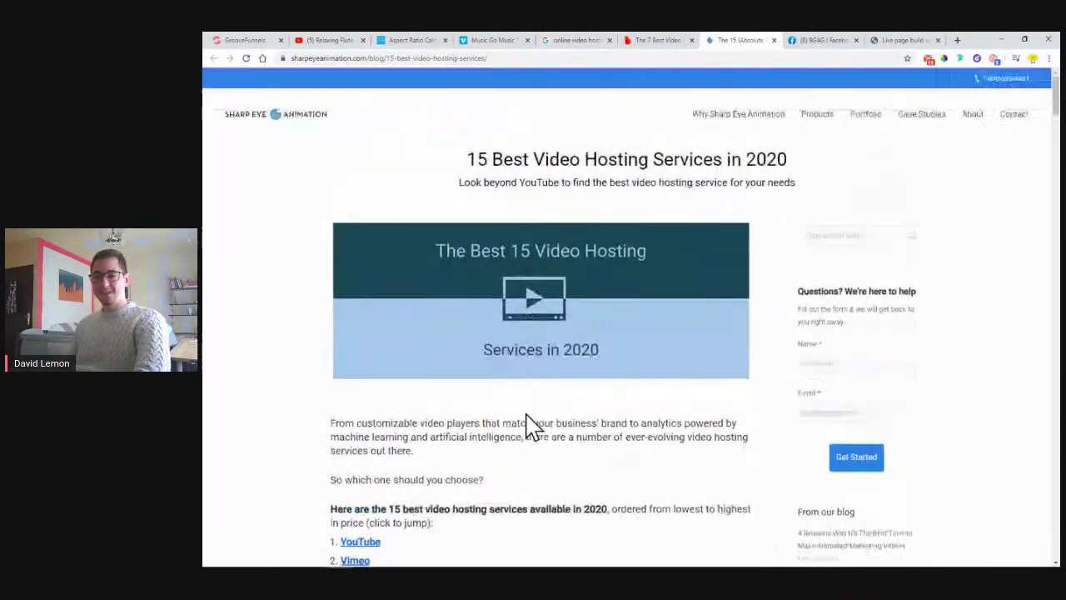
pyautogui.scroll(-4, 516, 425)
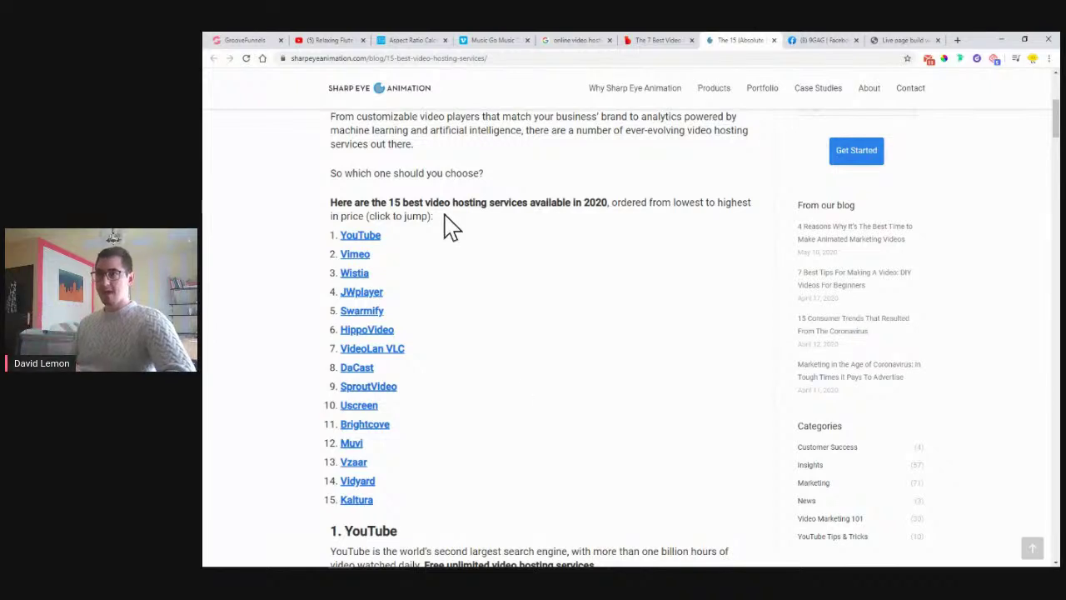
# - Delete the code embed and the YouTube video elements from their containers on the GroovePages page
pyautogui.click(229, 40)
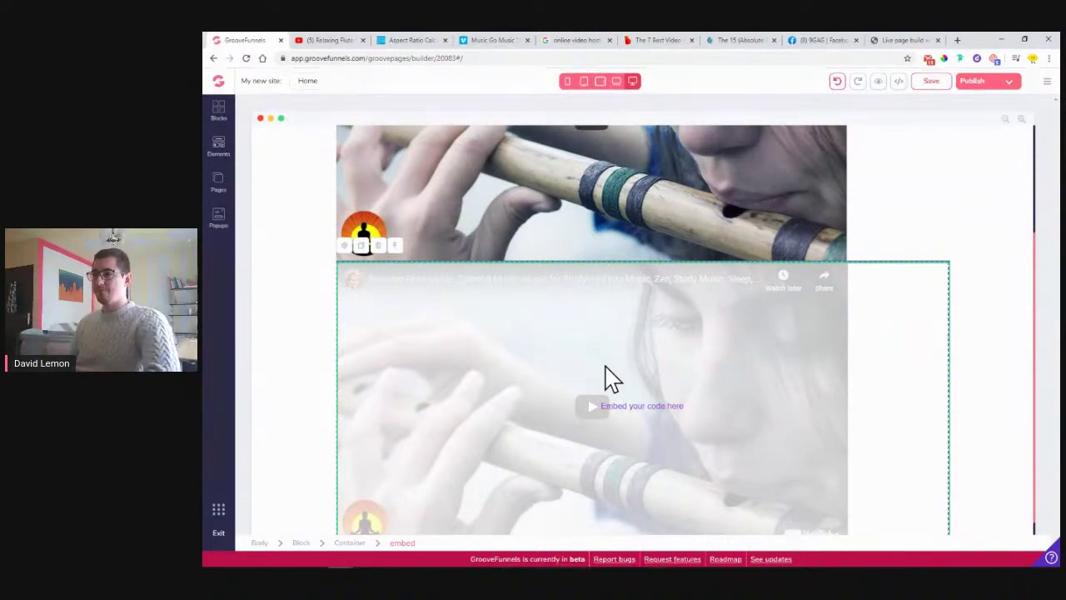
pyautogui.click(377, 245)
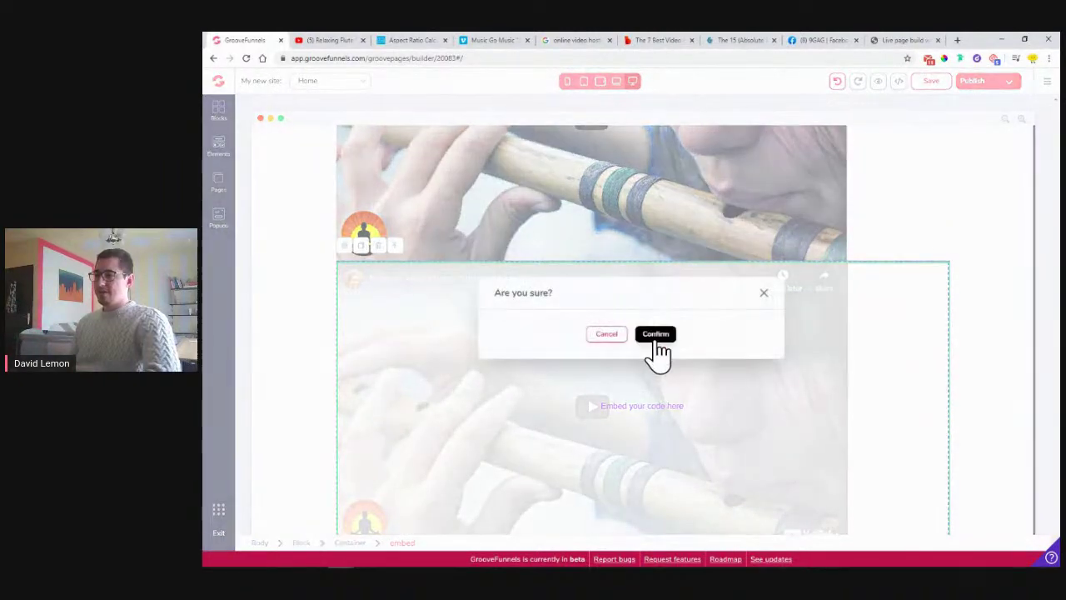
pyautogui.click(655, 334)
pyautogui.click(407, 220)
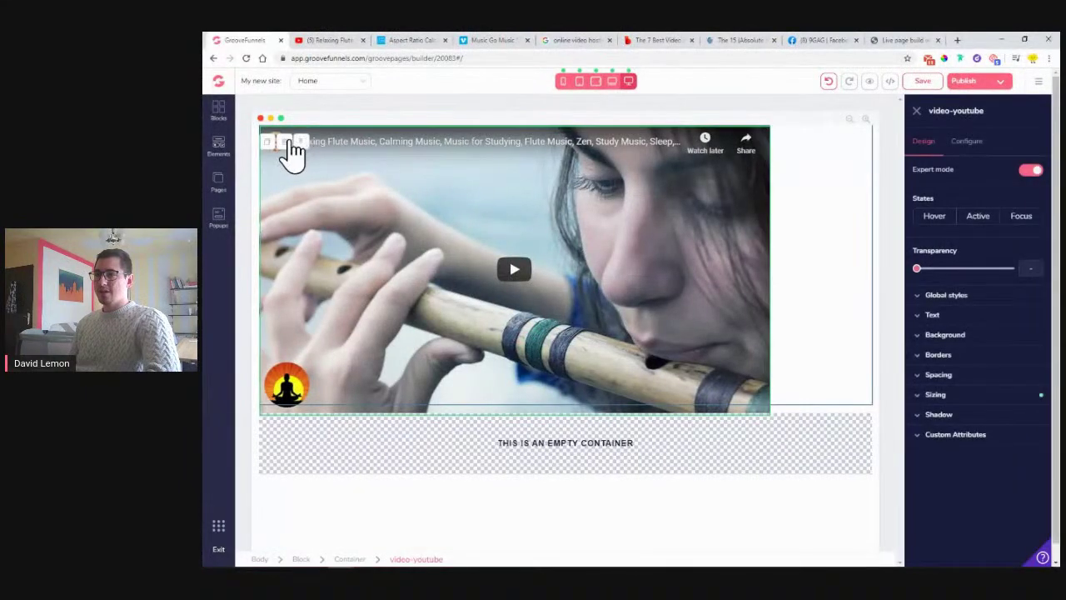
pyautogui.click(298, 142)
pyautogui.click(649, 334)
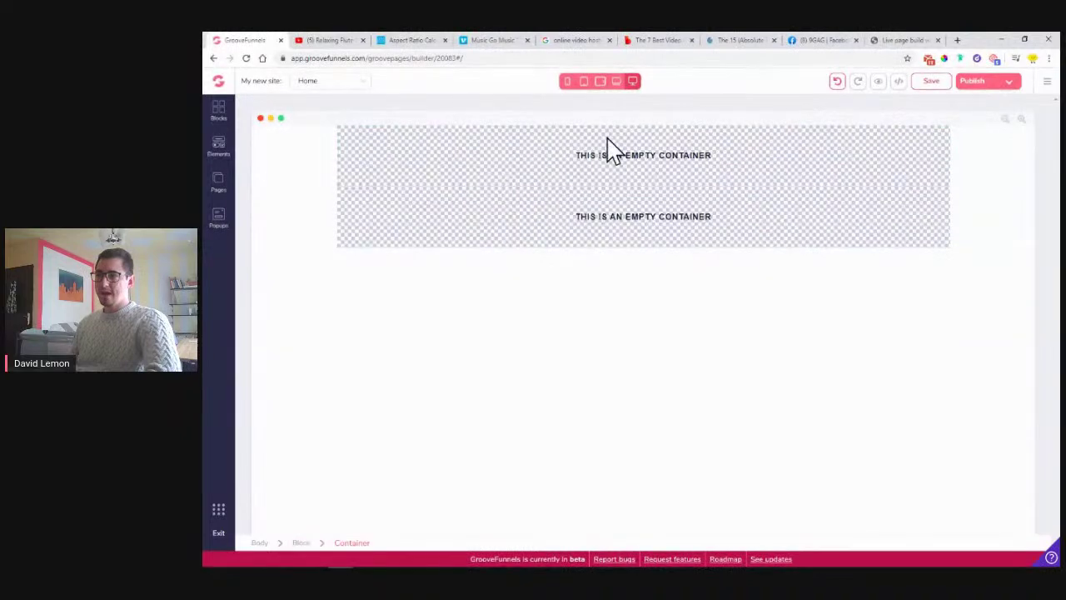
# - Add a Vimeo Video element to the upper empty container
pyautogui.click(218, 147)
pyautogui.scroll(-3, 316, 241)
pyautogui.scroll(-3, 316, 240)
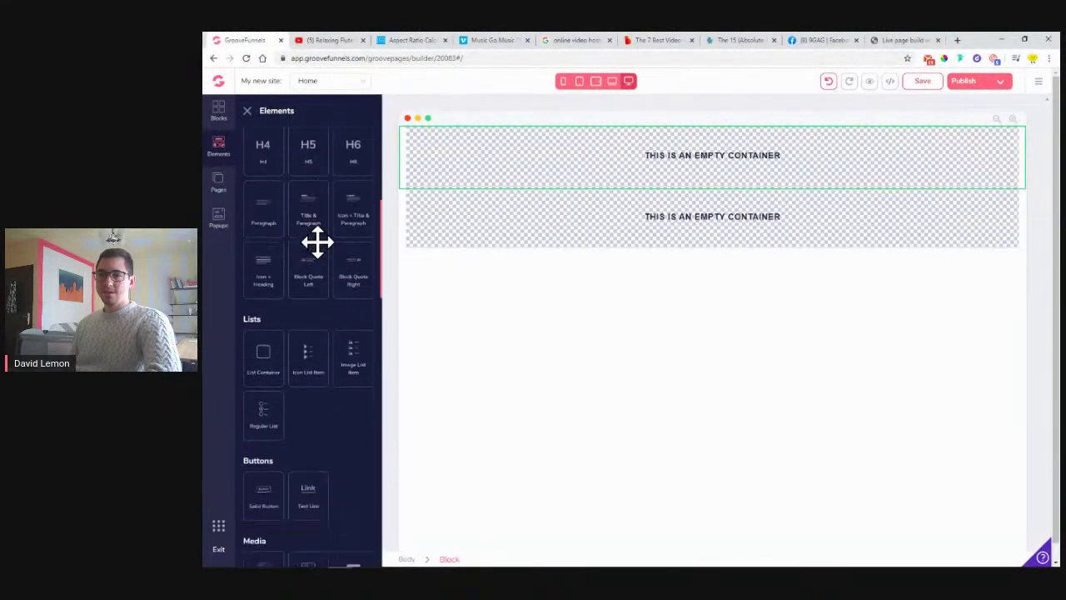
pyautogui.scroll(-2, 304, 233)
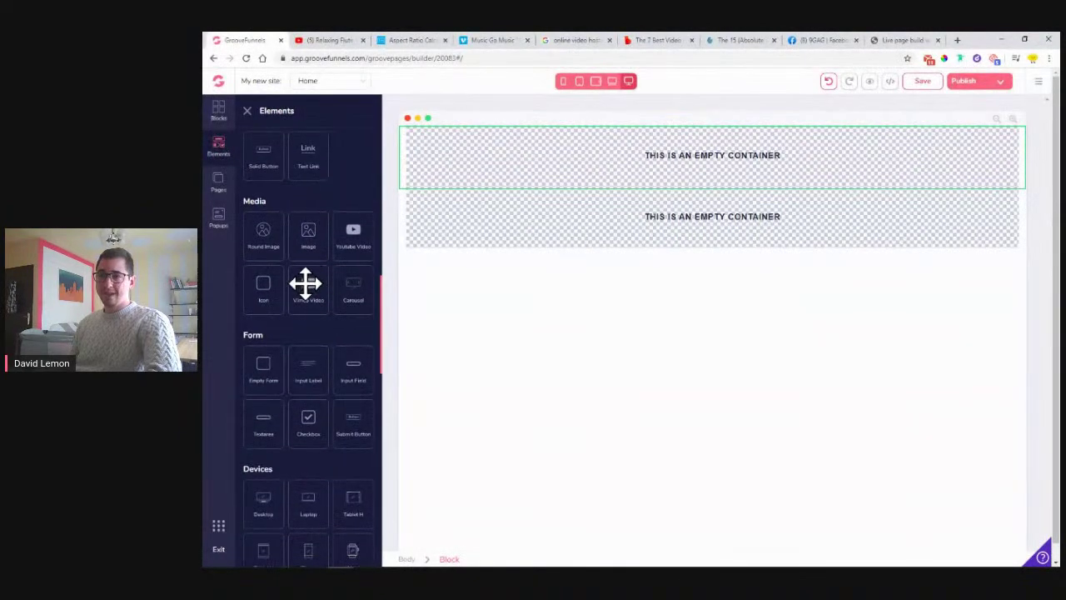
pyautogui.moveTo(309, 294); pyautogui.dragTo(590, 156)
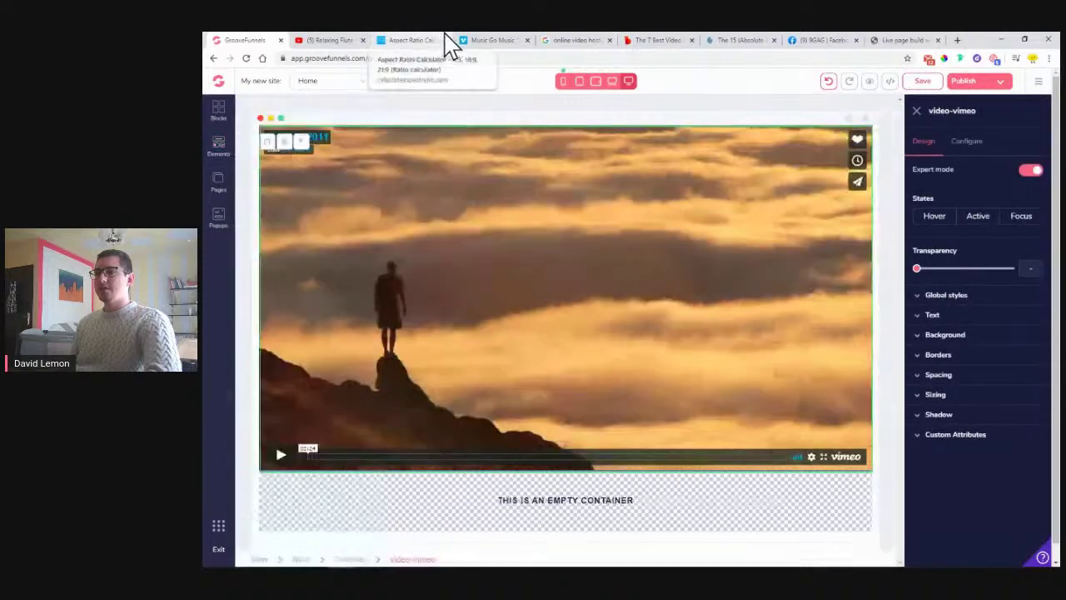
# - Look at the Vimeo page of the Music Go Music "Just Me" video, closing its share dialog, and return to the builder
pyautogui.click(467, 40)
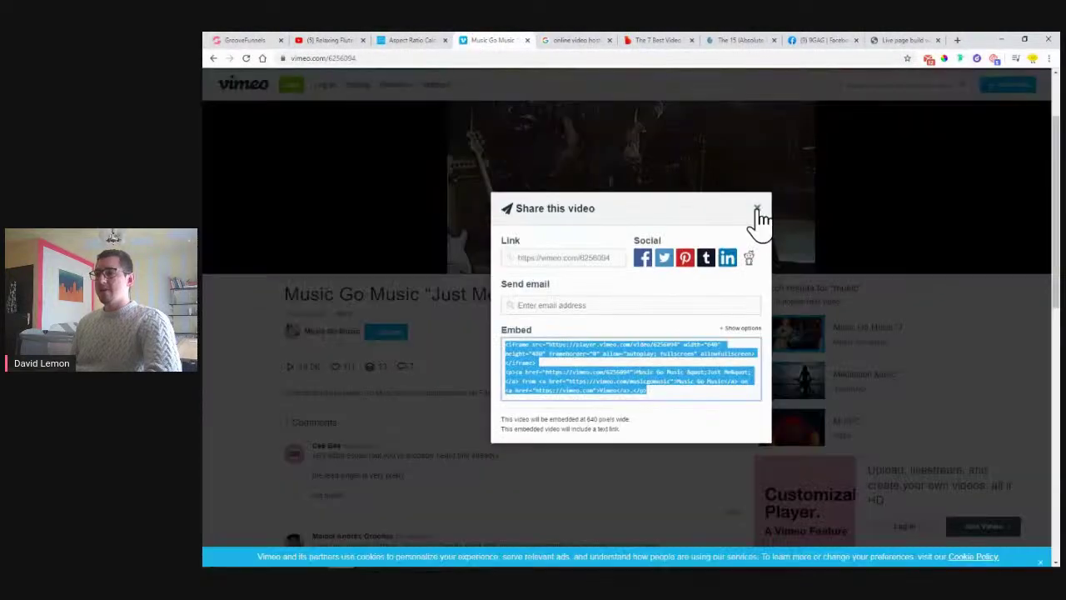
pyautogui.click(757, 209)
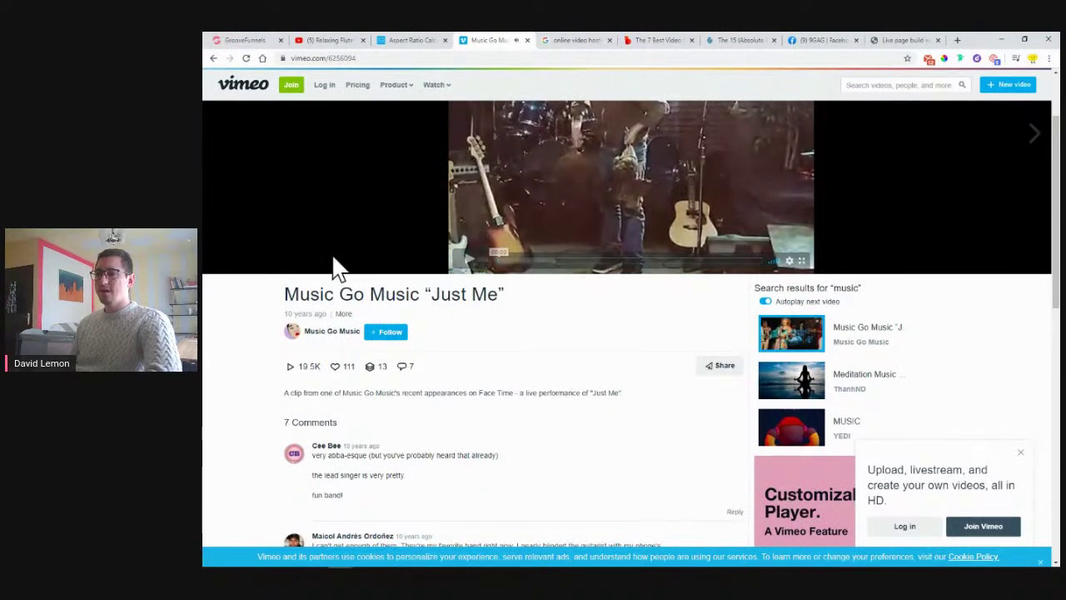
pyautogui.scroll(2, 333, 262)
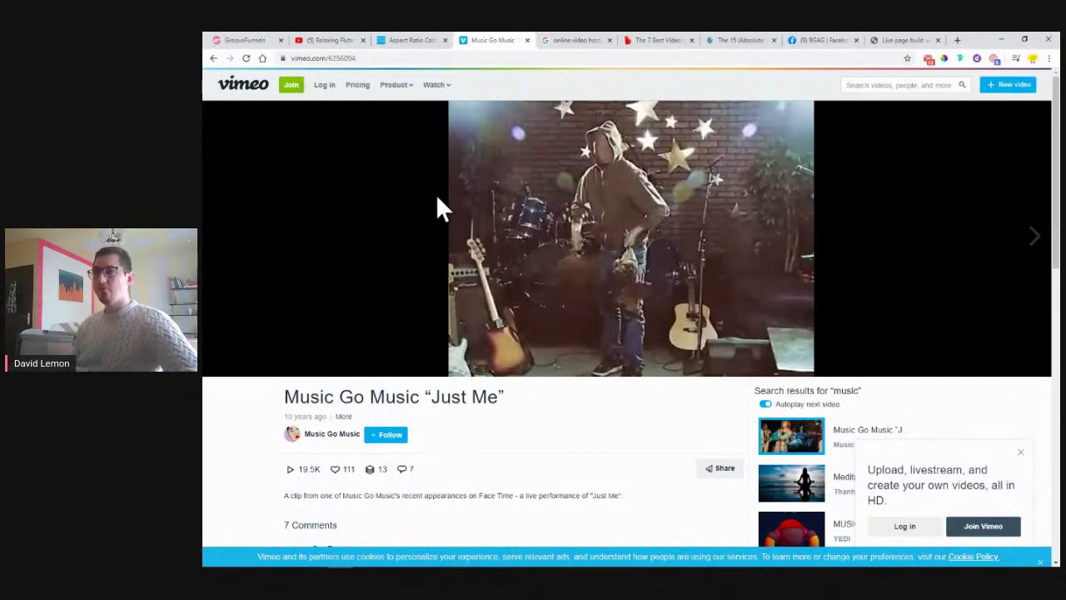
pyautogui.click(240, 39)
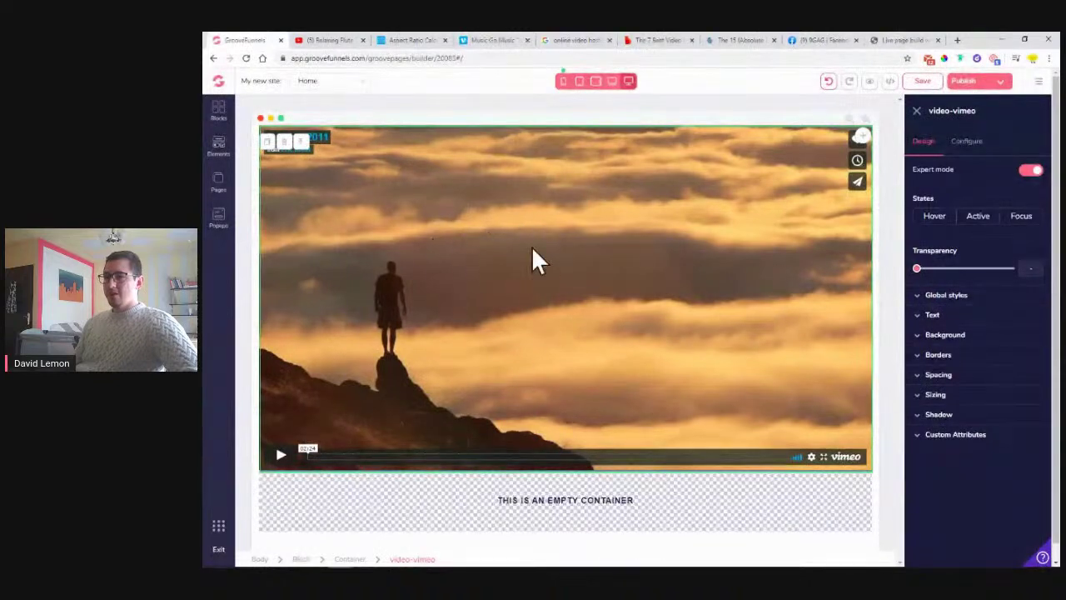
# - Set the Vimeo element's video ID to 6256094, copied from the "Just Me" video's URL, and update the element
pyautogui.click(966, 143)
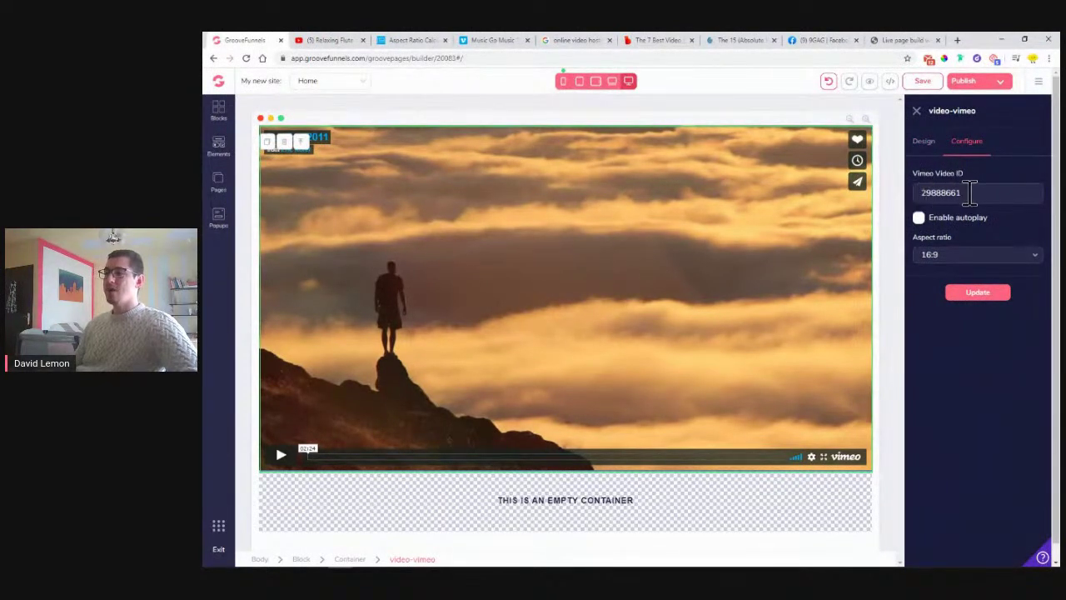
pyautogui.click(478, 41)
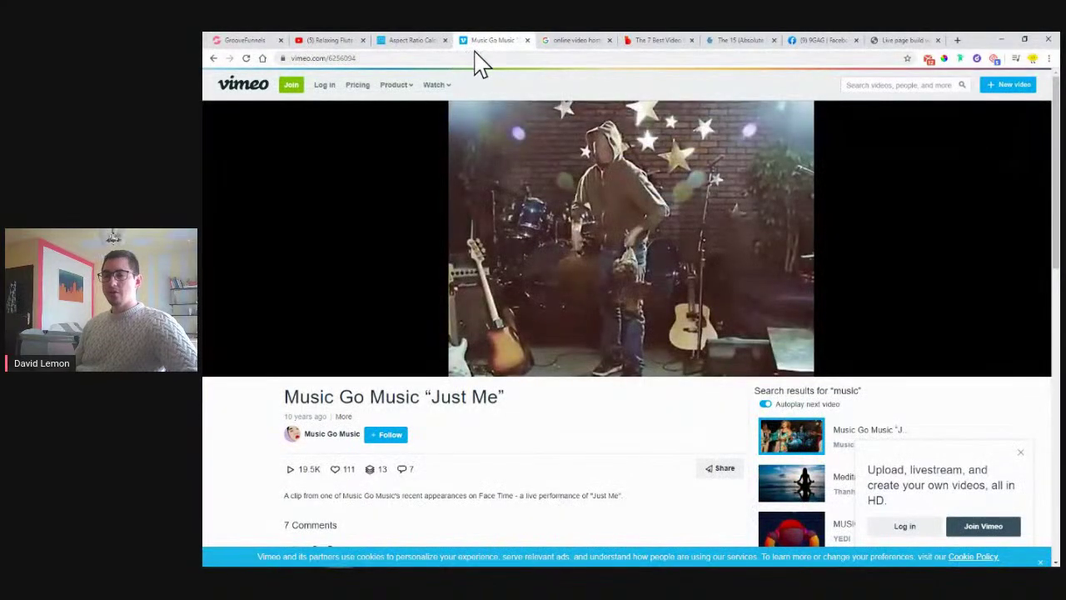
pyautogui.click(365, 58)
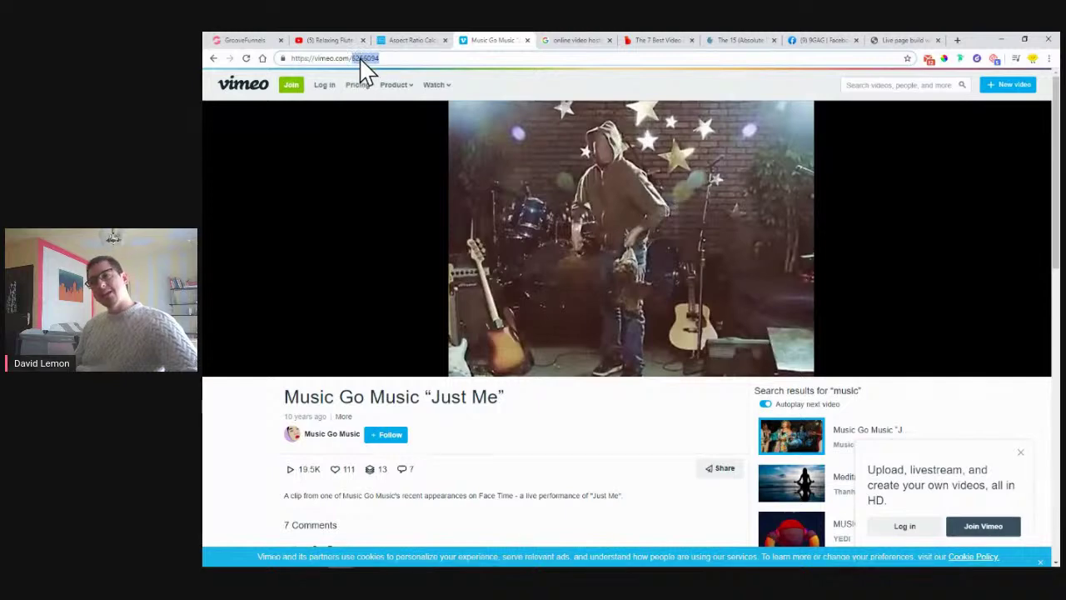
pyautogui.rightClick(359, 61)
pyautogui.click(397, 114)
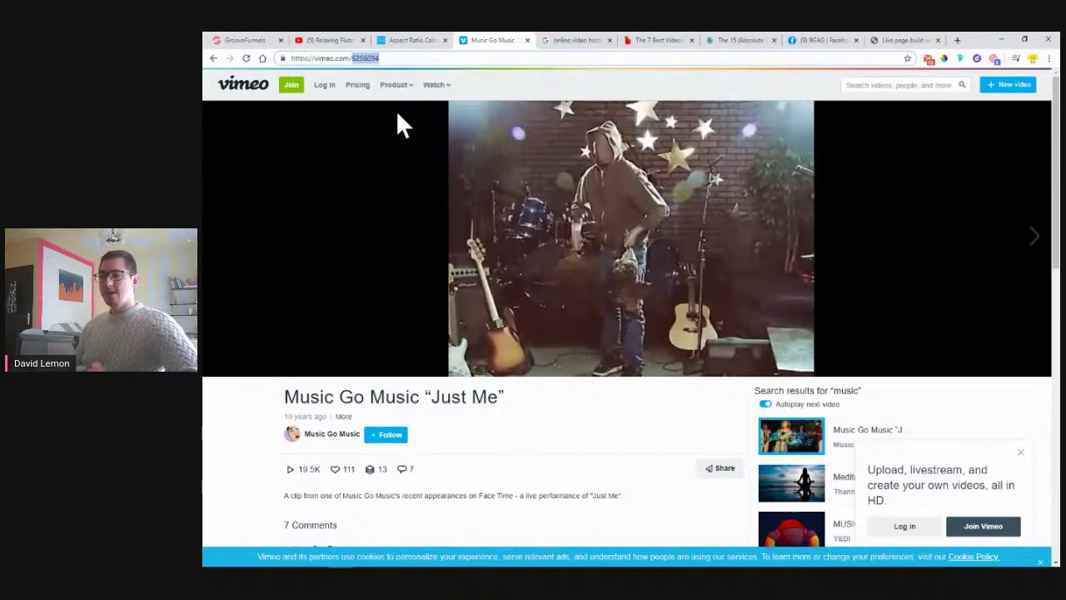
pyautogui.click(256, 40)
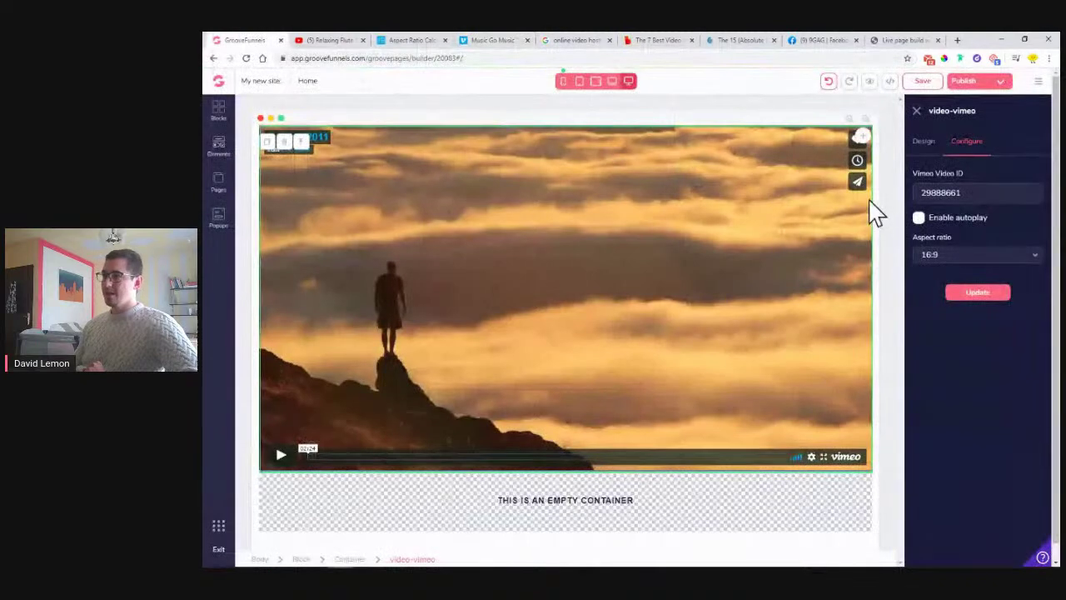
pyautogui.rightClick(966, 193)
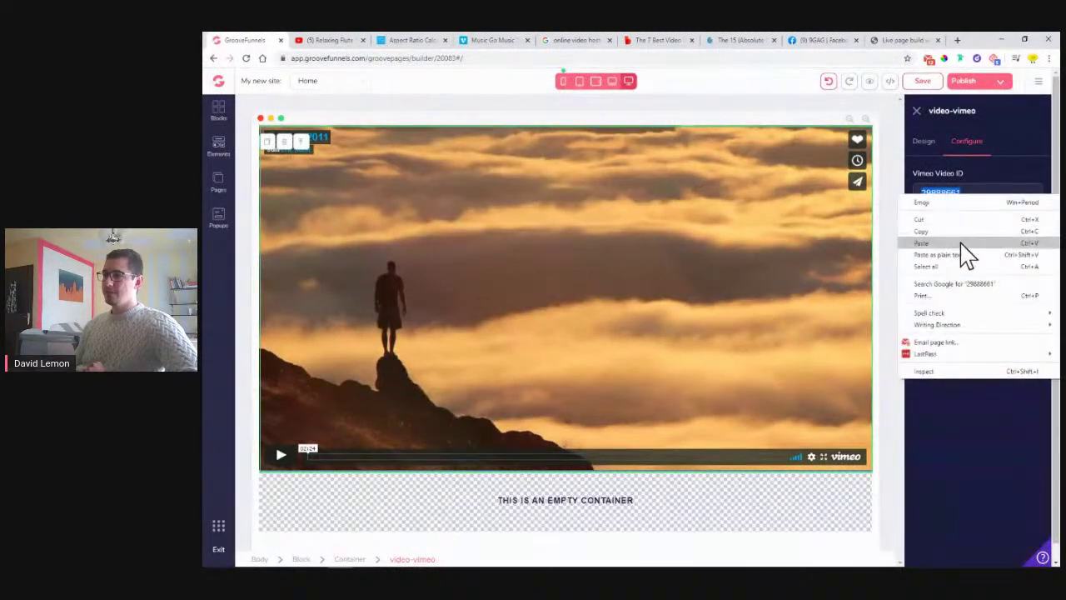
pyautogui.click(963, 246)
pyautogui.click(977, 302)
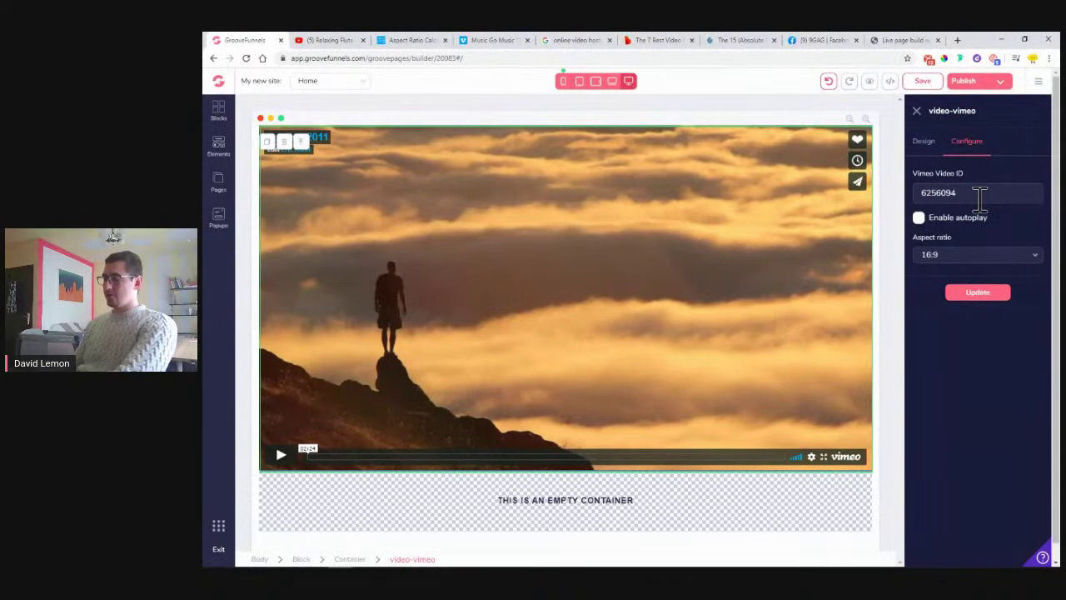
# - Apply the entered video ID to the Vimeo element and select the empty container below it
pyautogui.click(972, 296)
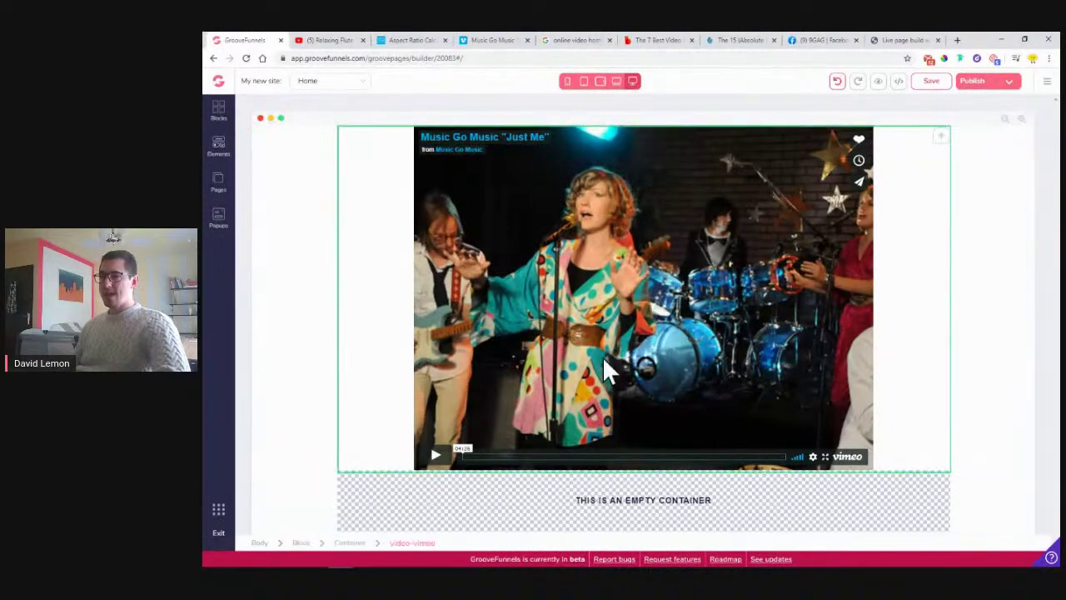
pyautogui.click(594, 279)
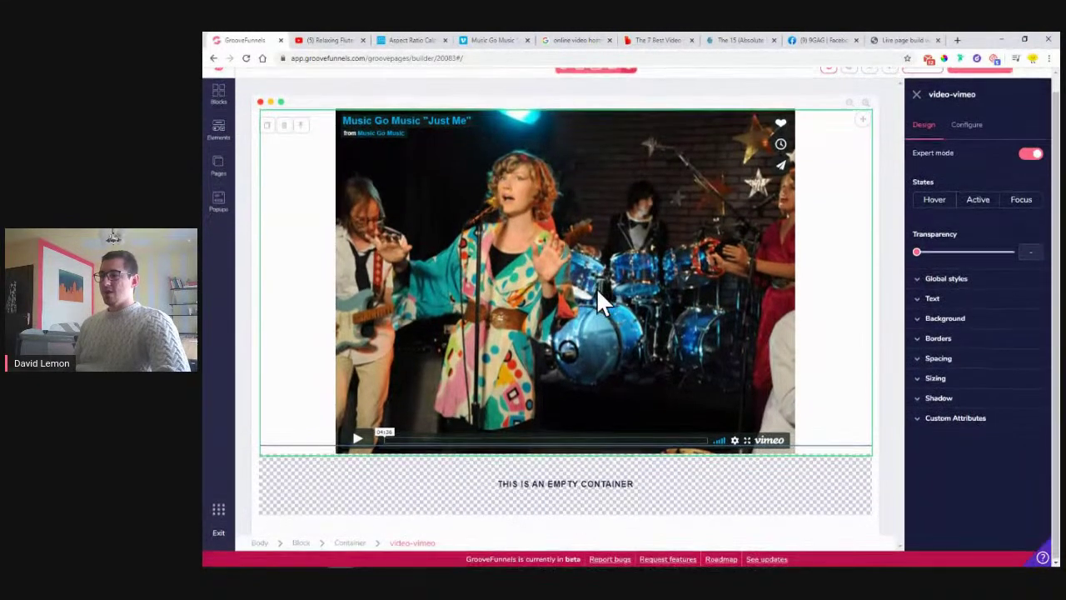
pyautogui.click(591, 499)
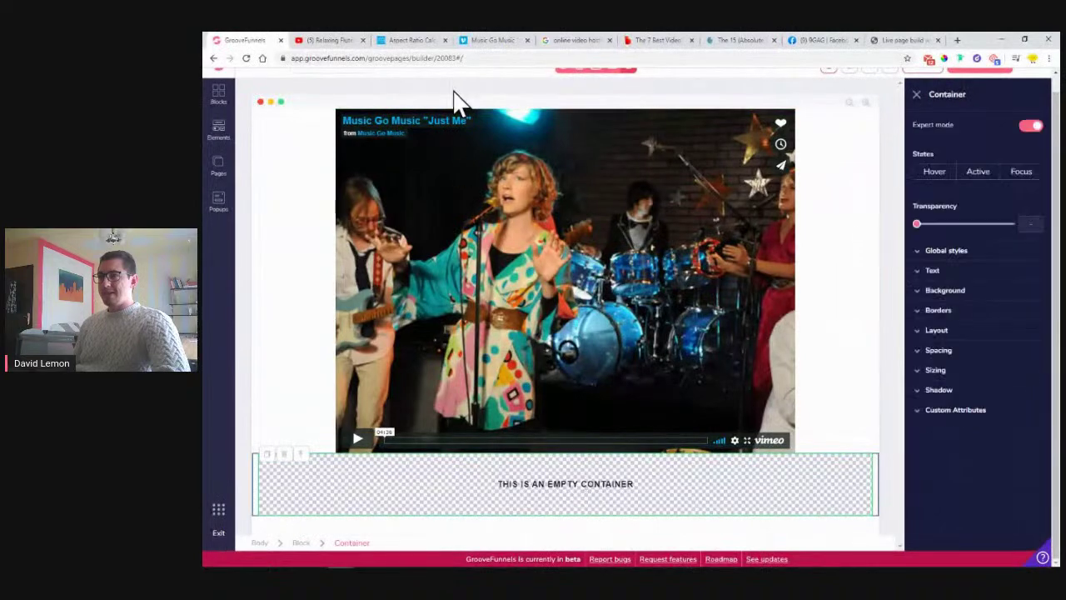
# - Copy the embed code of the Music Go Music "Just Me" video from its share dialog on Vimeo
pyautogui.click(478, 43)
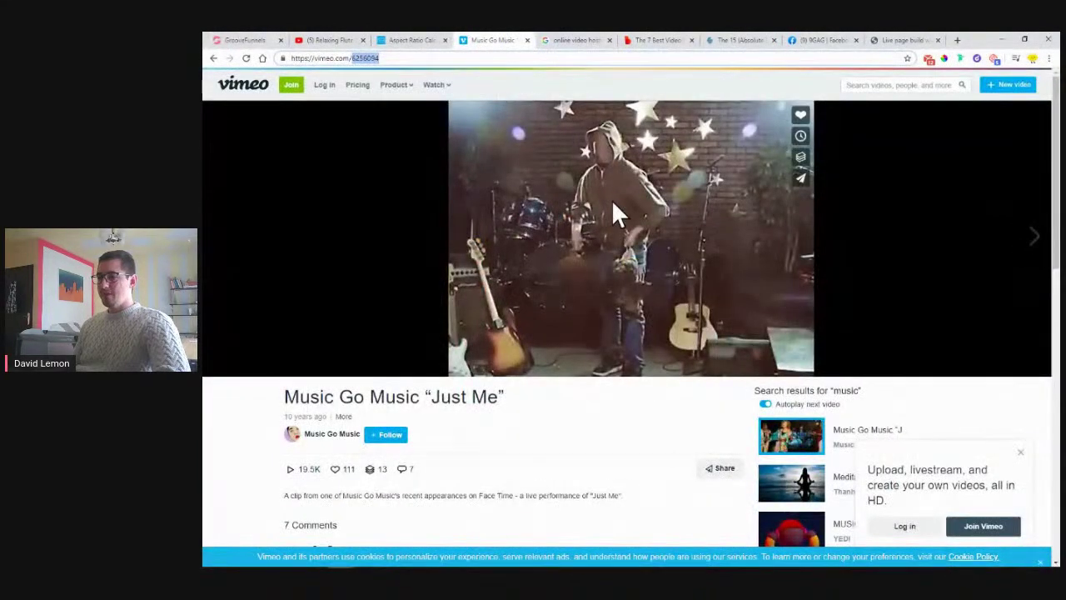
pyautogui.scroll(-3, 611, 208)
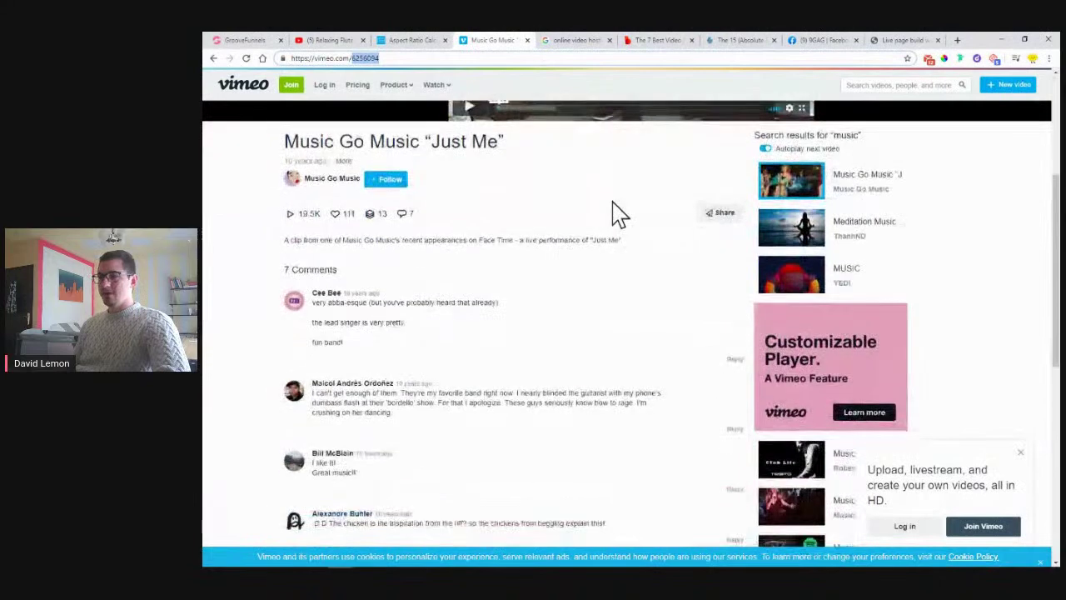
pyautogui.click(721, 215)
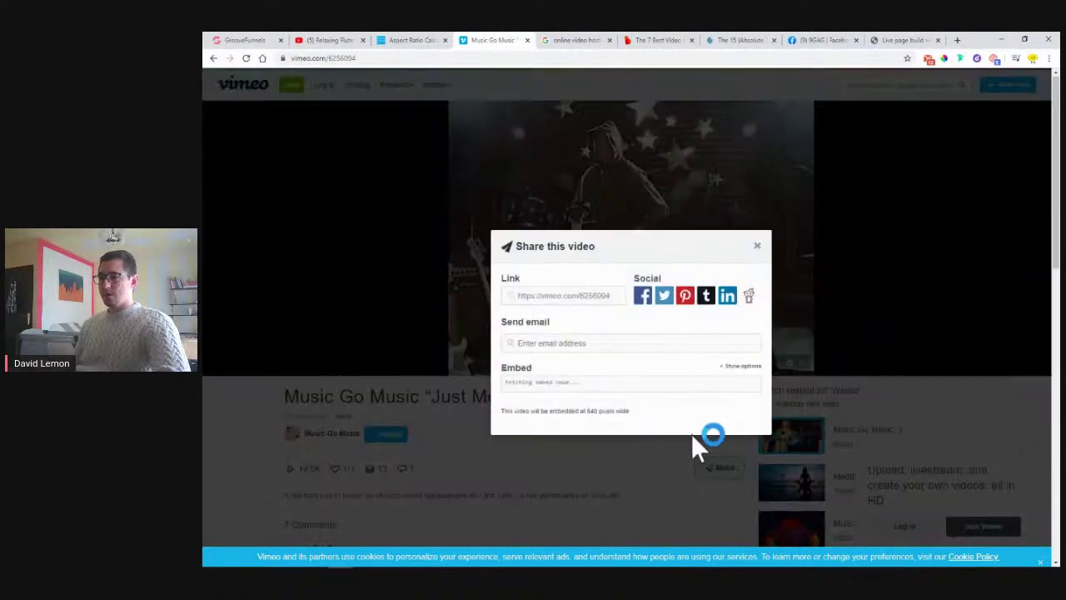
pyautogui.scroll(-3, 547, 325)
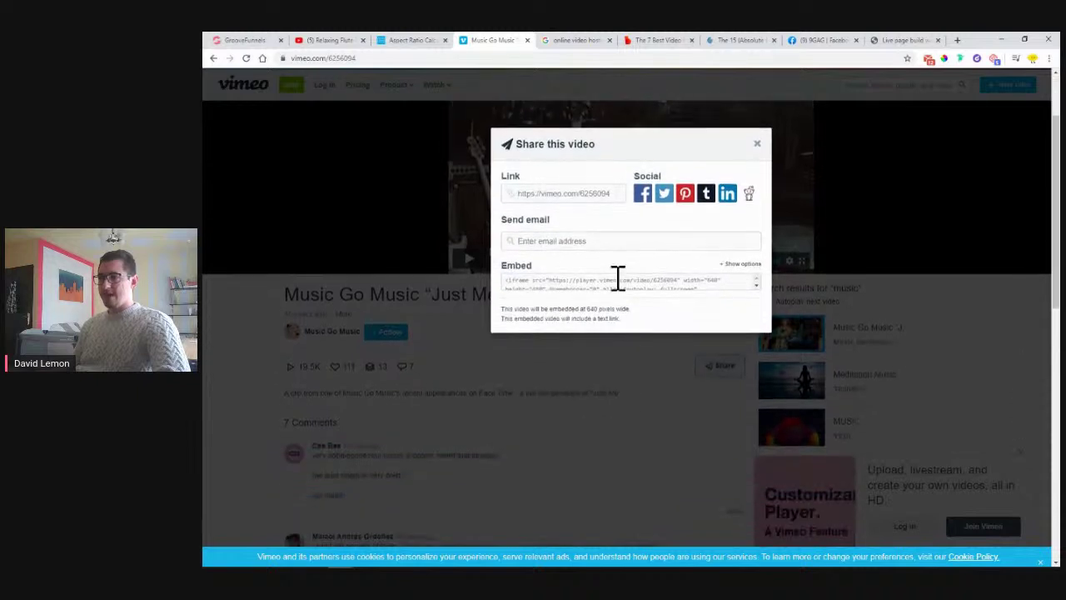
pyautogui.click(521, 179)
pyautogui.scroll(2, 517, 181)
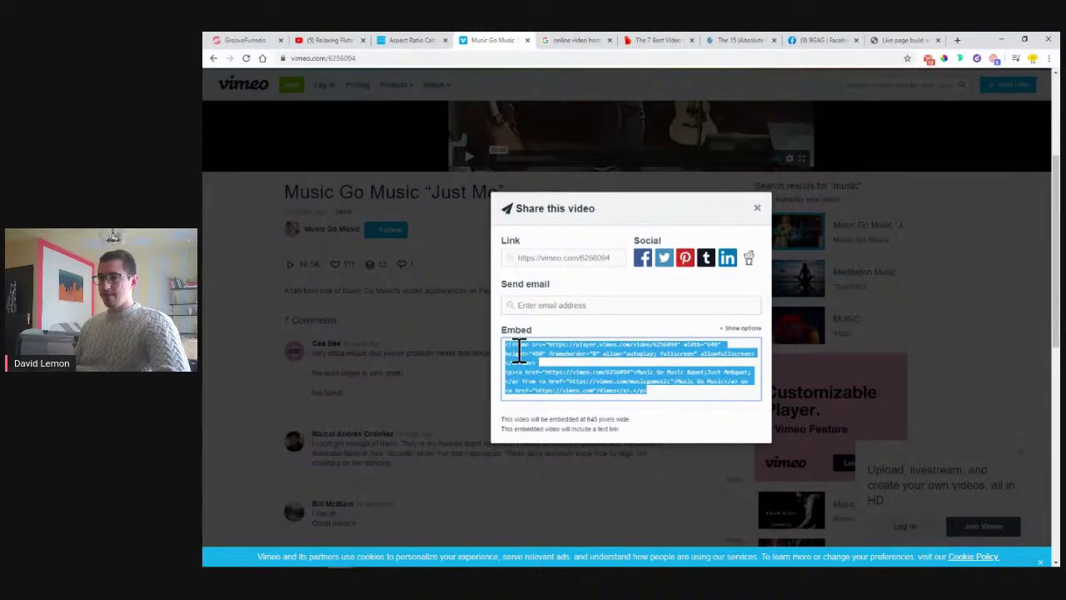
pyautogui.rightClick(517, 349)
pyautogui.click(527, 358)
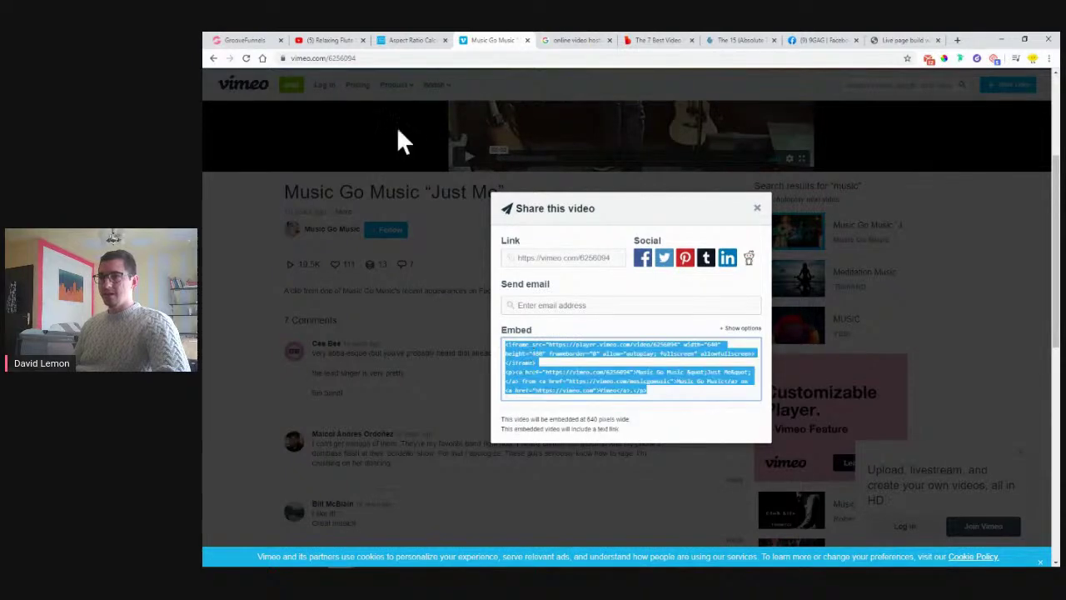
# - Return to the GroovePages builder and add a Code Embed element to the empty container below the Vimeo video
pyautogui.click(247, 40)
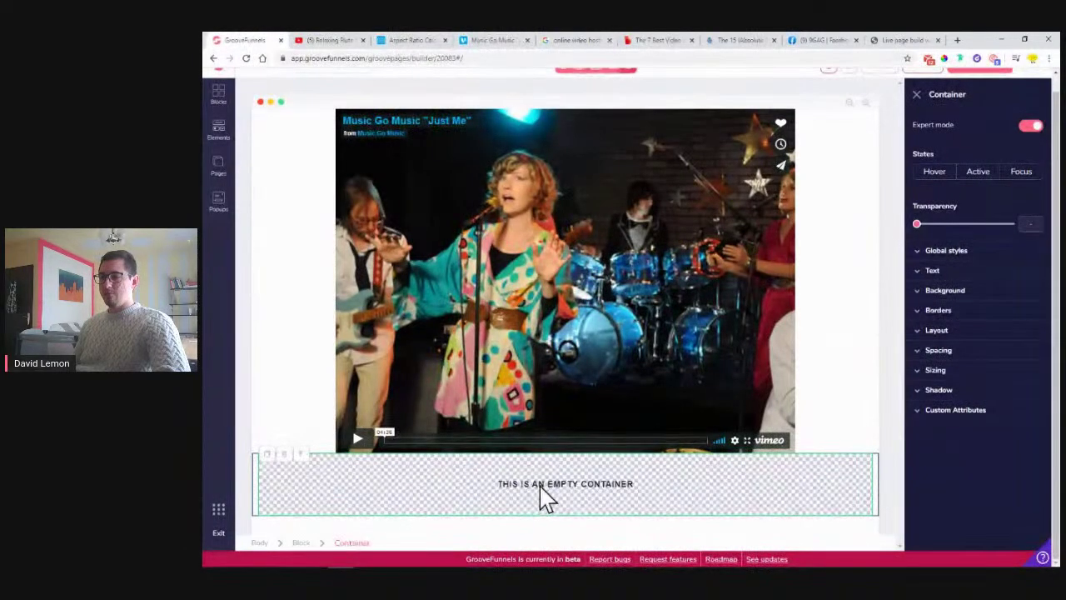
pyautogui.click(219, 132)
pyautogui.scroll(-5, 314, 229)
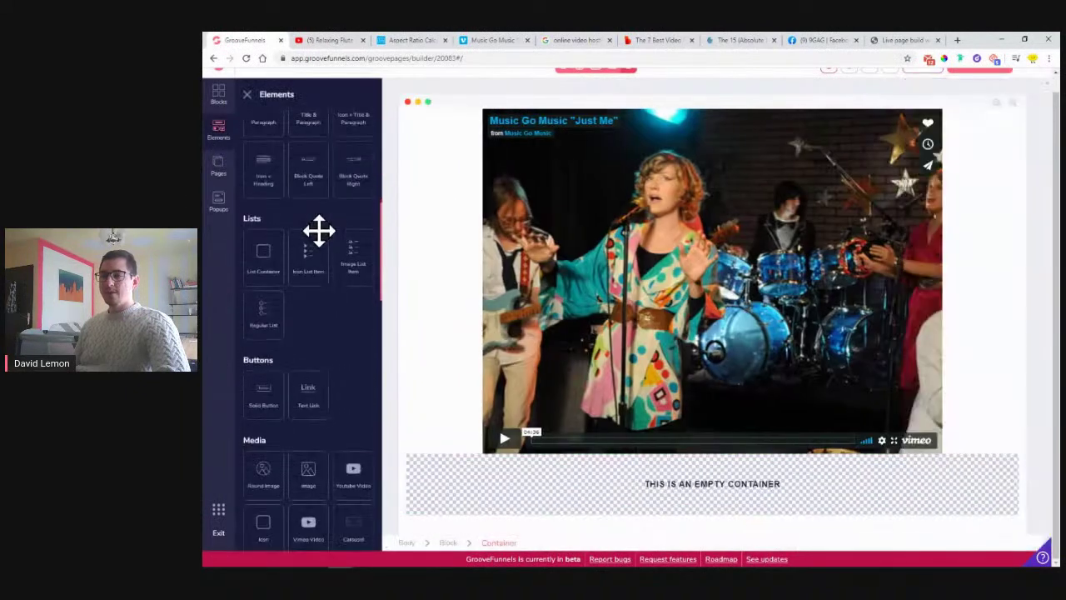
pyautogui.scroll(-5, 321, 236)
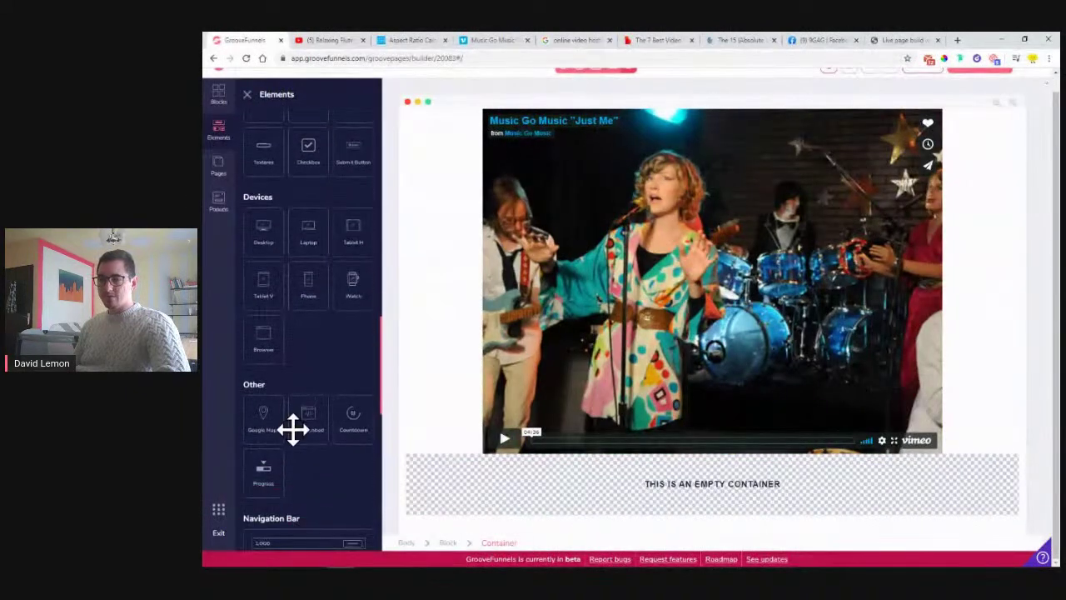
pyautogui.moveTo(306, 416); pyautogui.dragTo(619, 490)
pyautogui.click(616, 480)
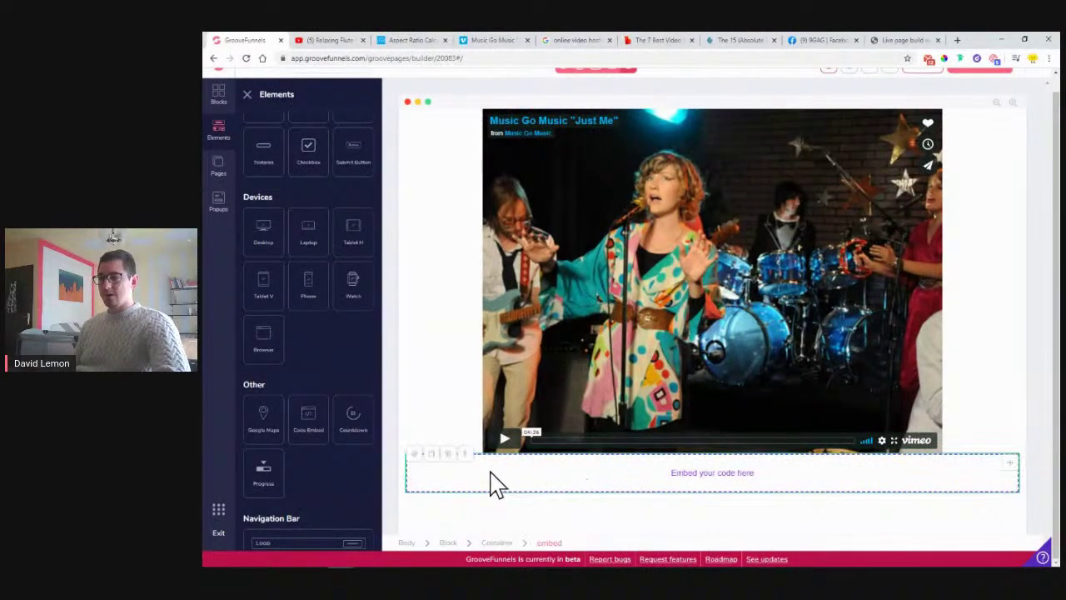
# - Paste the copied Vimeo iframe code into the Code Embed element's source code and save it
pyautogui.doubleClick(416, 468)
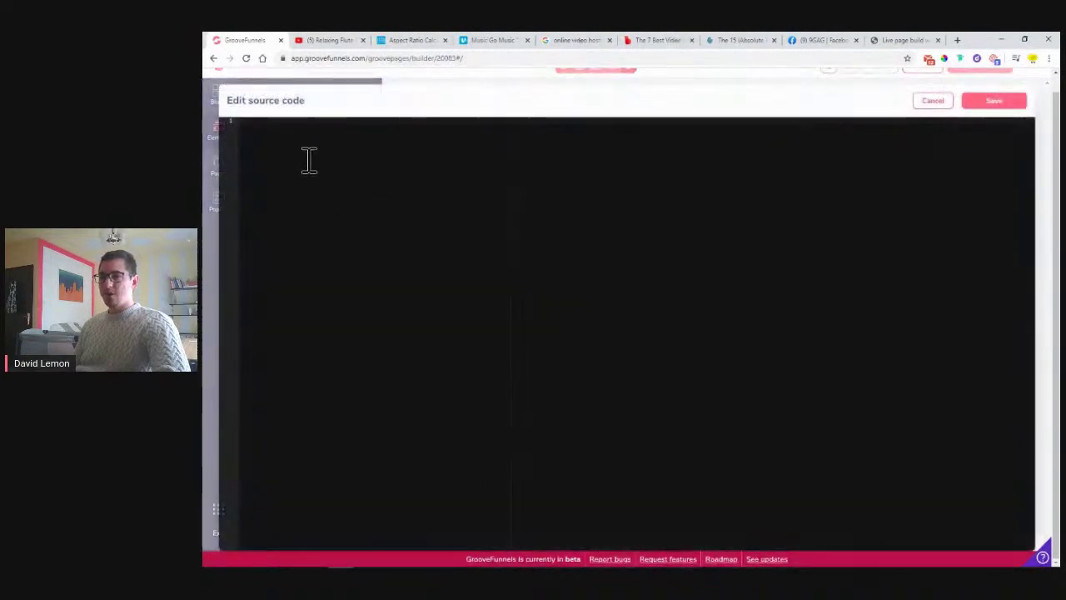
pyautogui.rightClick(280, 125)
pyautogui.click(328, 215)
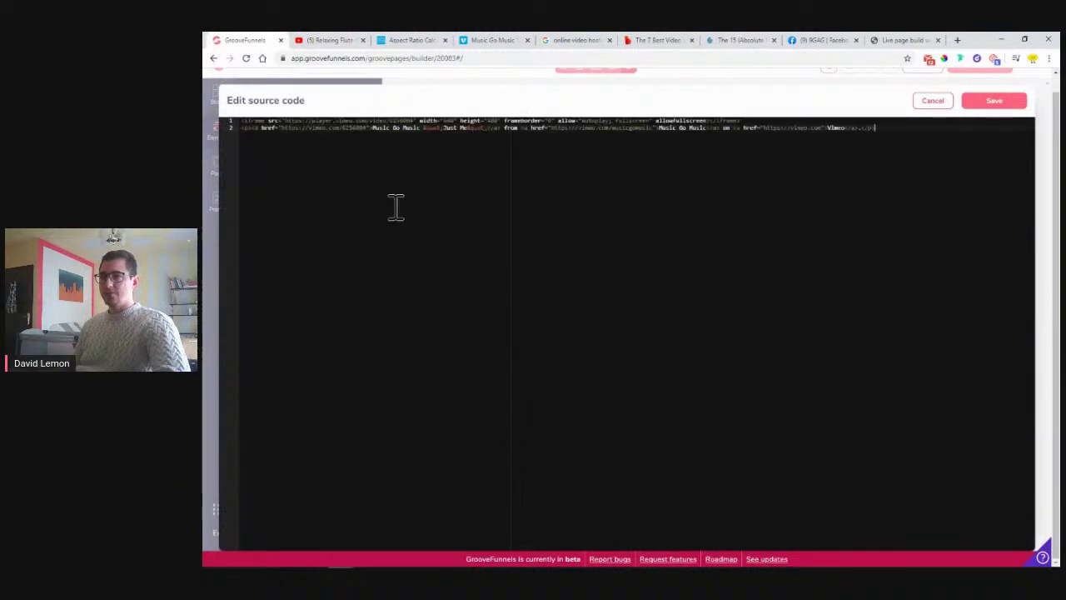
pyautogui.click(991, 102)
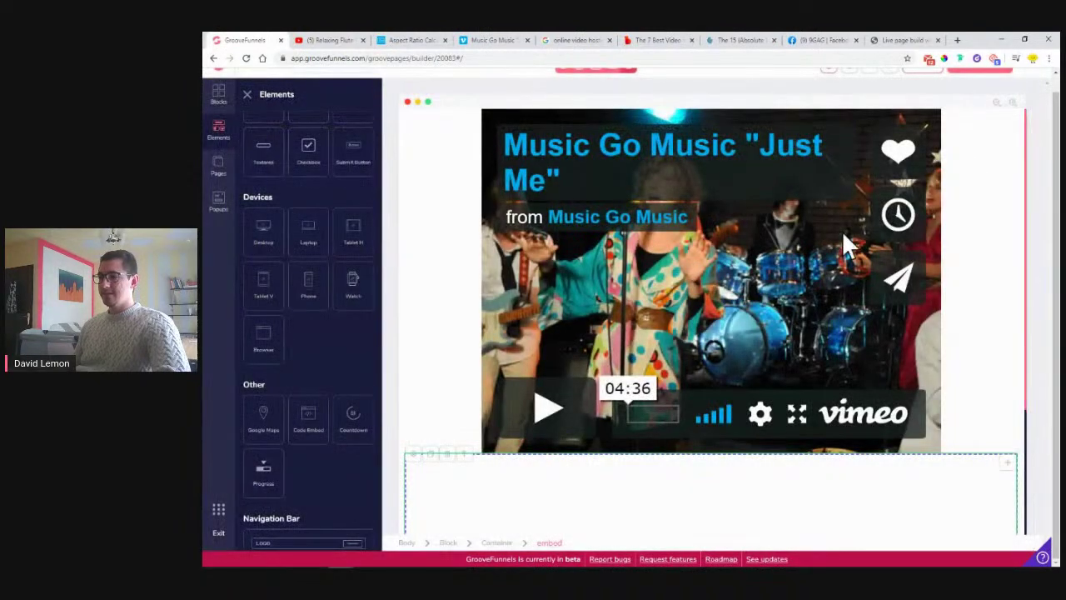
pyautogui.scroll(-1, 444, 371)
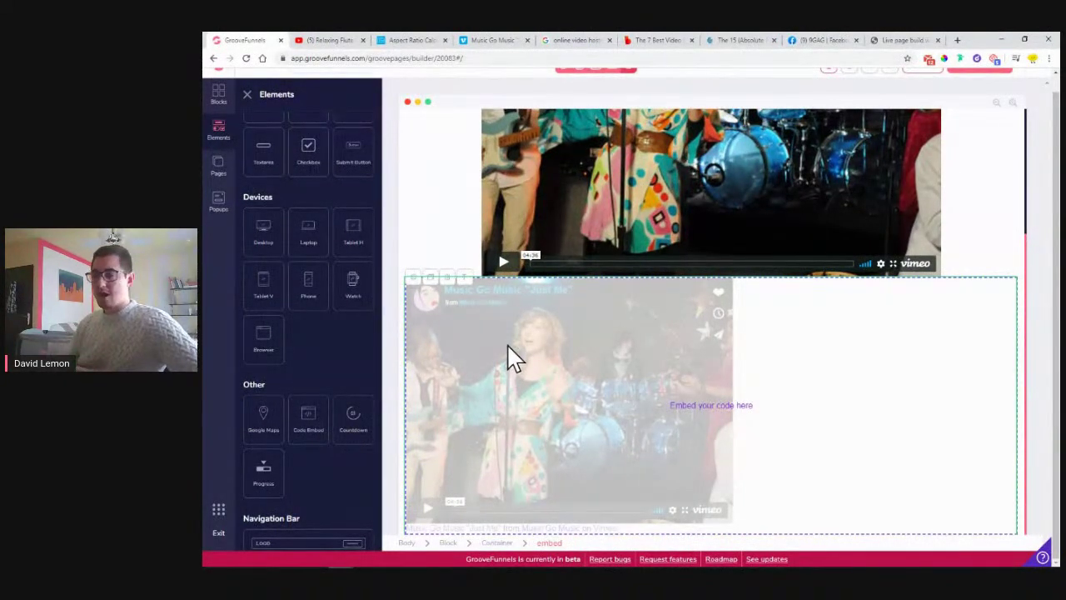
# - Check the Standard Monitor 4:3 preset in the aspect ratio calculator, and close the embed's source code without saving
pyautogui.click(414, 283)
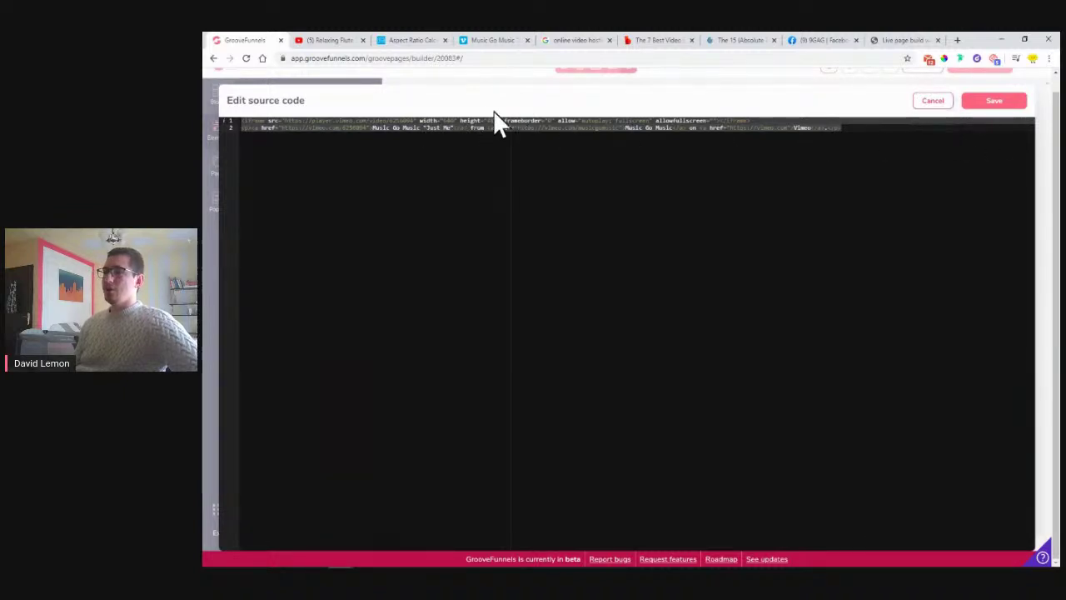
pyautogui.click(411, 40)
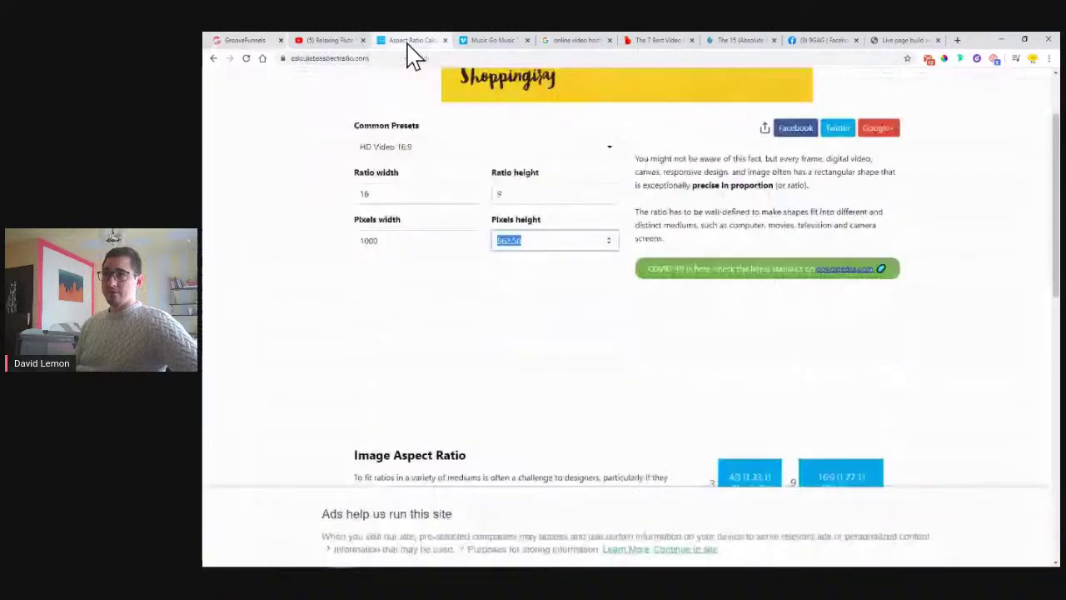
pyautogui.click(393, 151)
pyautogui.click(402, 200)
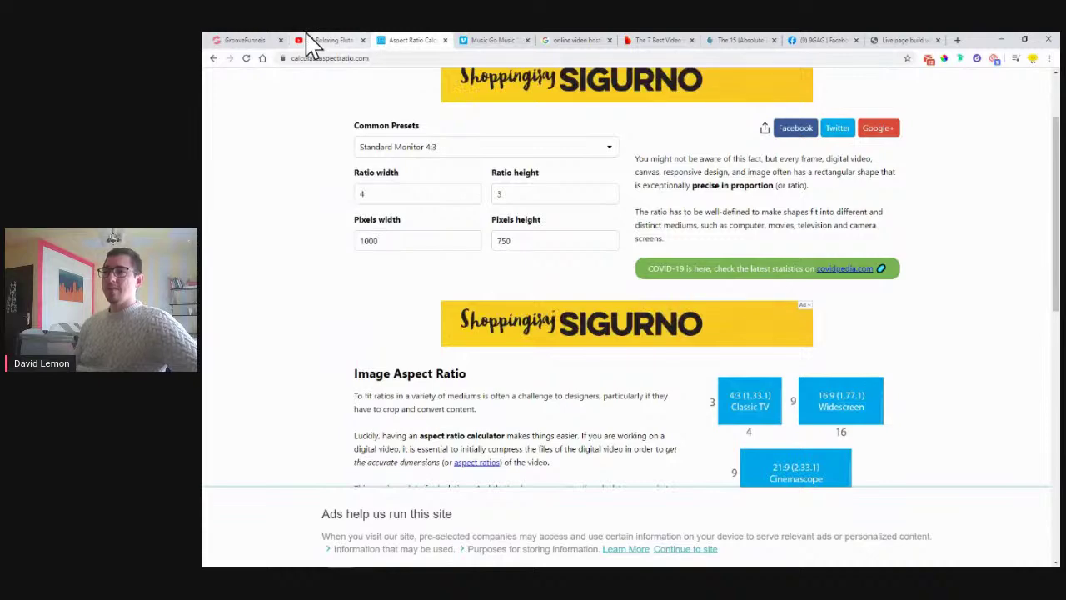
pyautogui.click(269, 40)
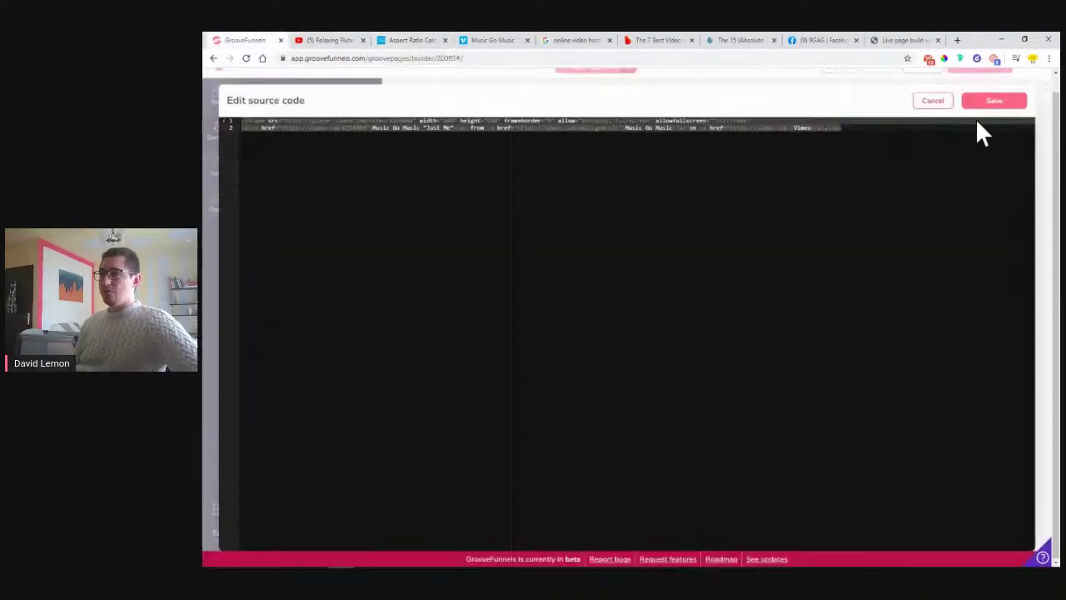
pyautogui.click(932, 101)
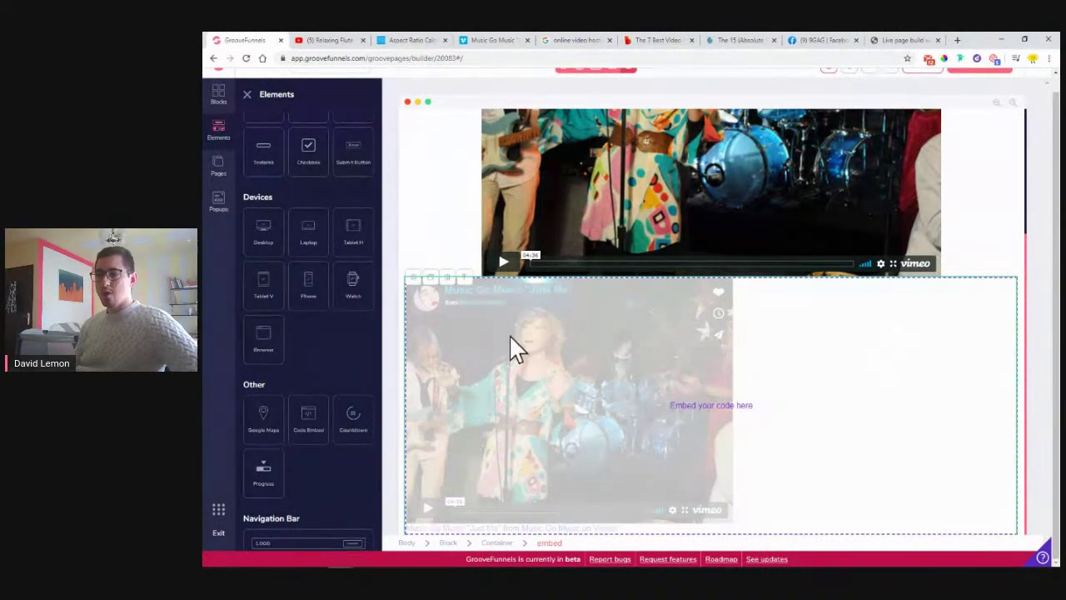
pyautogui.scroll(3, 312, 262)
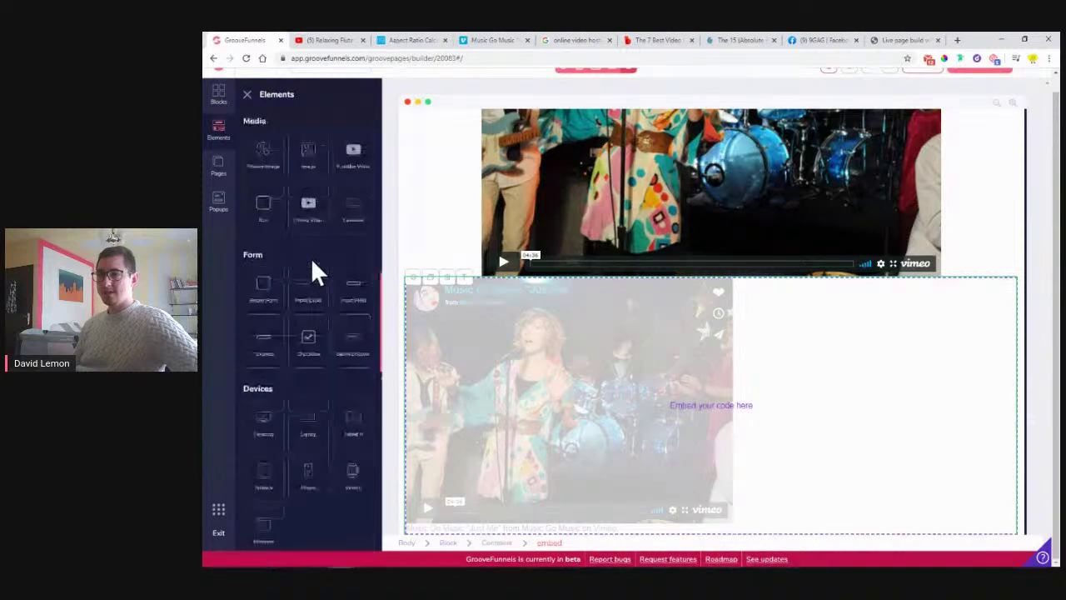
pyautogui.scroll(3, 315, 271)
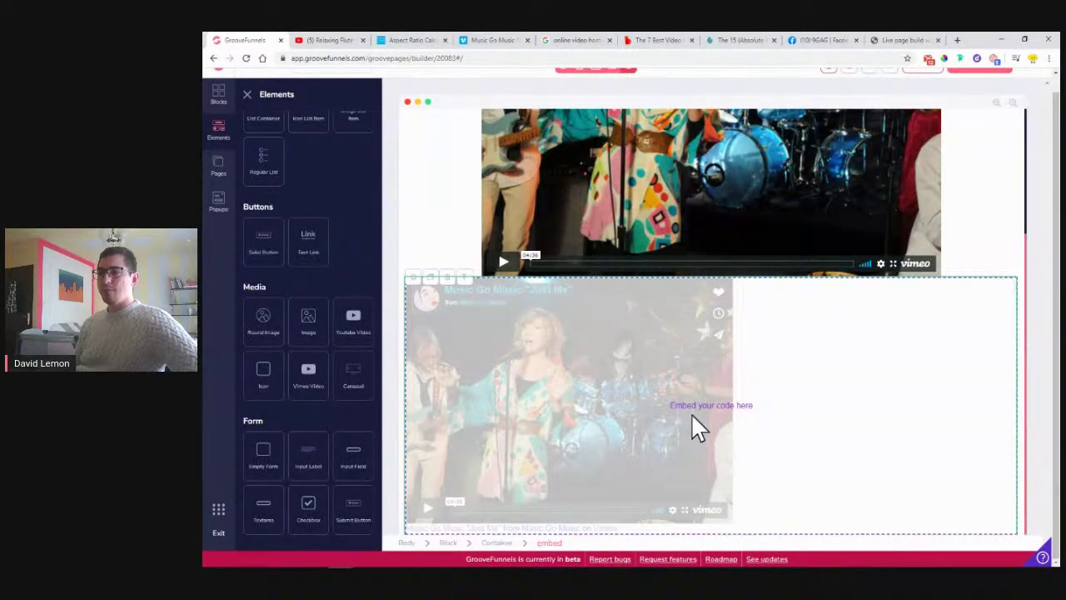
pyautogui.scroll(-4, 352, 400)
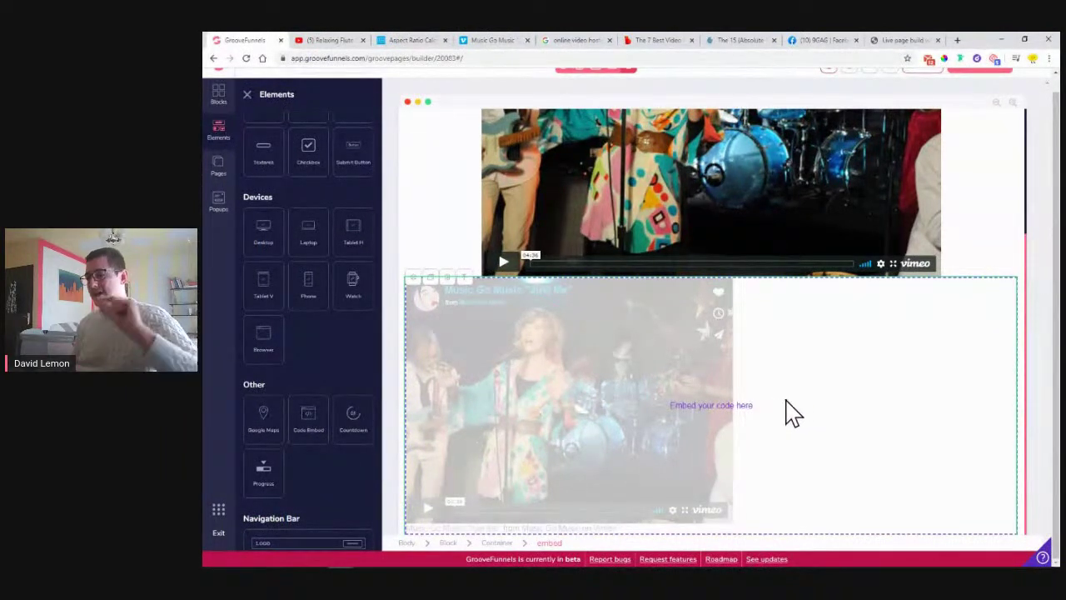
# - Save the page, examine both Vimeo videos in the page preview, and close the preview
pyautogui.scroll(3, 904, 245)
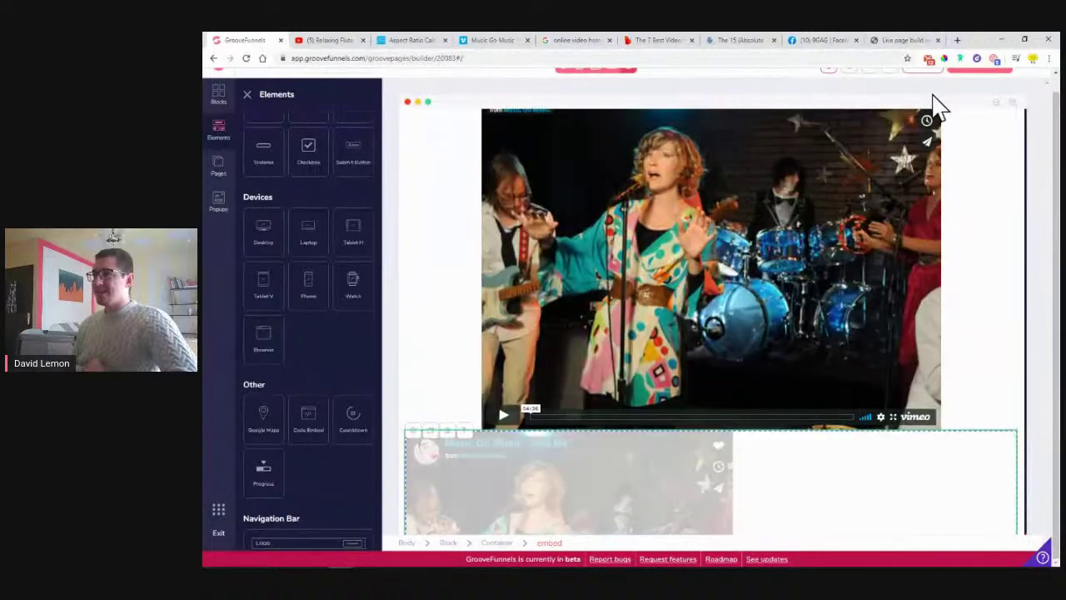
pyautogui.scroll(1, 861, 157)
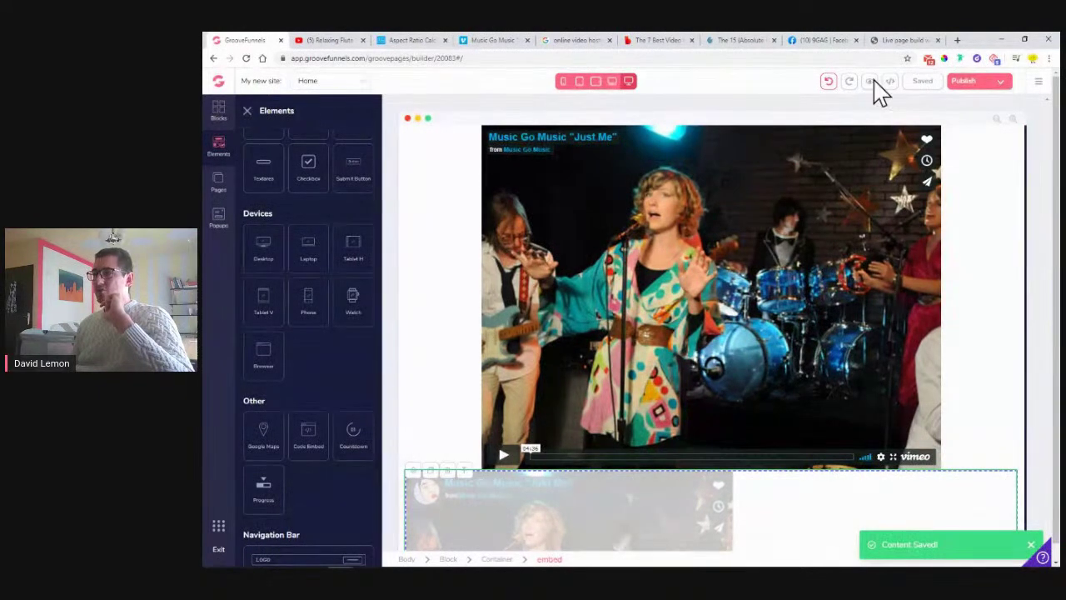
pyautogui.click(872, 83)
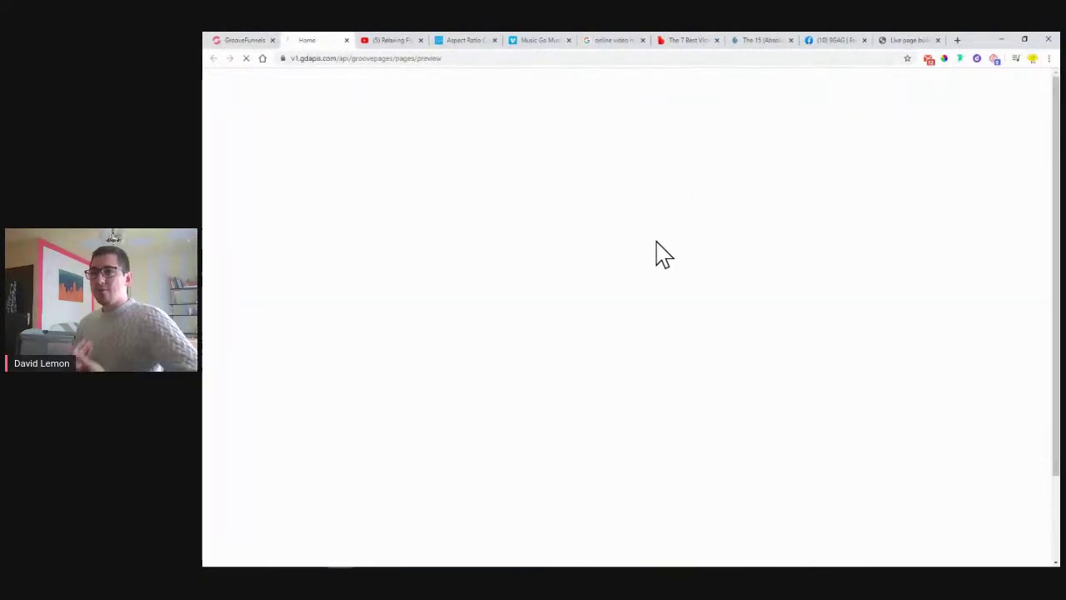
pyautogui.scroll(-2, 833, 266)
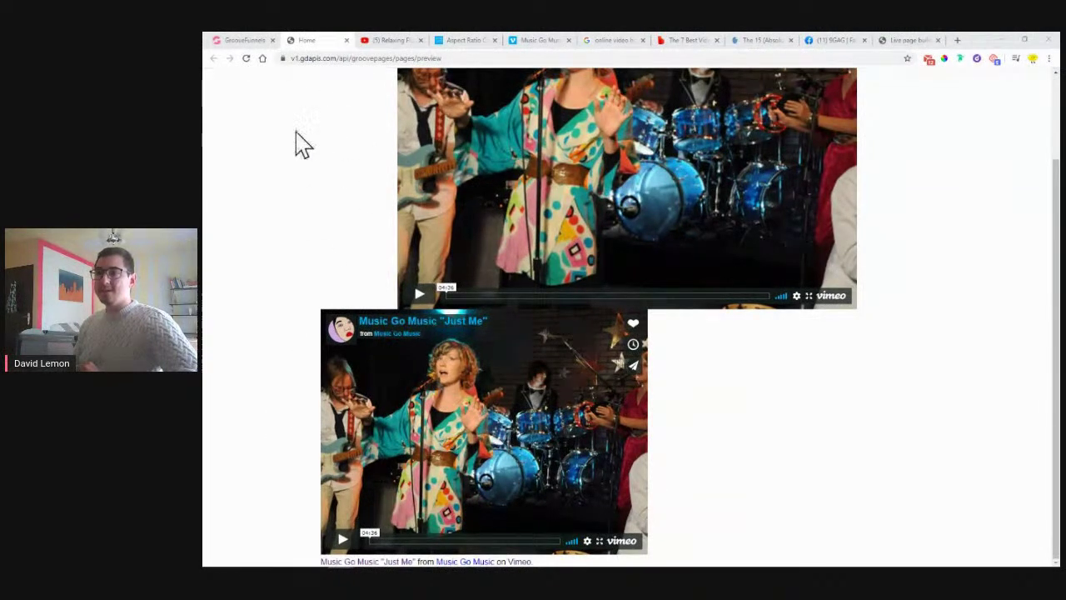
pyautogui.click(347, 40)
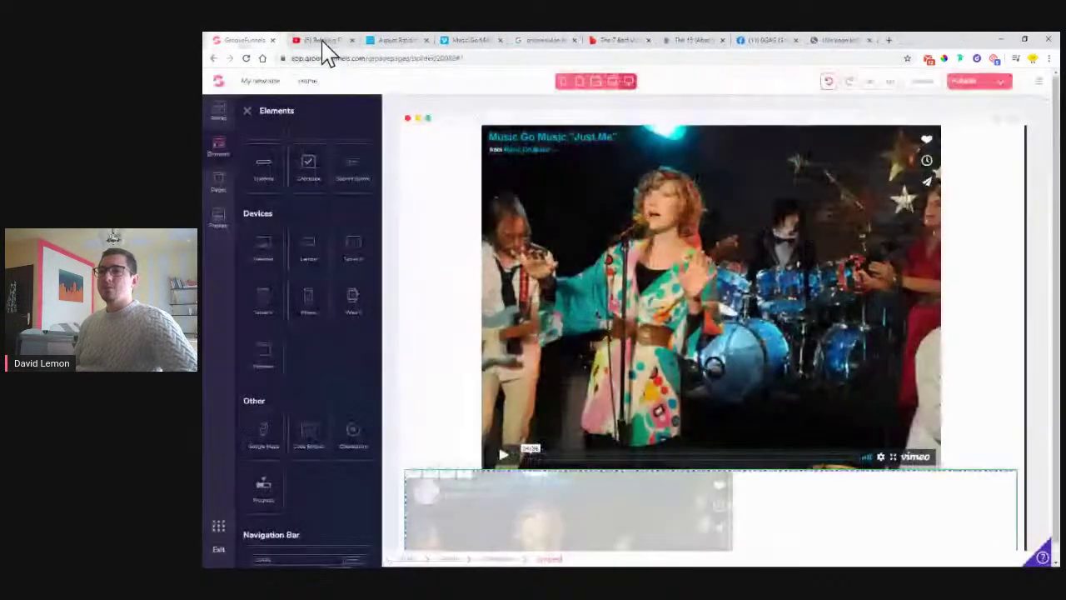
# - Delete the credit-link paragraph and its empty line from the Vimeo embed's source code, keeping only the iframe
pyautogui.scroll(-3, 466, 226)
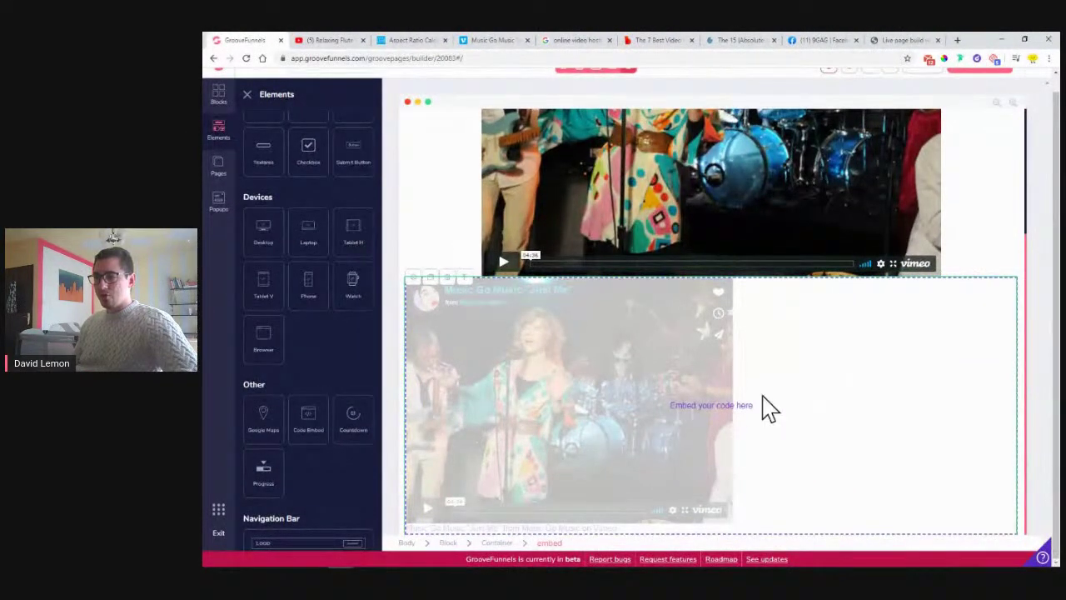
pyautogui.click(415, 292)
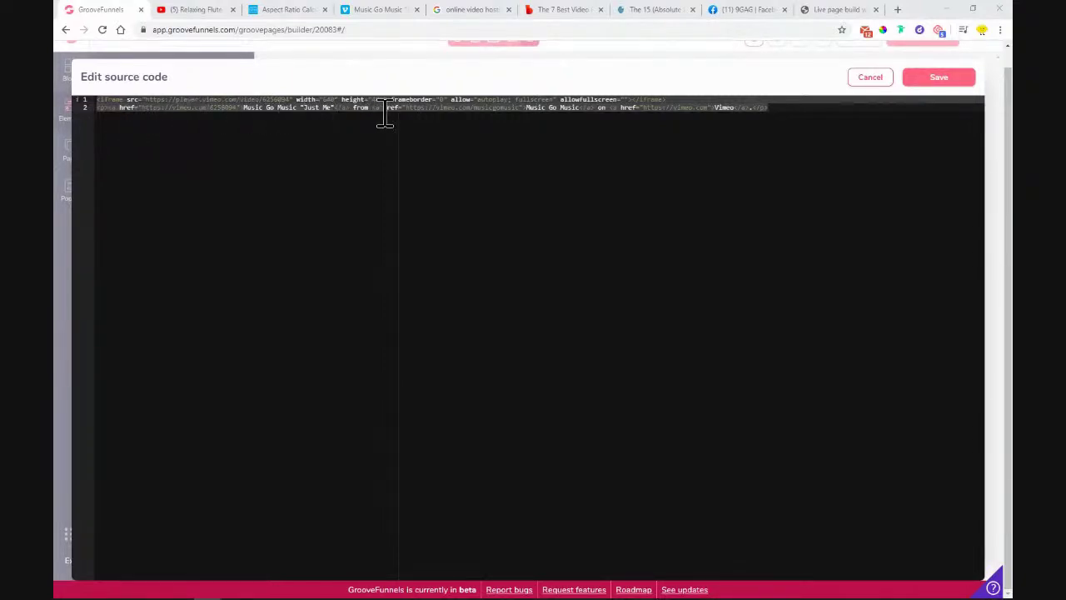
pyautogui.moveTo(778, 112); pyautogui.dragTo(97, 106)
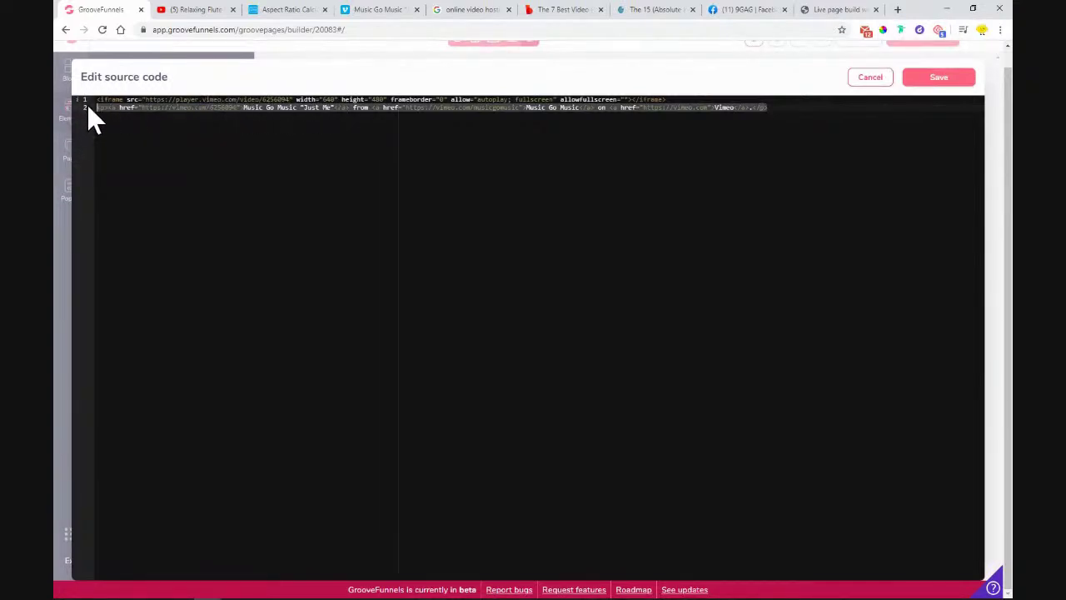
pyautogui.press('Delete')
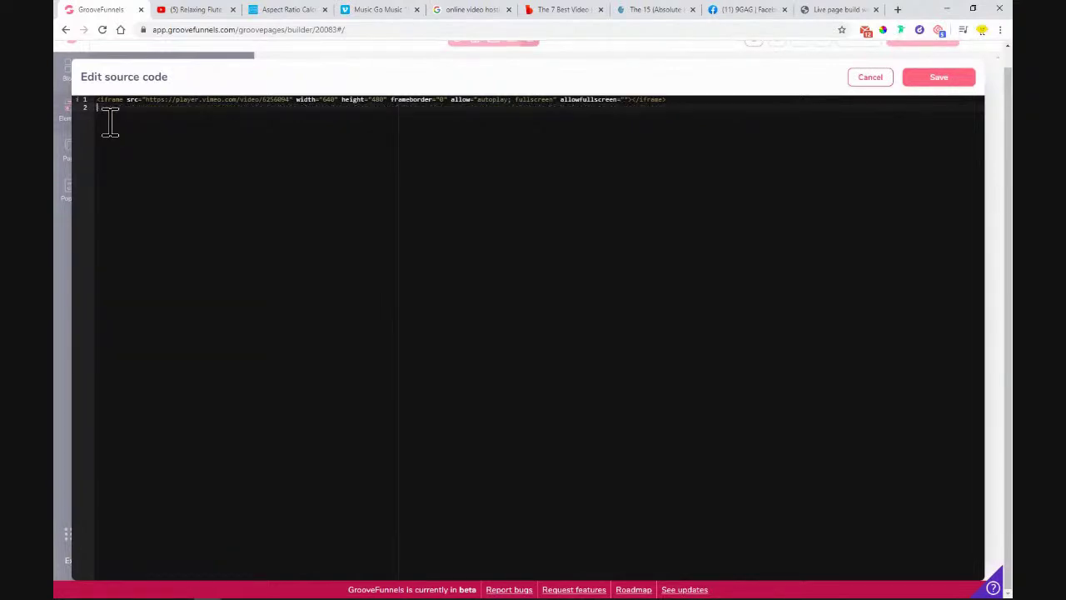
pyautogui.press('BackSpace')
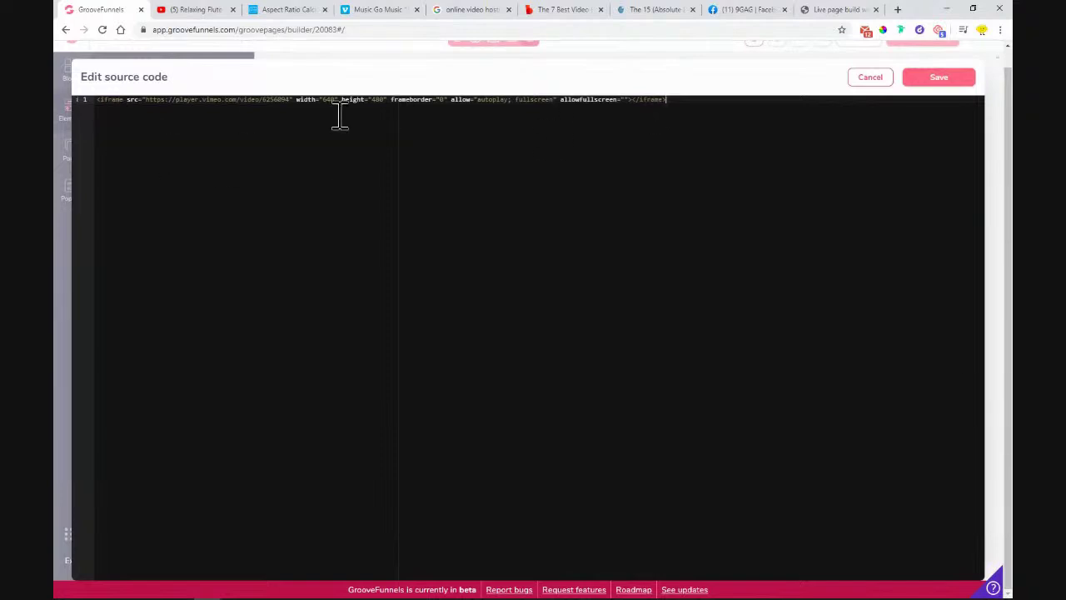
# - Save the trimmed Vimeo embed code, examine both videos in the page preview, and close the preview
pyautogui.moveTo(80, 118)
pyautogui.click(938, 78)
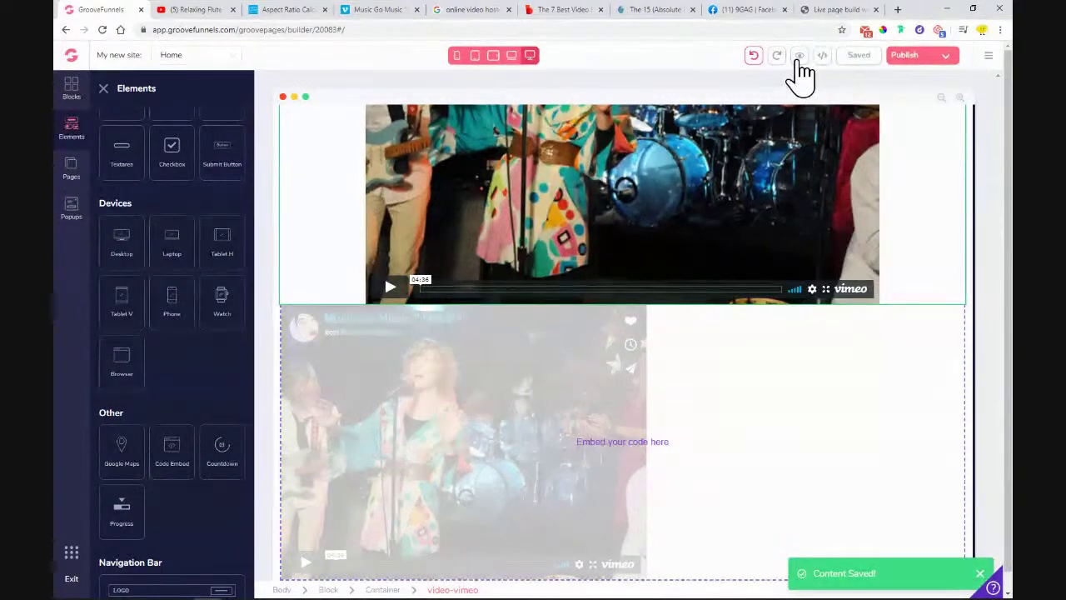
pyautogui.click(797, 57)
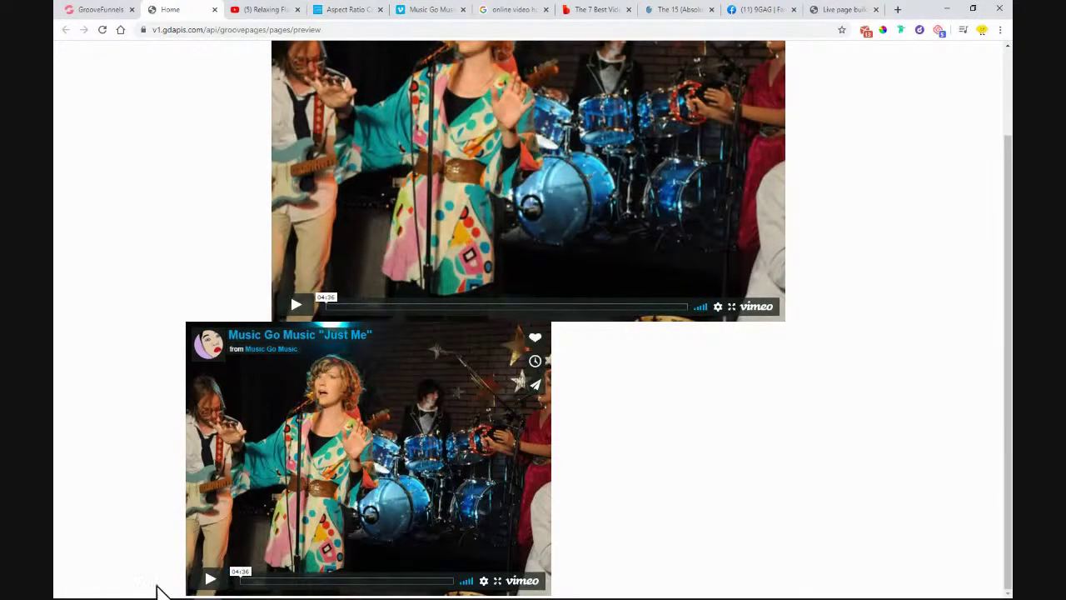
pyautogui.scroll(1, 915, 339)
pyautogui.scroll(-1, 916, 358)
pyautogui.scroll(1, 616, 562)
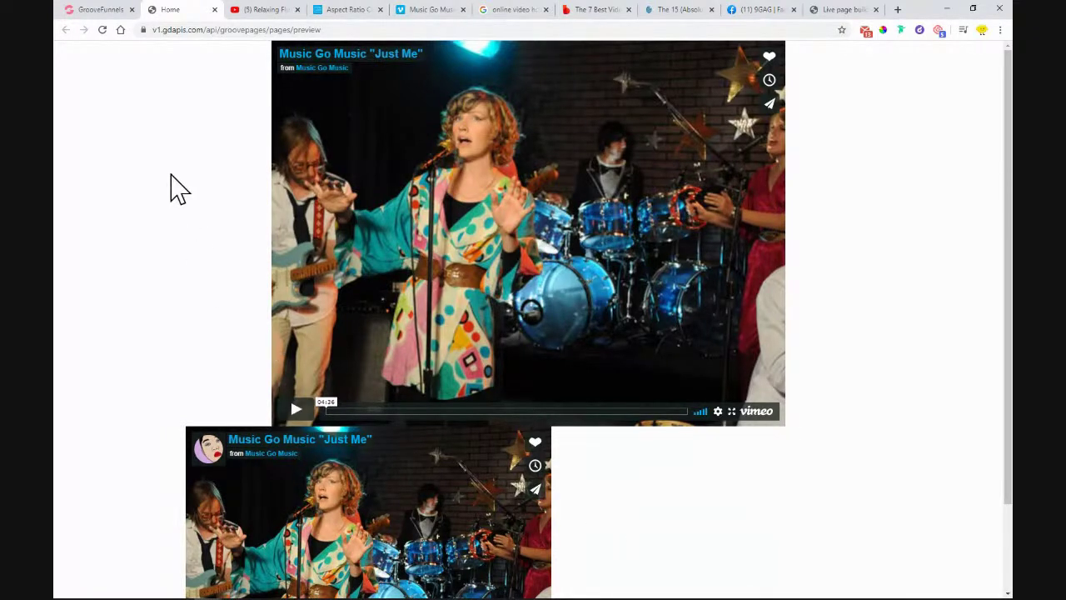
pyautogui.click(214, 10)
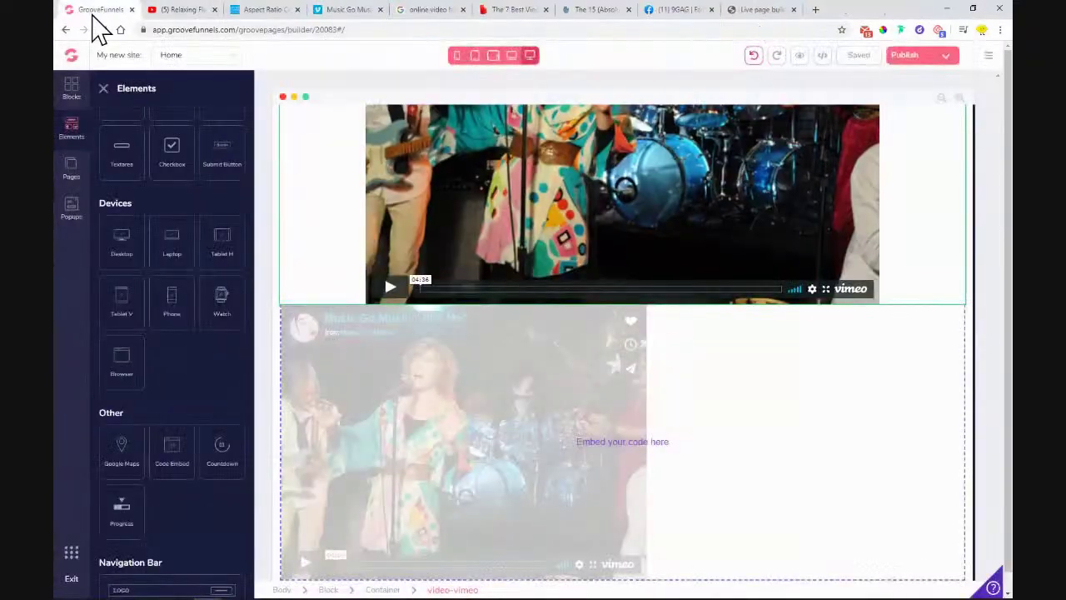
# - Delete the Vimeo video element and the Code Embed element from their containers, confirming each removal
pyautogui.click(558, 213)
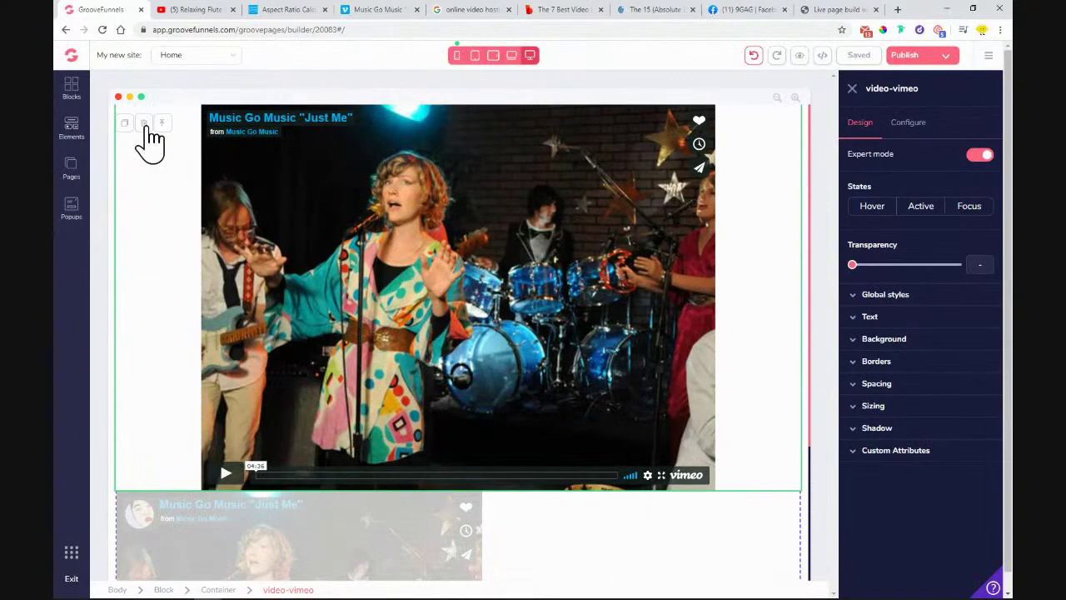
pyautogui.click(143, 122)
pyautogui.click(552, 338)
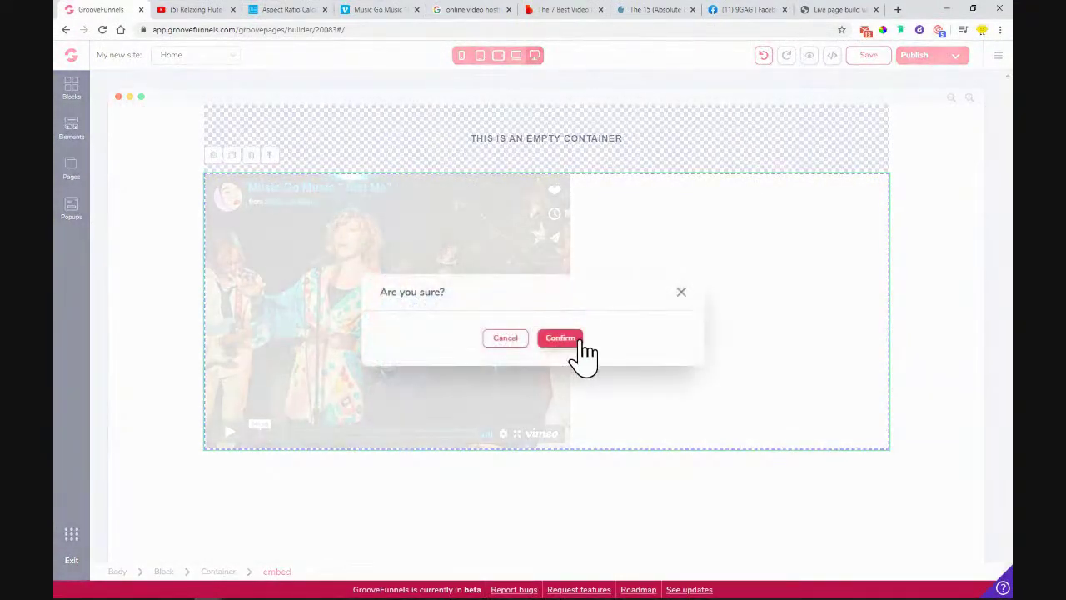
pyautogui.click(570, 340)
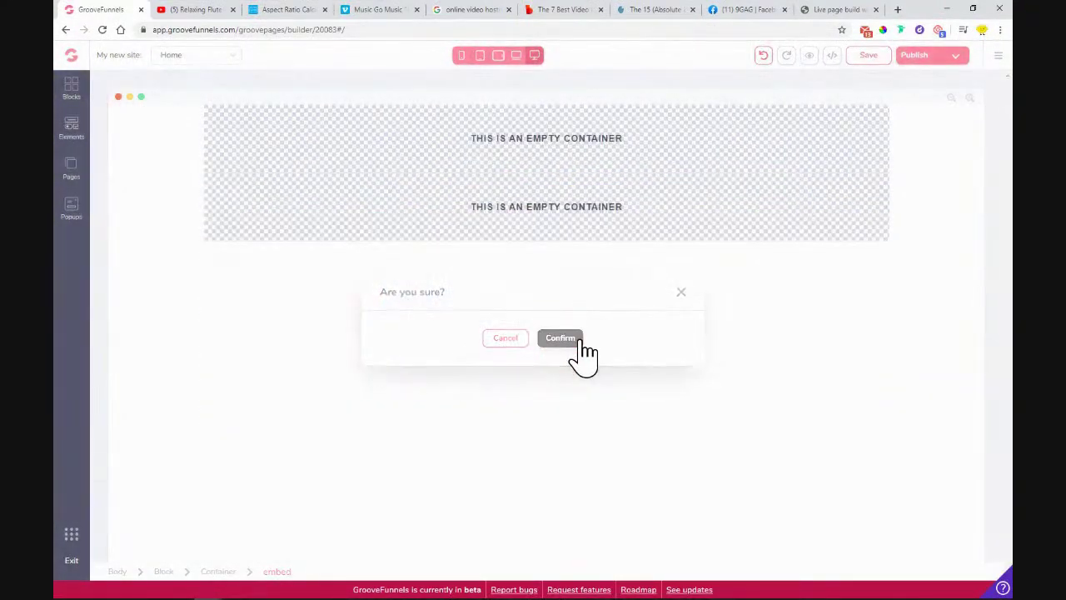
# - Switch to the 9GAG Facebook page, find the pinned cat video post, and dismiss the pop-up notifications
pyautogui.click(752, 12)
pyautogui.scroll(-5, 178, 309)
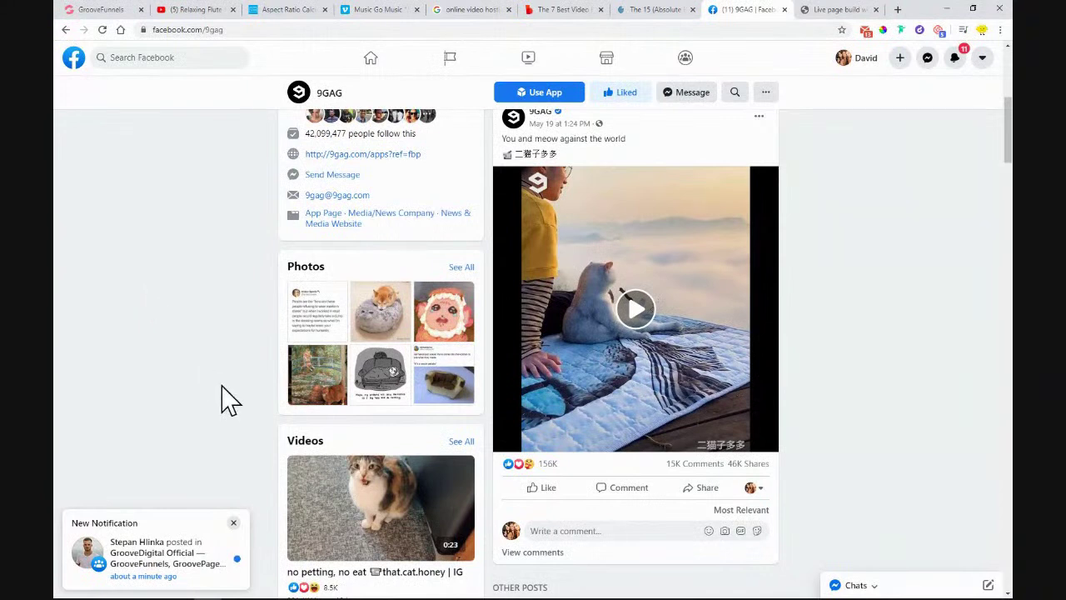
pyautogui.click(234, 521)
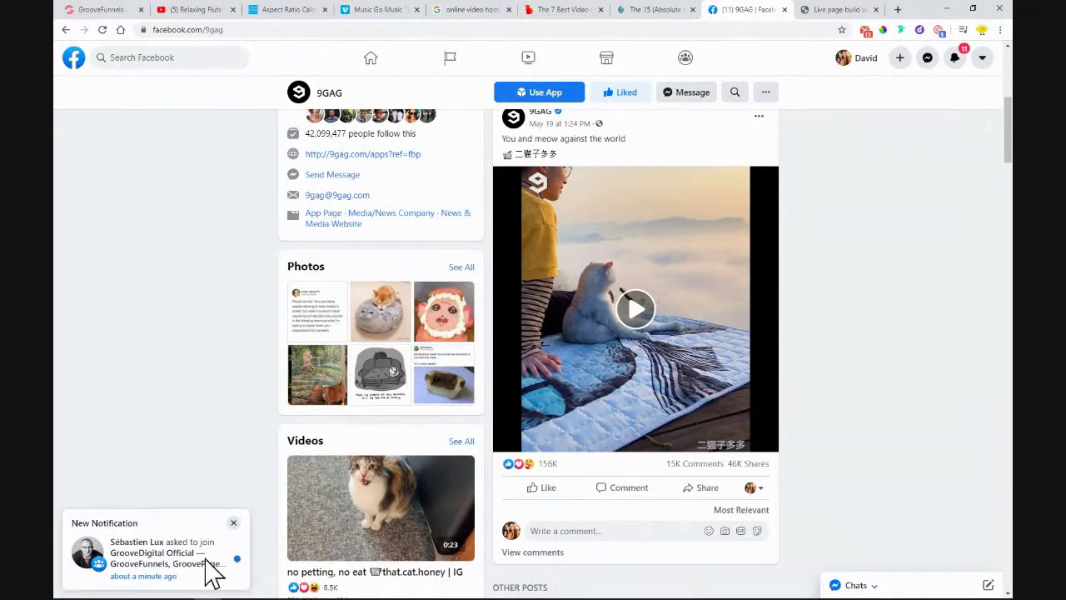
pyautogui.click(234, 537)
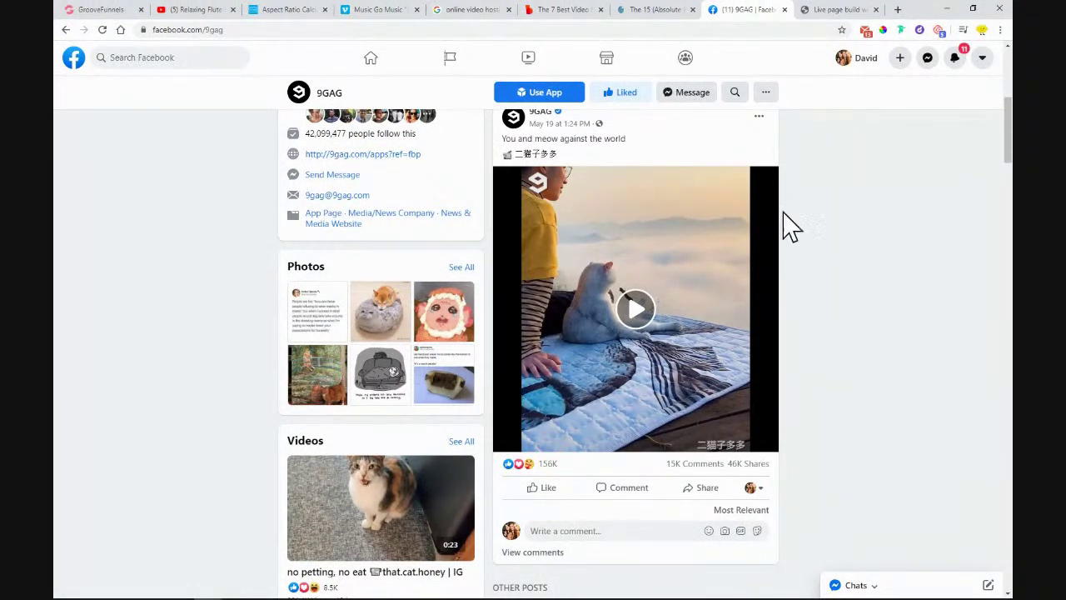
# - Check the pinned 9GAG video post's share options and open the post's Embed code generator
pyautogui.scroll(1, 861, 334)
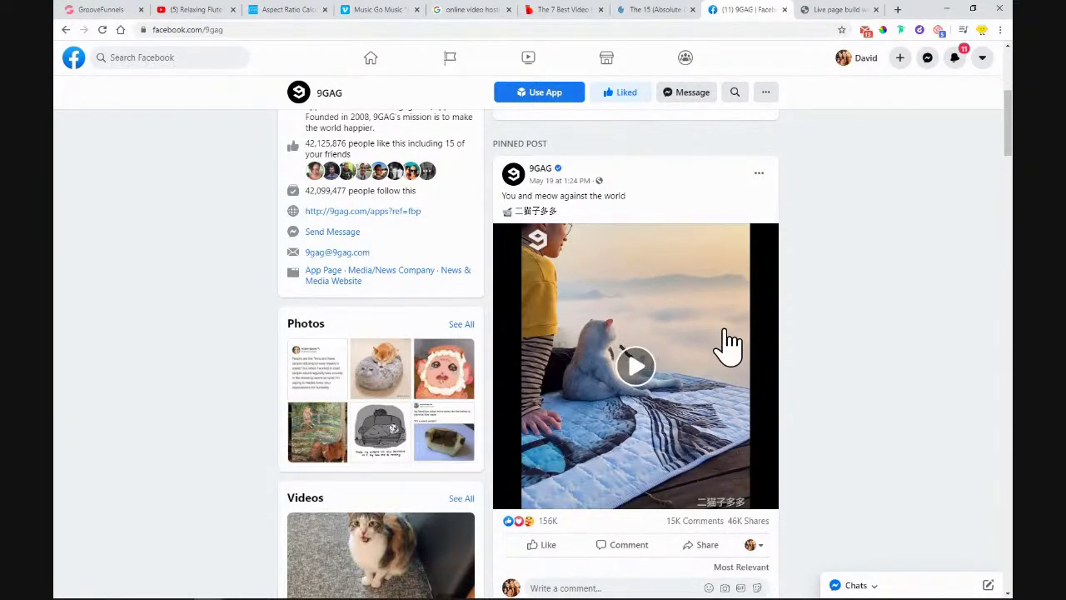
pyautogui.click(704, 548)
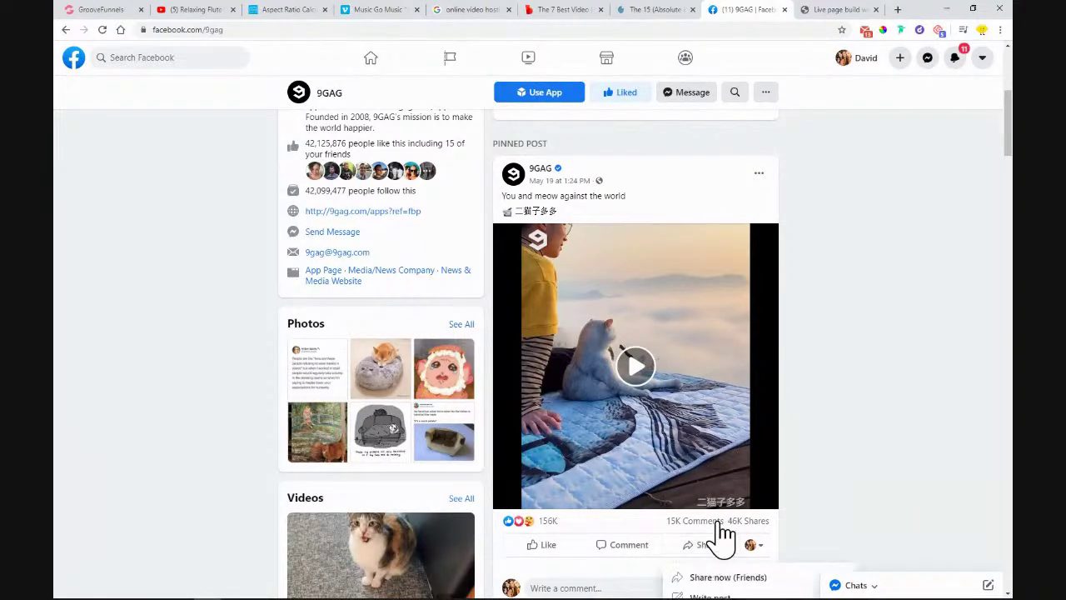
pyautogui.scroll(-3, 838, 435)
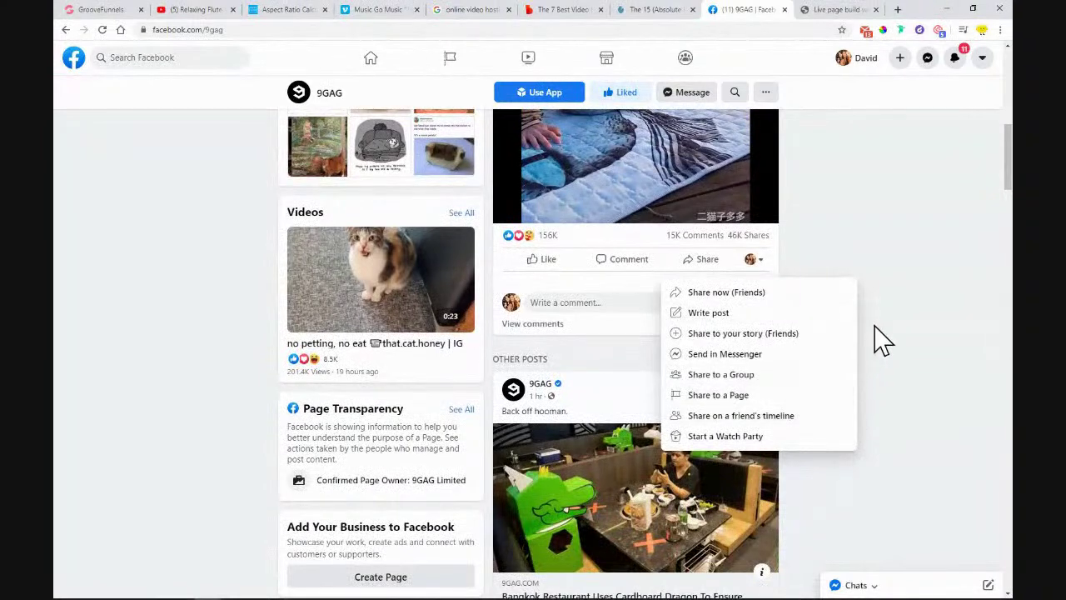
pyautogui.scroll(2, 880, 341)
pyautogui.scroll(2, 683, 408)
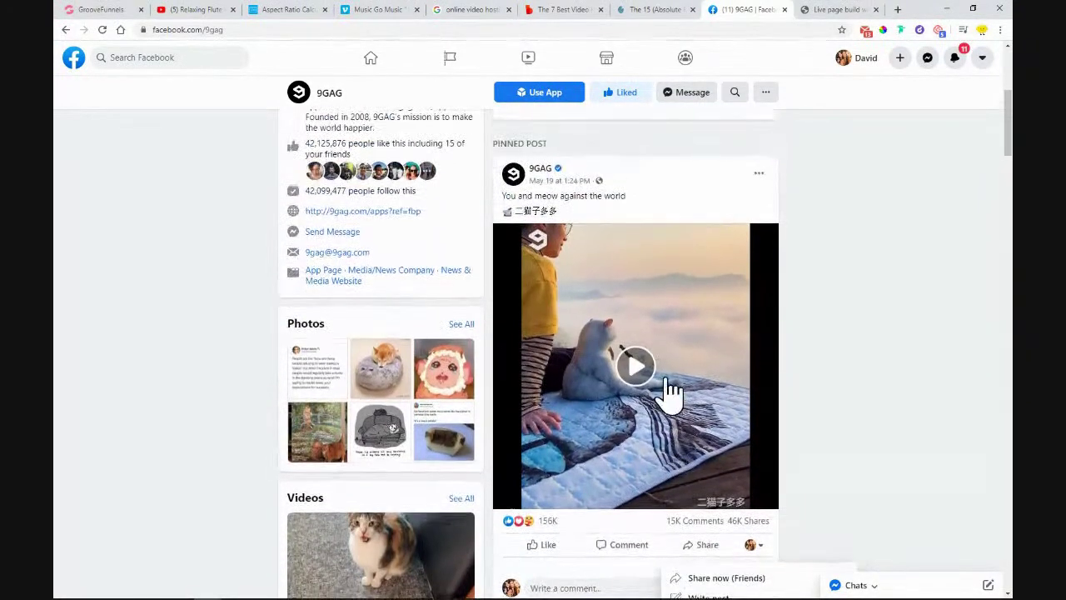
pyautogui.click(758, 175)
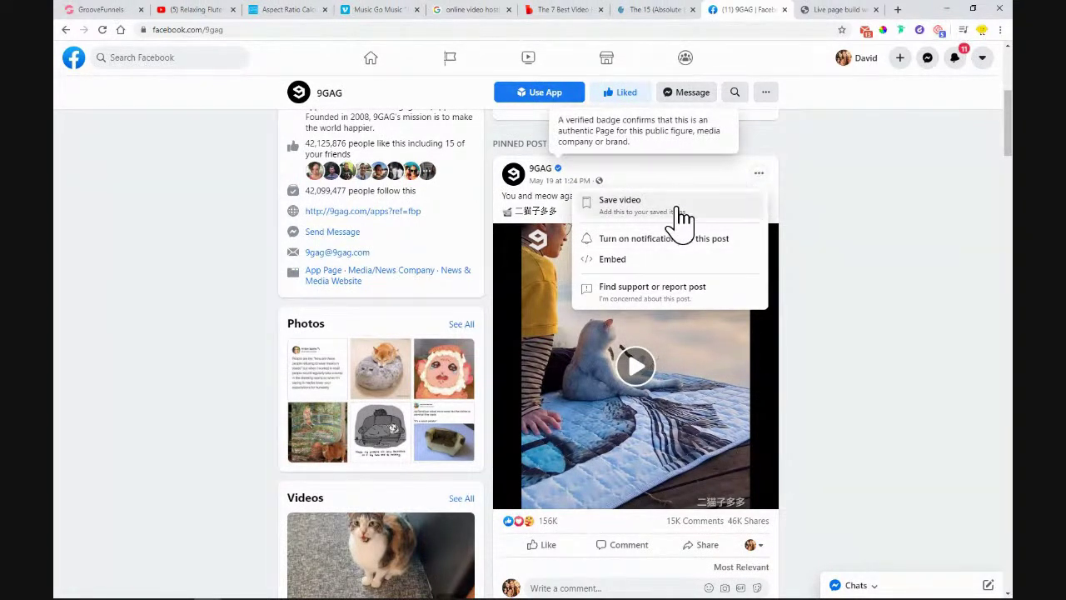
pyautogui.click(630, 262)
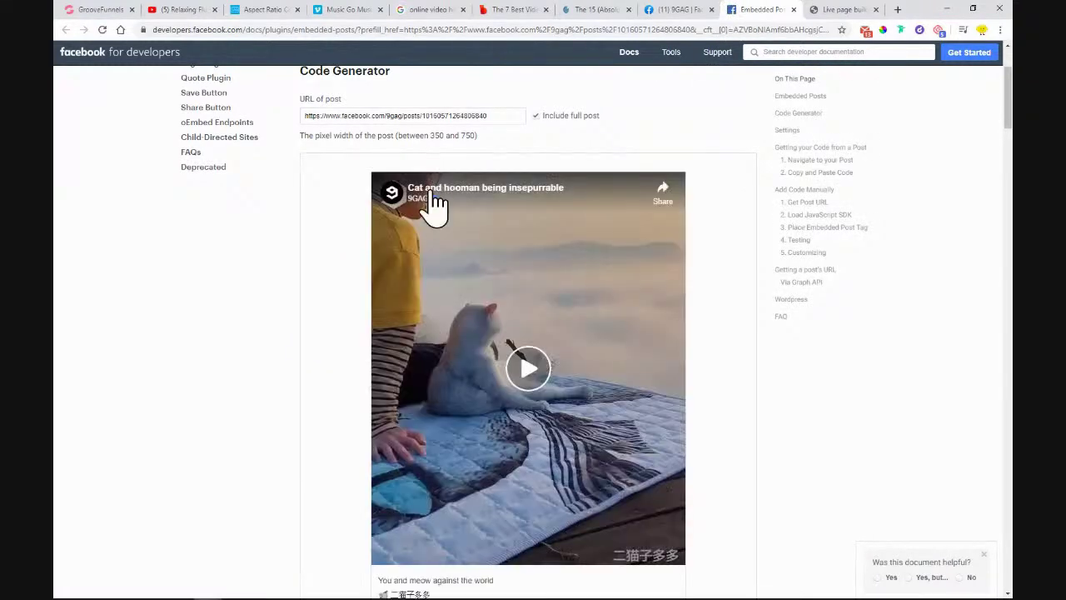
# - Turn off Include full post in the Facebook code generator and examine the video-only preview
pyautogui.scroll(-1, 704, 300)
pyautogui.scroll(1, 712, 293)
pyautogui.click(536, 116)
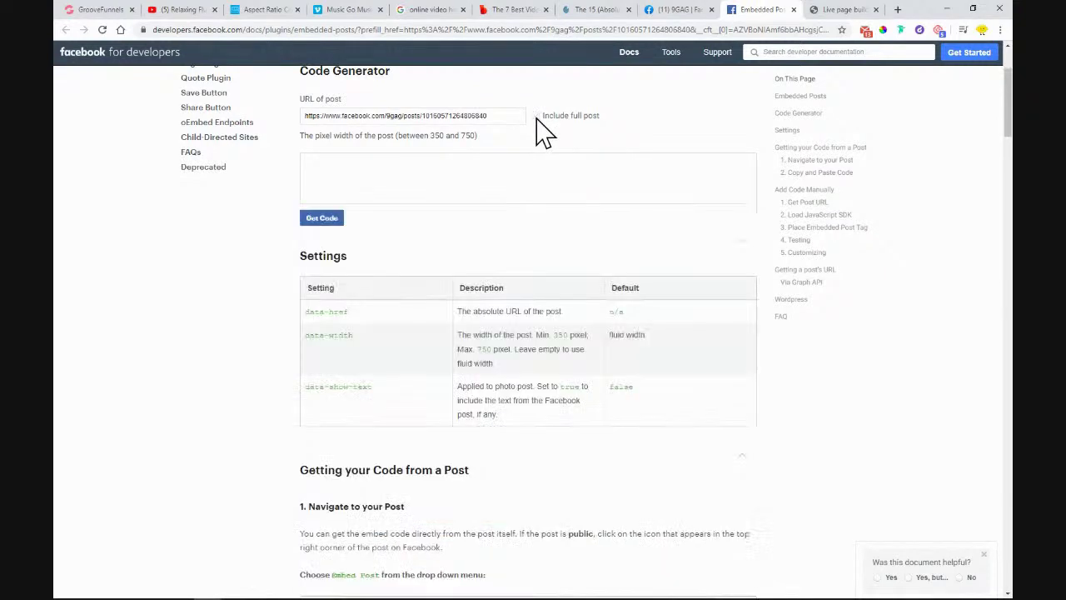
pyautogui.scroll(-1, 582, 299)
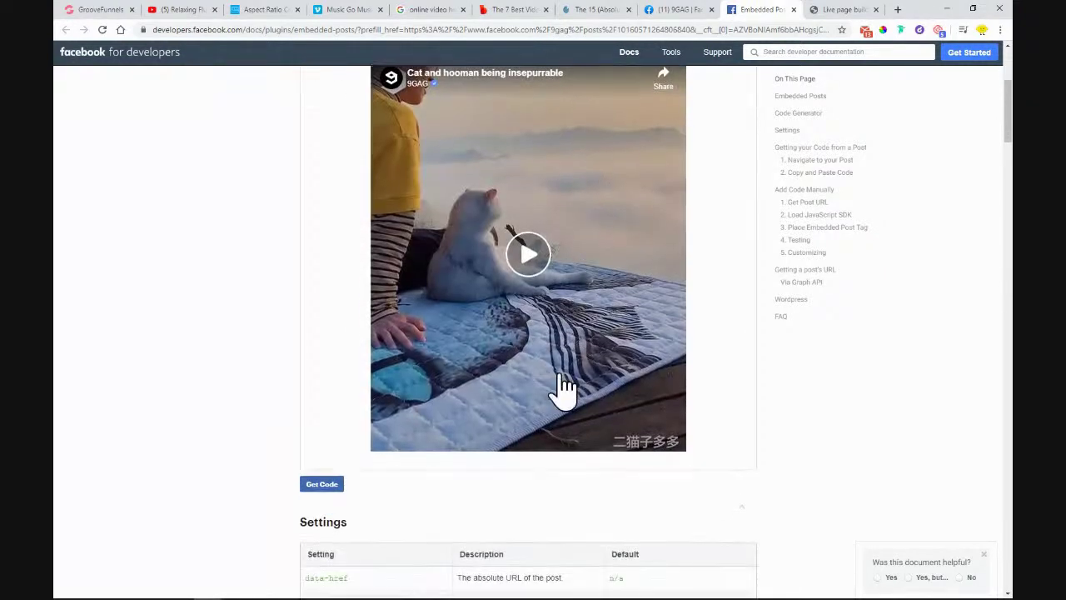
pyautogui.scroll(1, 348, 310)
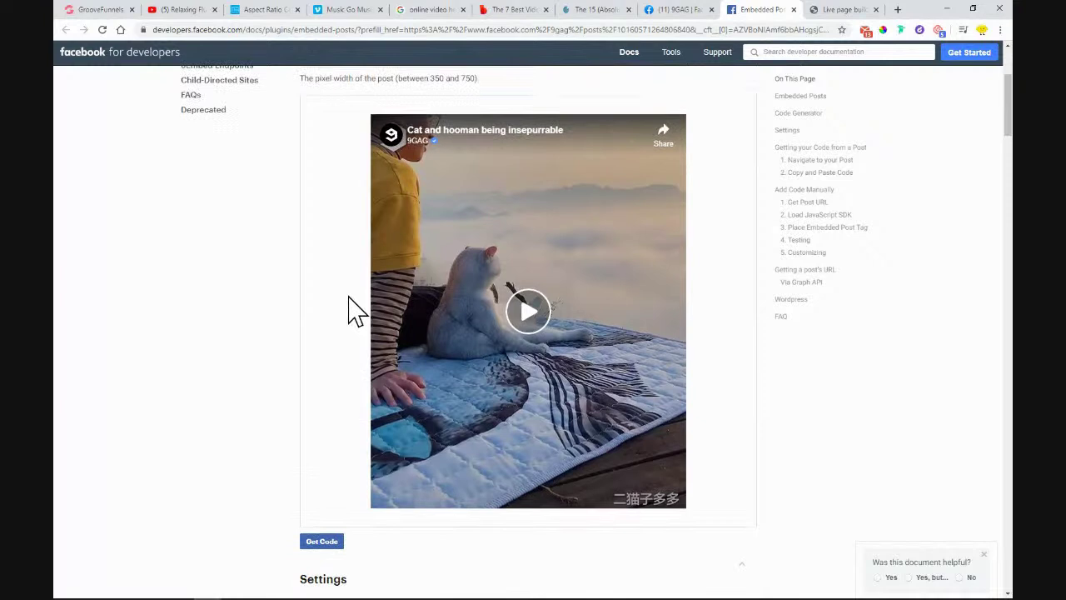
pyautogui.scroll(1, 533, 129)
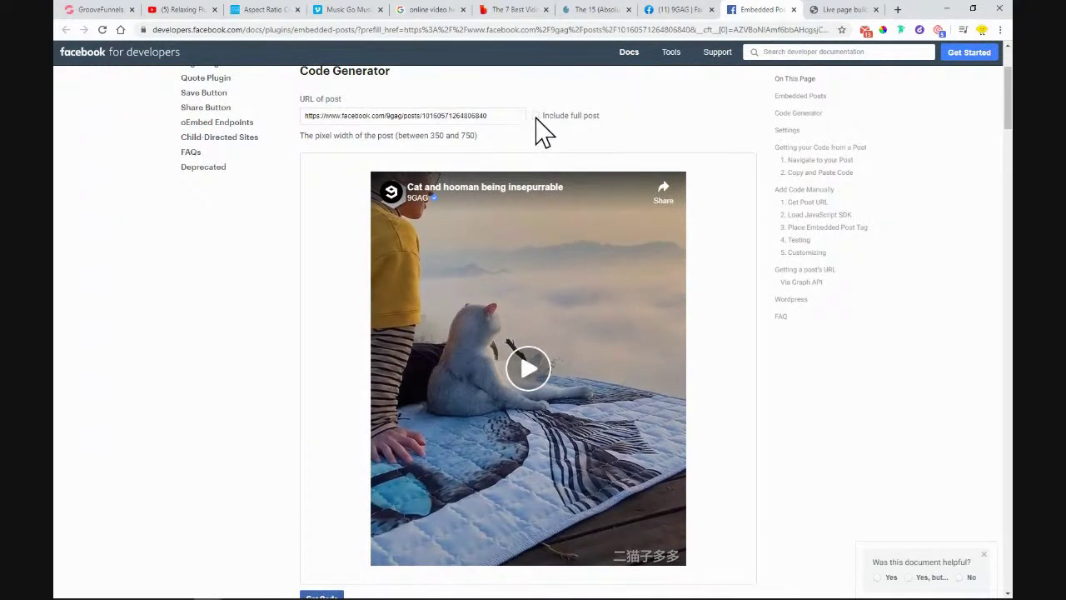
pyautogui.scroll(-2, 344, 278)
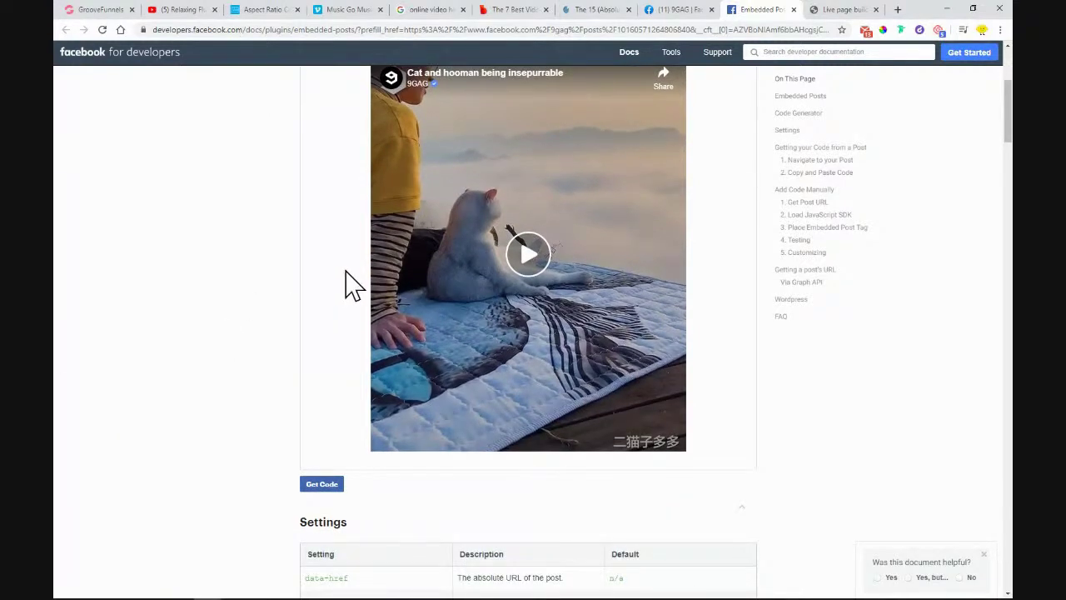
pyautogui.scroll(2, 566, 275)
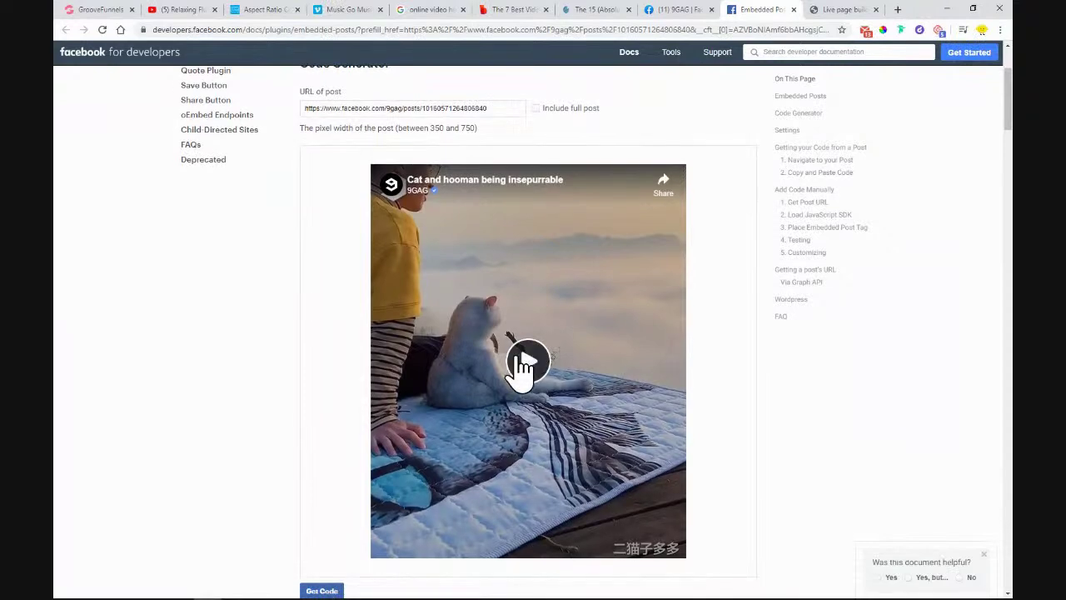
pyautogui.scroll(-2, 520, 365)
pyautogui.scroll(-1, 334, 342)
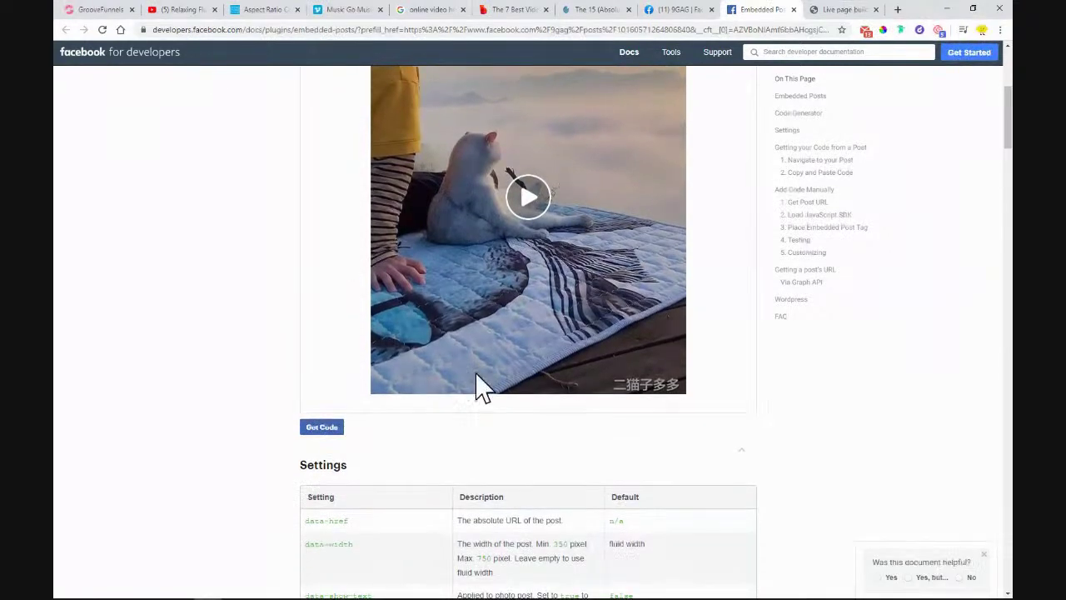
pyautogui.scroll(-1, 250, 376)
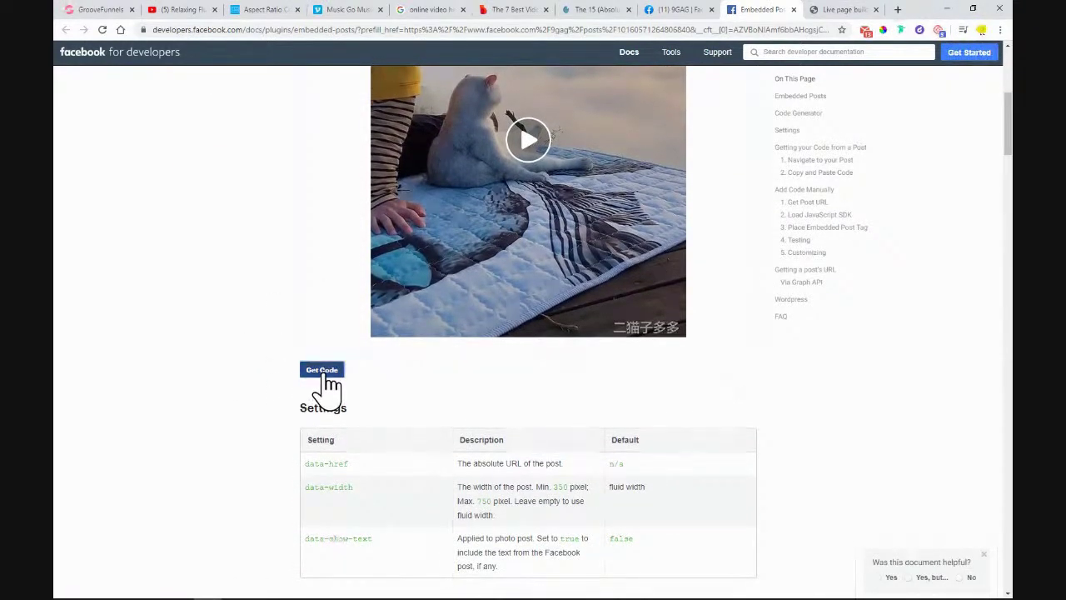
# - Get the Facebook post's embed code in its IFrame version and copy the whole iframe snippet
pyautogui.click(327, 373)
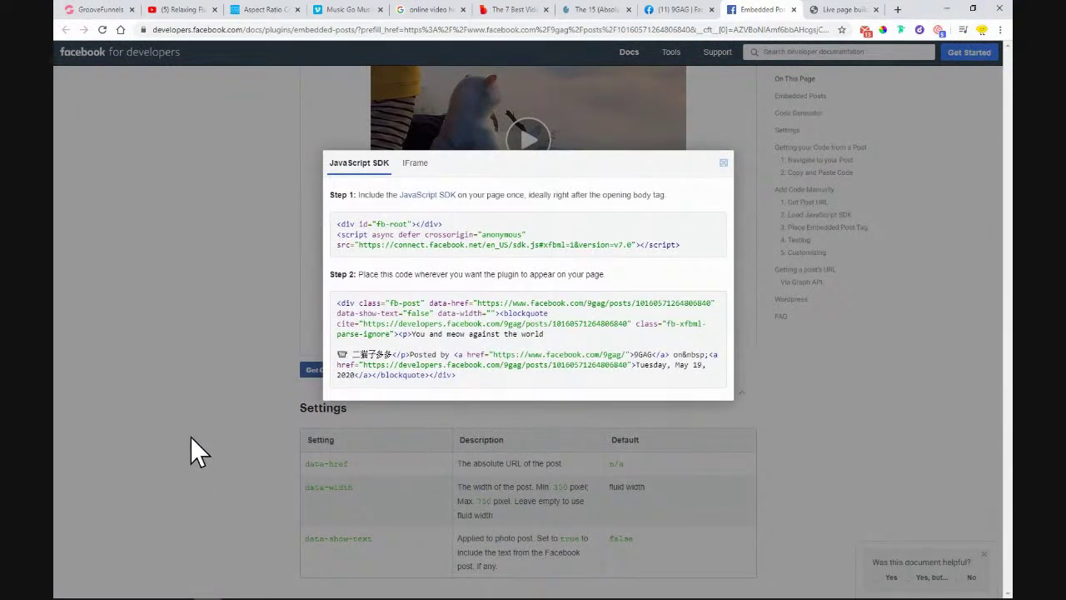
pyautogui.click(417, 164)
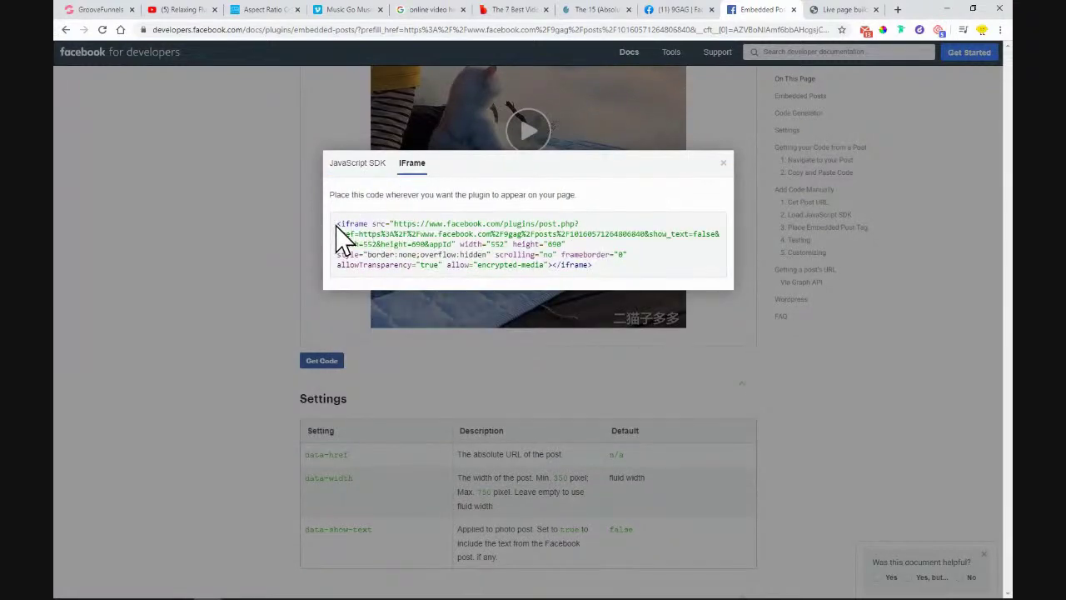
pyautogui.moveTo(338, 223); pyautogui.dragTo(588, 267)
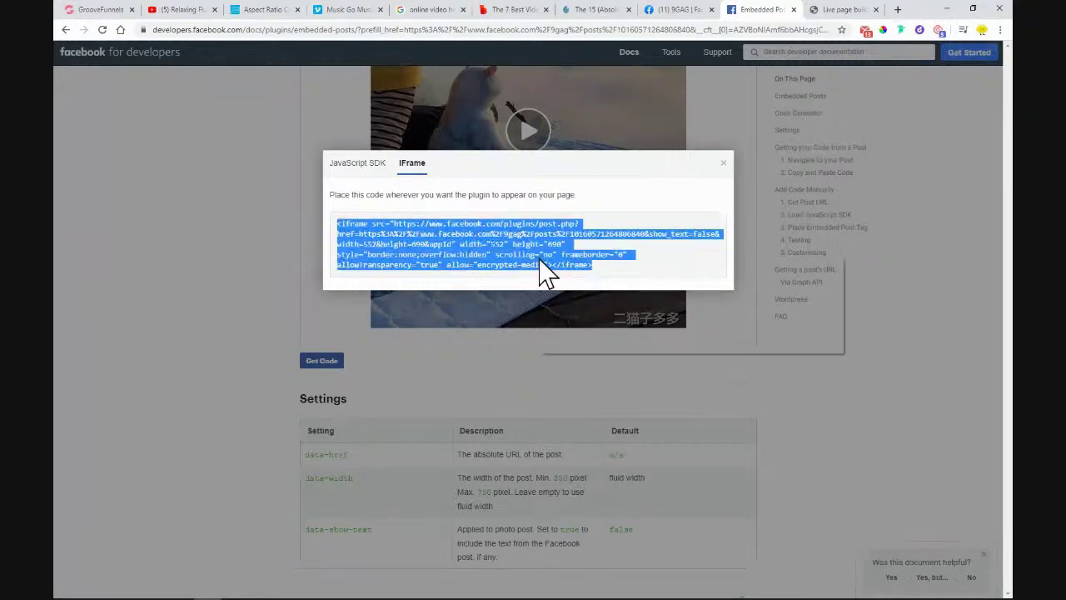
pyautogui.rightClick(540, 260)
pyautogui.click(562, 267)
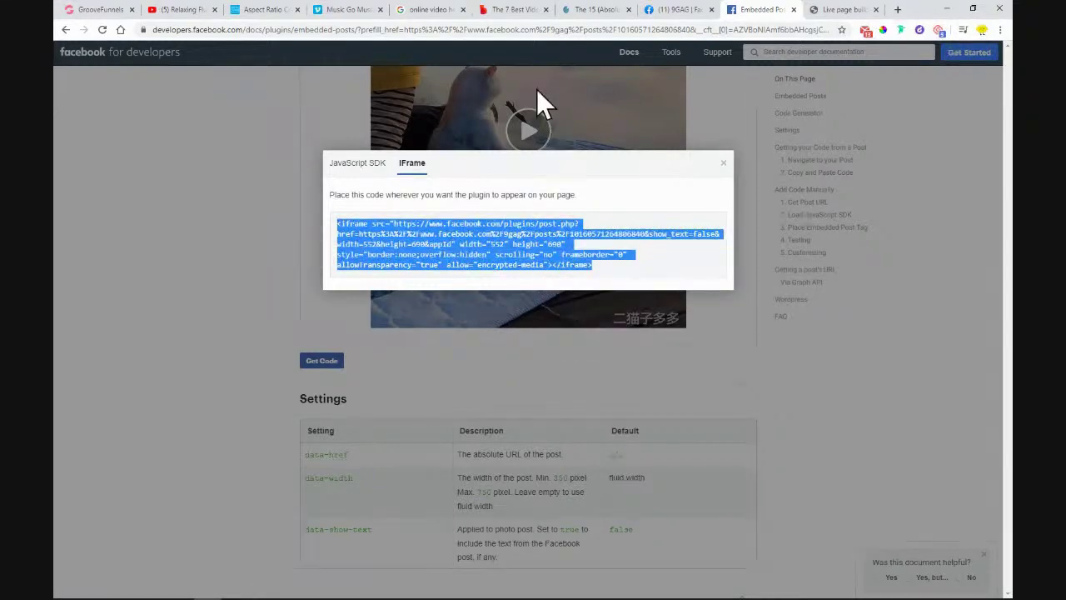
# - Return to the GroovePages builder and add a Code Embed element to the first empty container
pyautogui.click(95, 11)
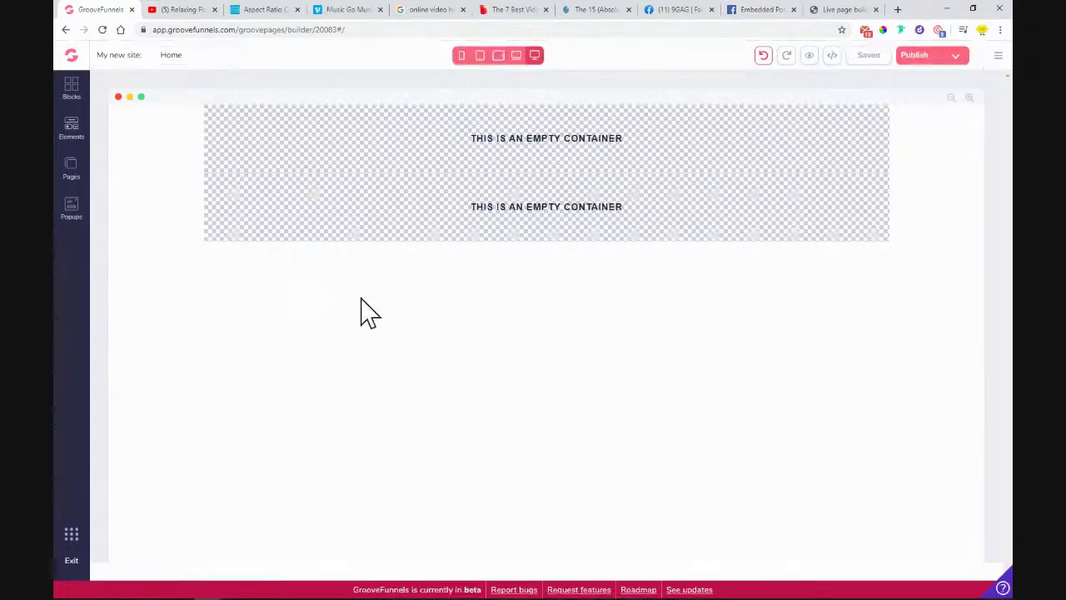
pyautogui.click(73, 140)
pyautogui.scroll(-8, 185, 258)
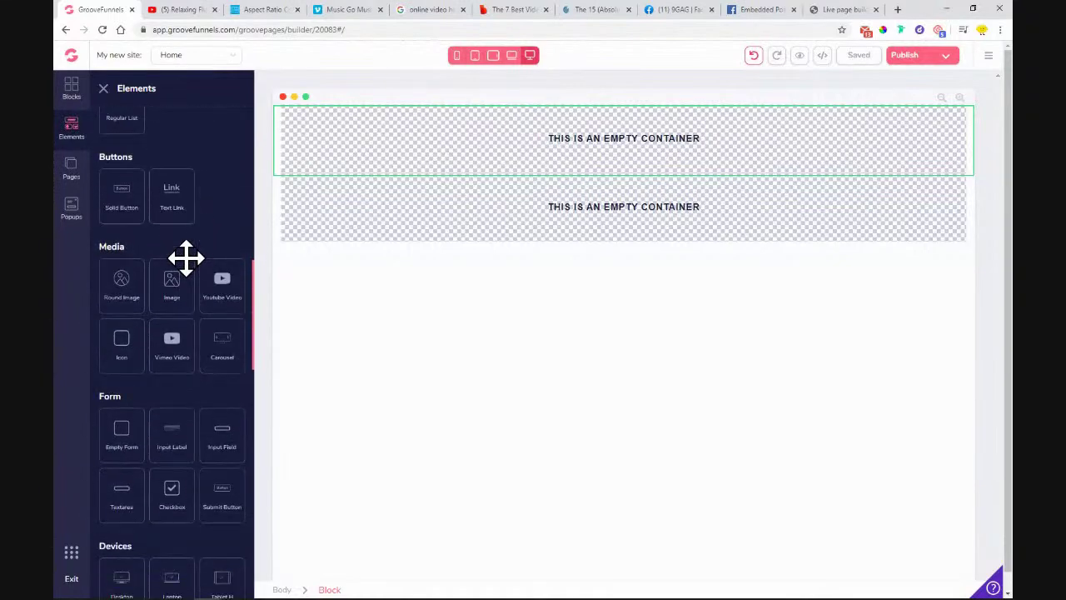
pyautogui.moveTo(171, 504); pyautogui.dragTo(542, 143)
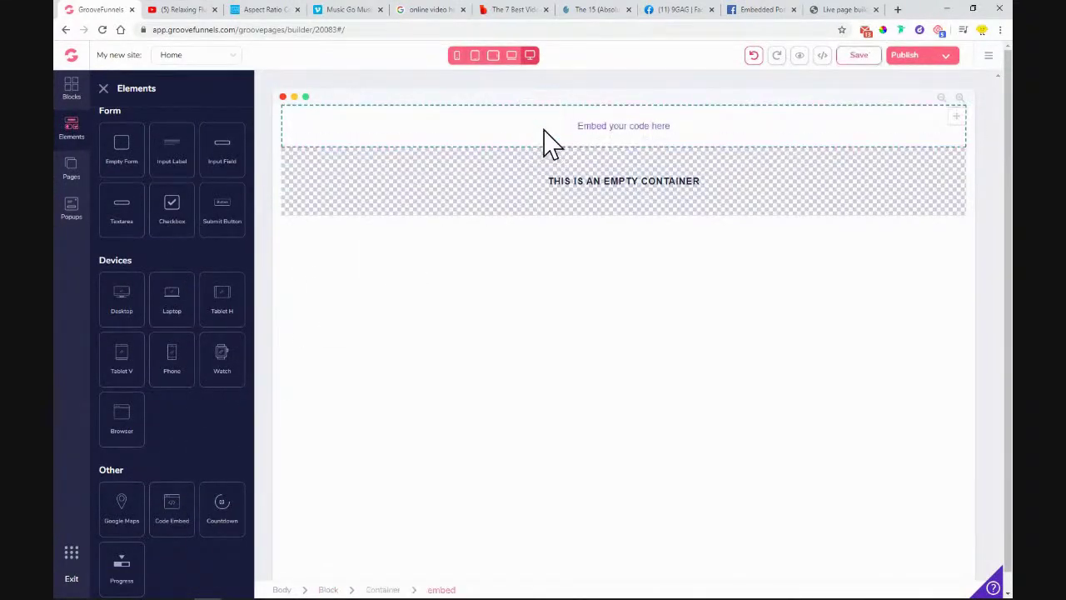
pyautogui.click(104, 88)
# - Open the new Code Embed element's source code and paste the copied Facebook iframe code into it
pyautogui.click(545, 140)
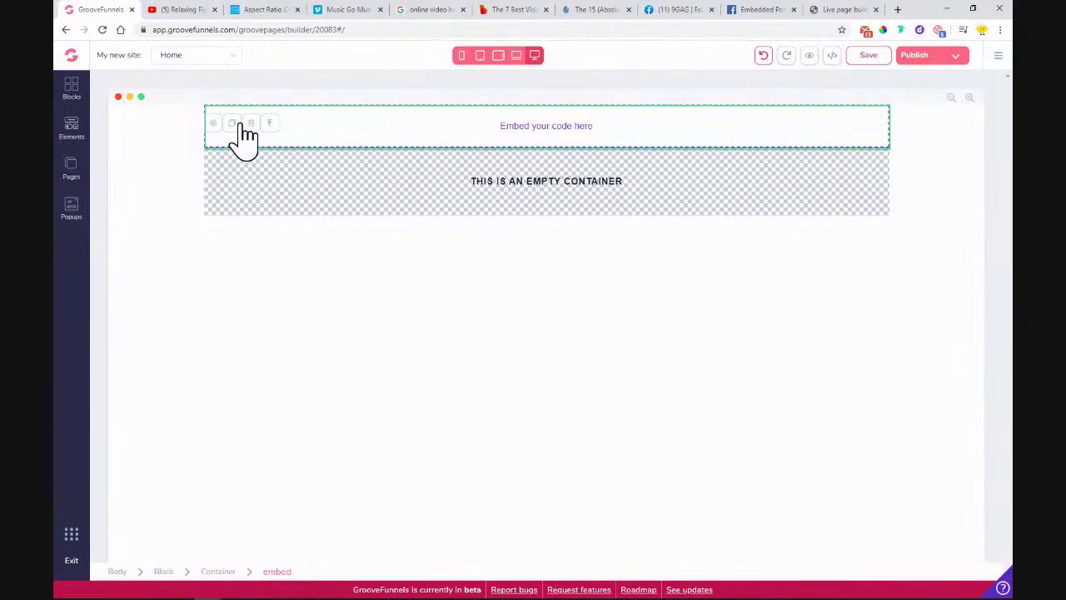
pyautogui.click(213, 127)
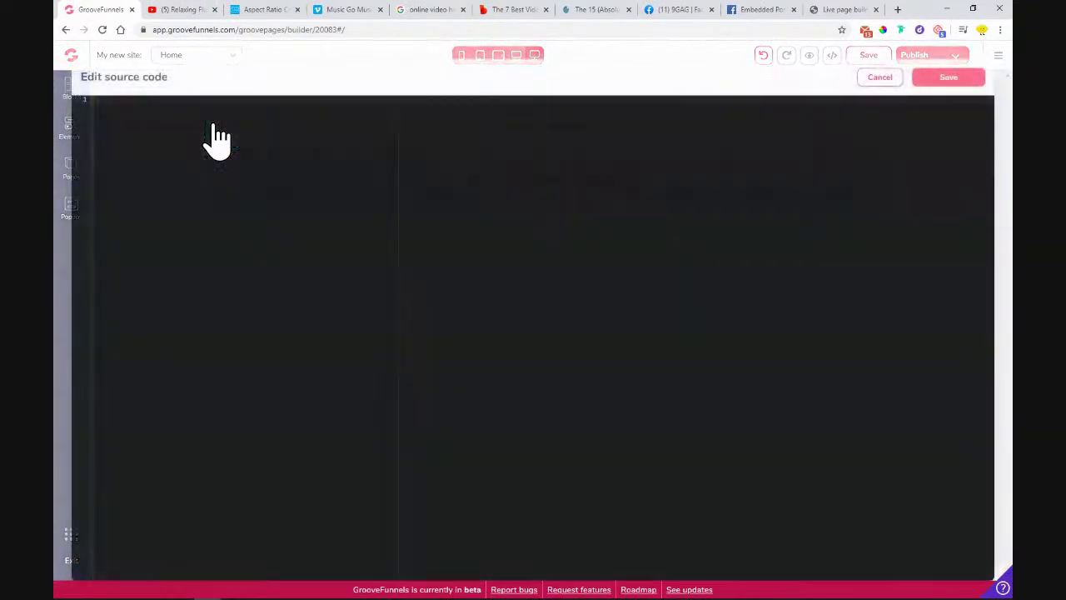
pyautogui.rightClick(174, 105)
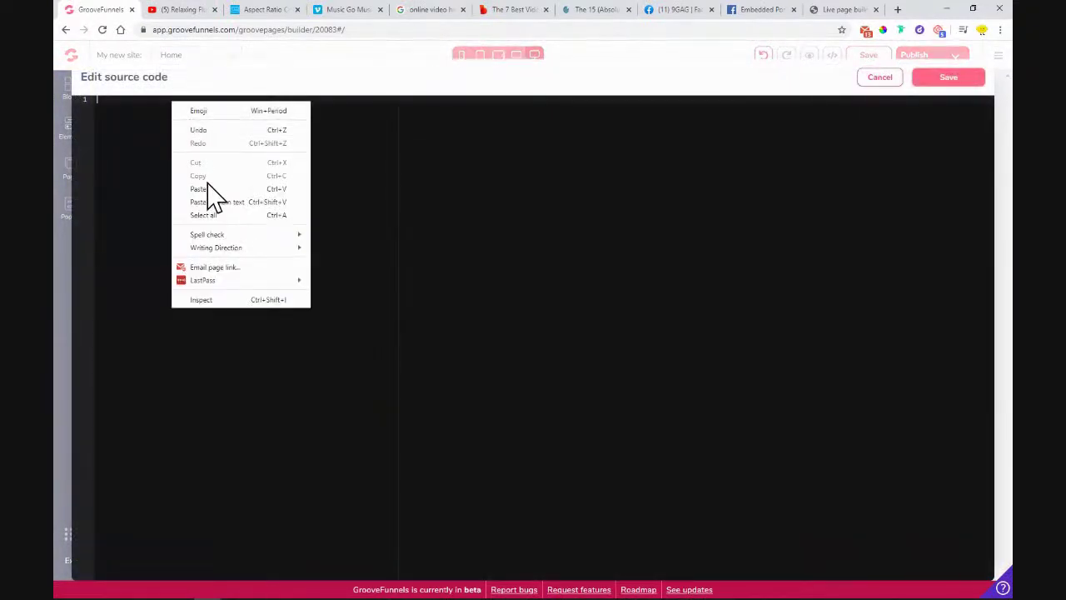
pyautogui.click(204, 189)
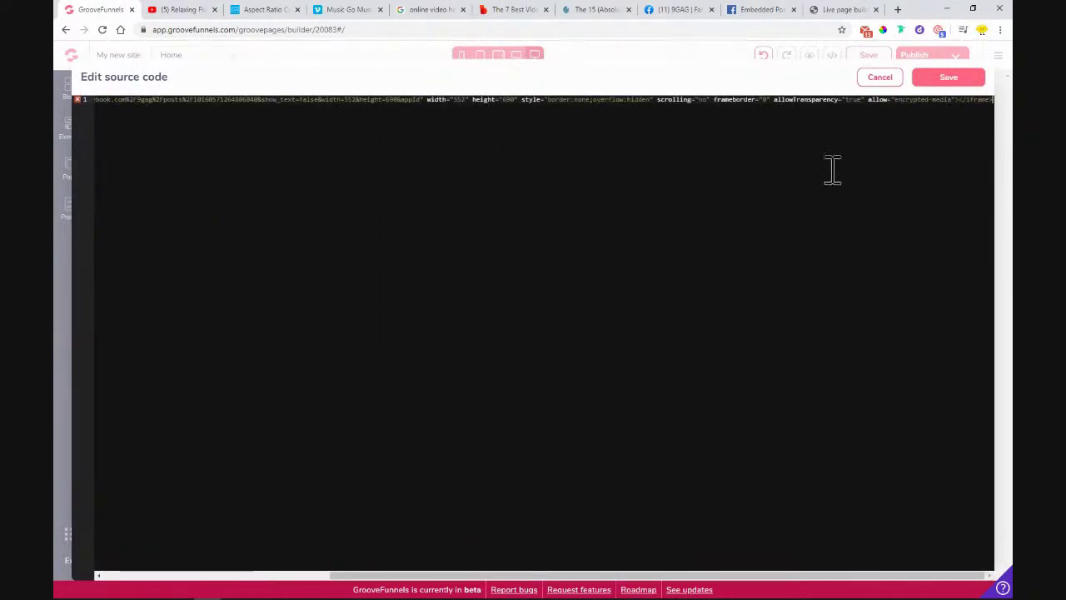
# - Save the pasted Facebook embed code and the page, and test the video's playback in the page preview
pyautogui.click(947, 78)
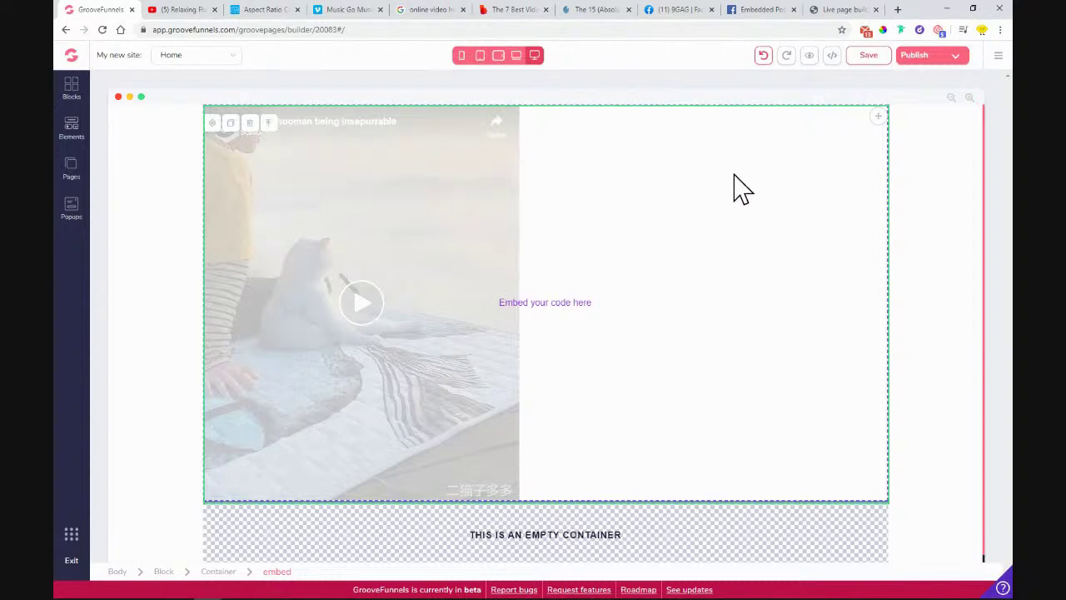
pyautogui.click(868, 55)
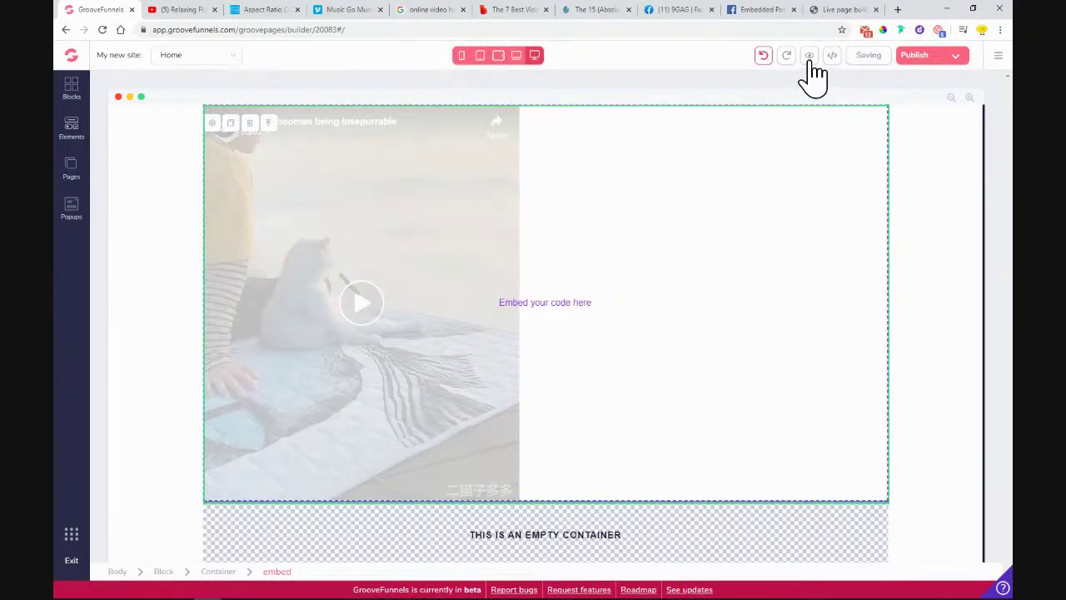
pyautogui.click(810, 58)
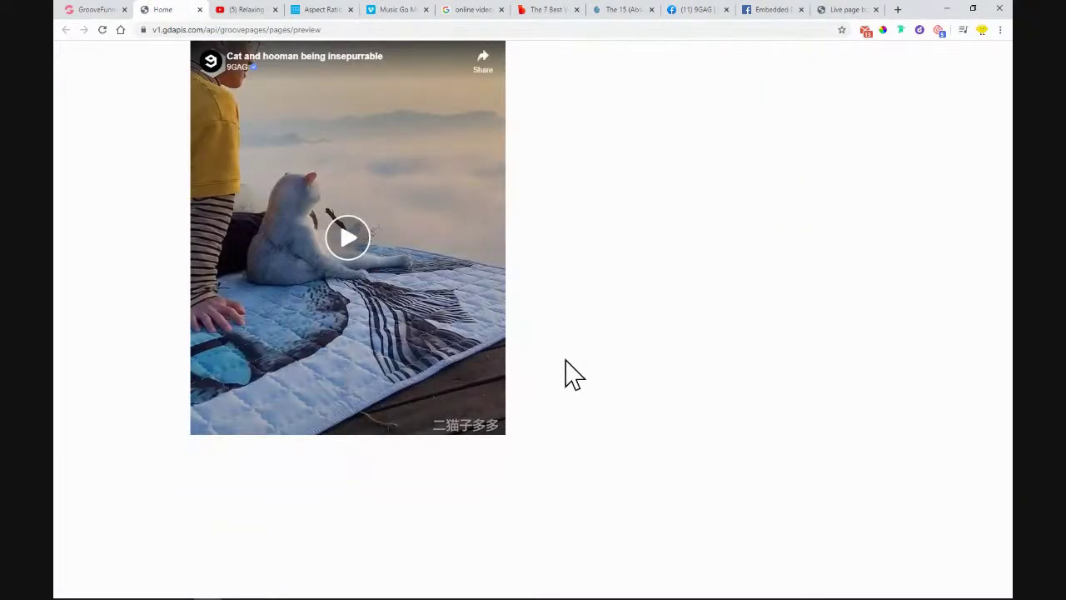
pyautogui.click(349, 239)
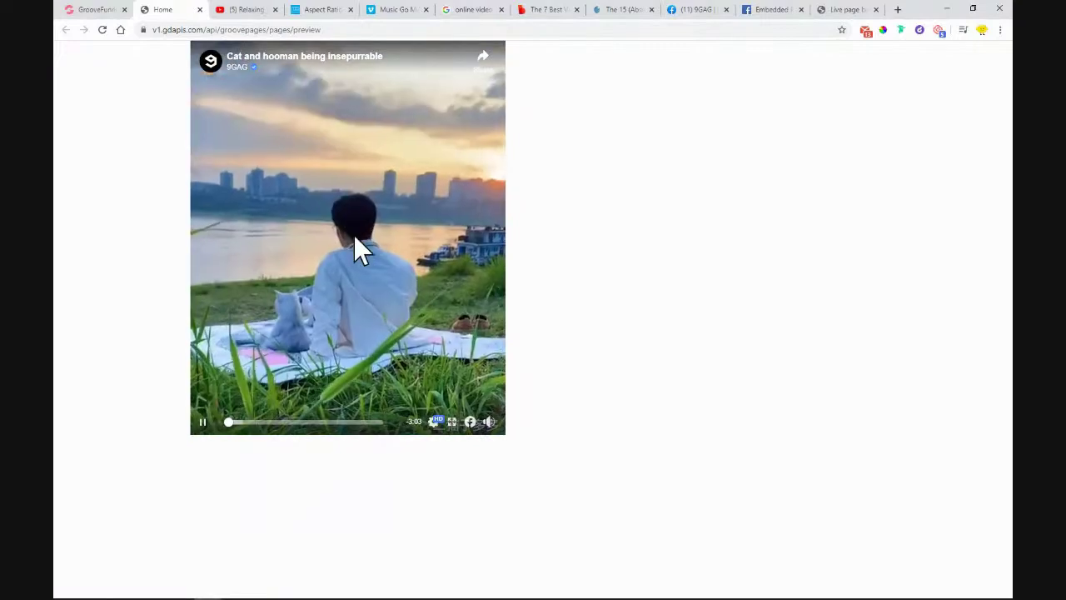
pyautogui.click(203, 423)
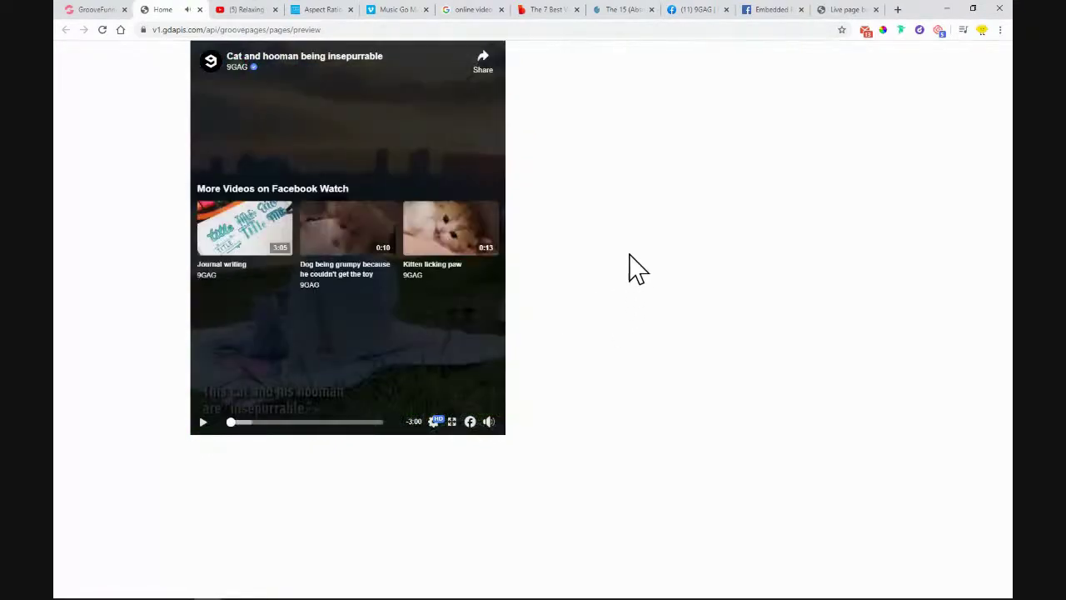
pyautogui.click(200, 10)
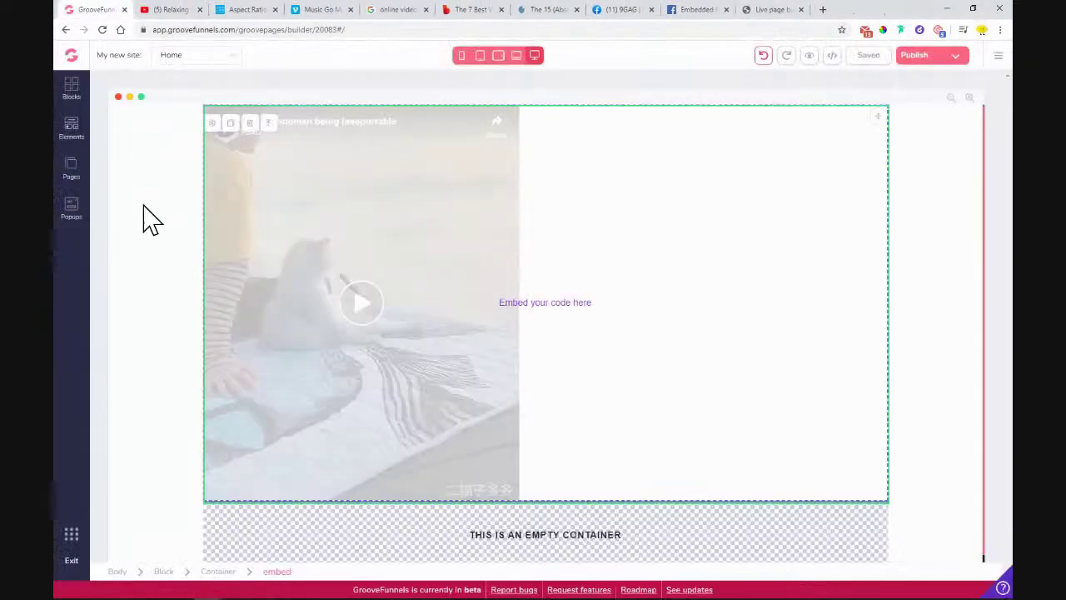
# - Look over the Sharp Eye Animation article on the 15 best video hosting services and return to the GroovePages builder
pyautogui.click(593, 10)
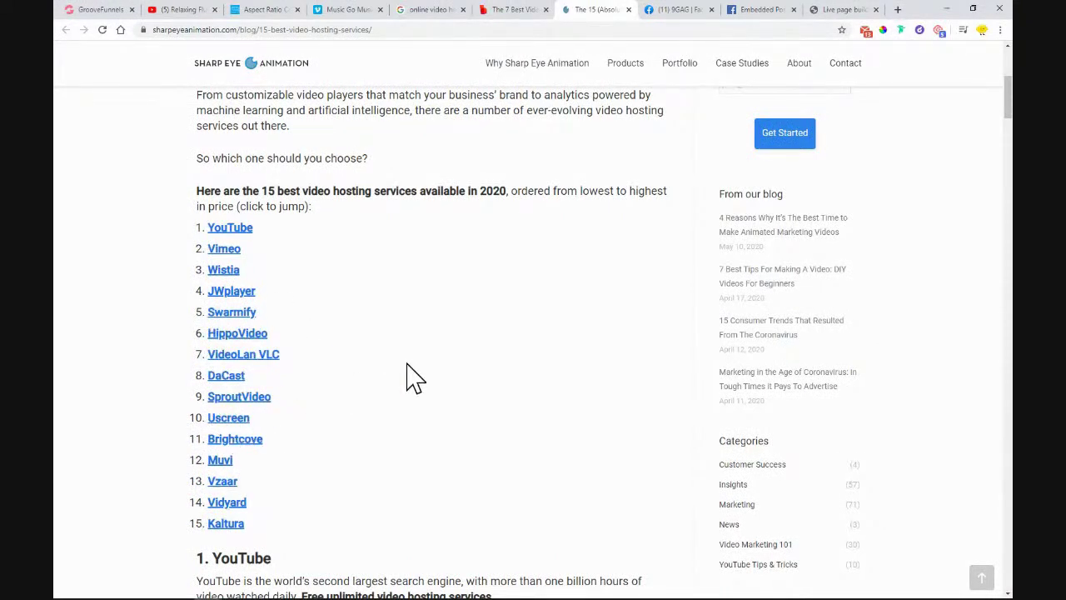
pyautogui.scroll(5, 464, 373)
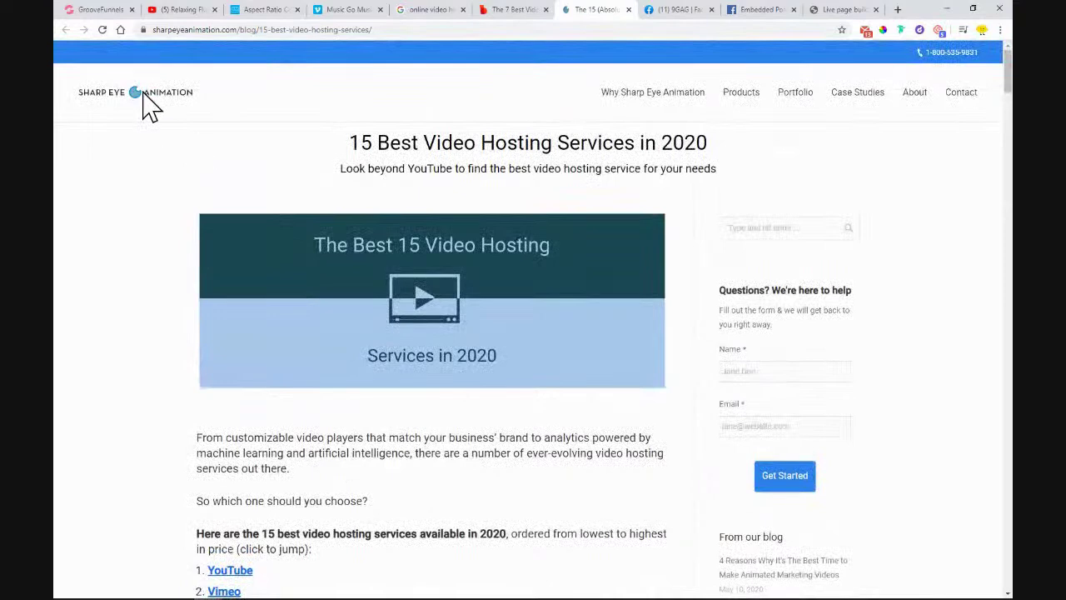
pyautogui.click(103, 10)
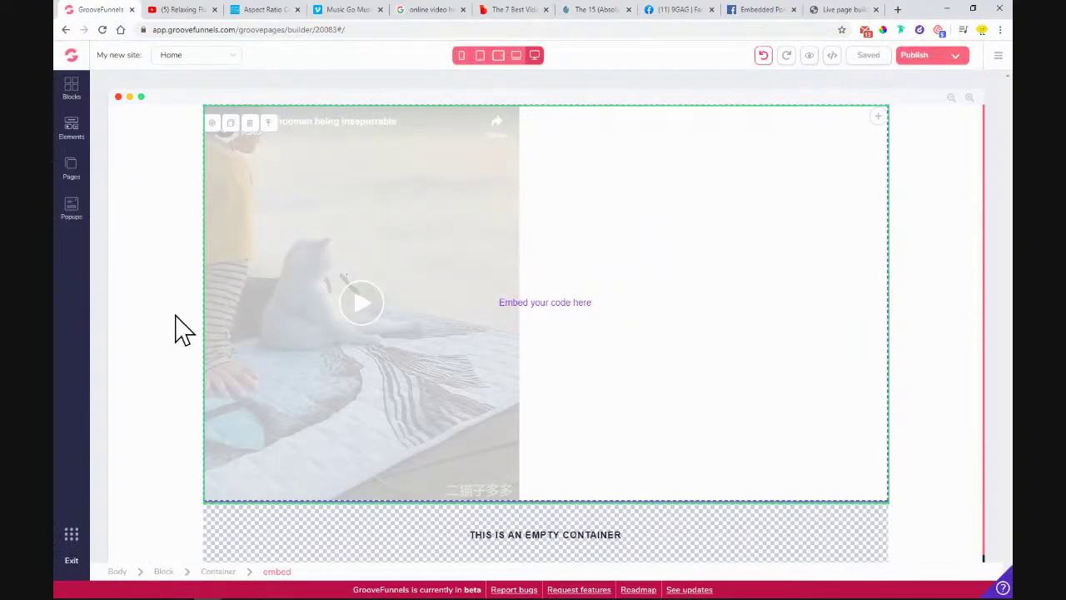